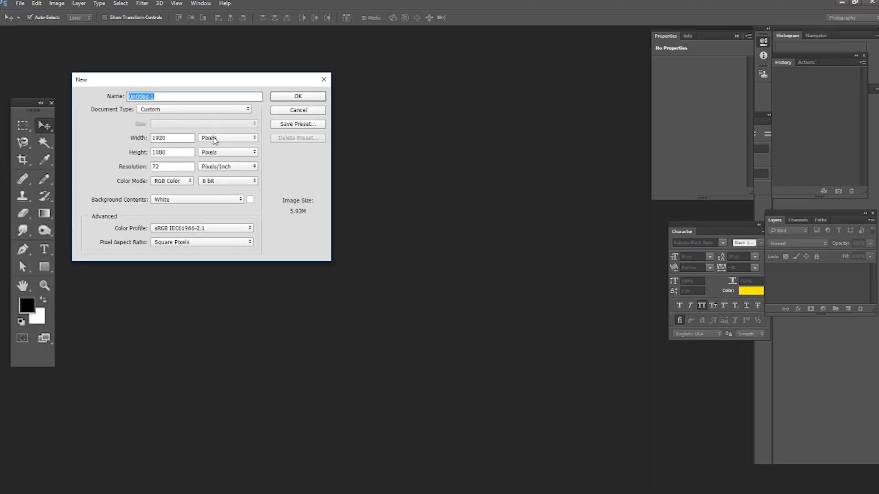
Create a new white-background document named 'Kimjongun'.
{"action": "type", "text": "Kimjongun"}
{"action": "key", "text": "Return"}
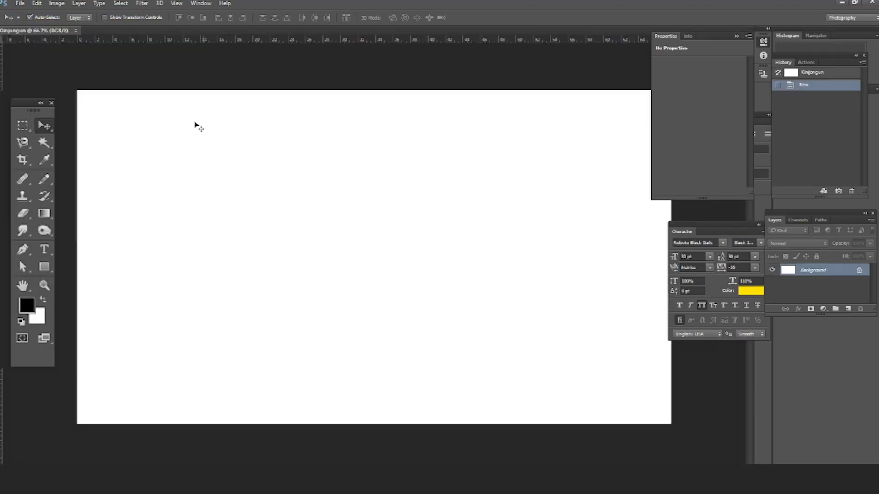
Place the walking photo as Layer 1, scaled up to fill the canvas.
{"action": "key", "text": "ctrl+o"}
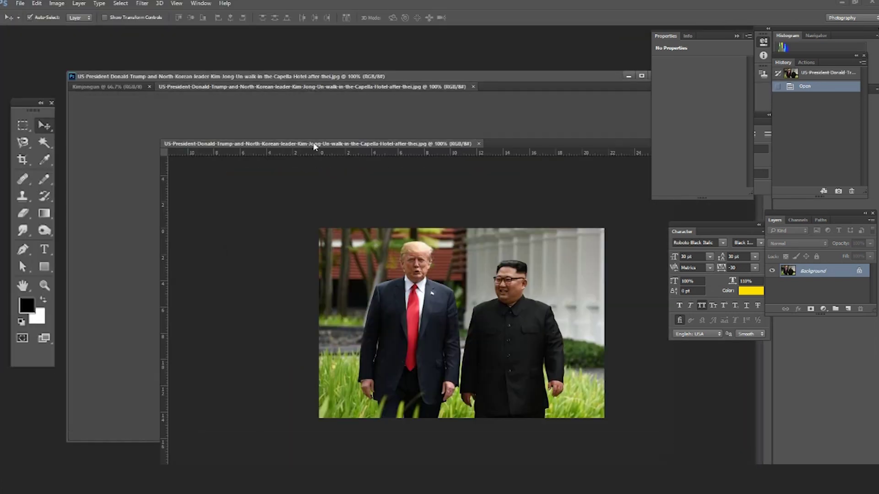
{"action": "key", "text": "ctrl+minus"}
{"action": "key", "text": "ctrl+t"}
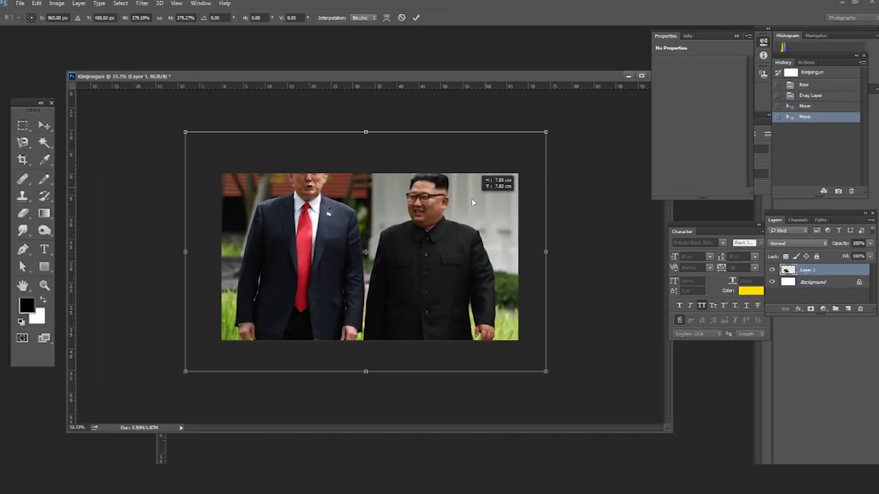
{"action": "left_click_drag", "start_coordinate": [534, 130], "coordinate": [505, 158]}
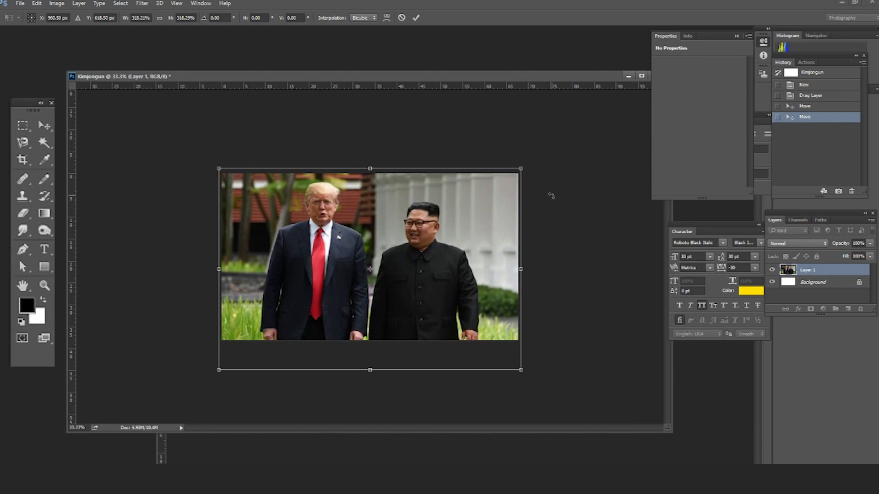
{"action": "key", "text": "Return"}
Zoom in on the photo and pick the saluting photo to open.
{"action": "key", "text": "z"}
{"action": "left_click", "coordinate": [421, 300]}
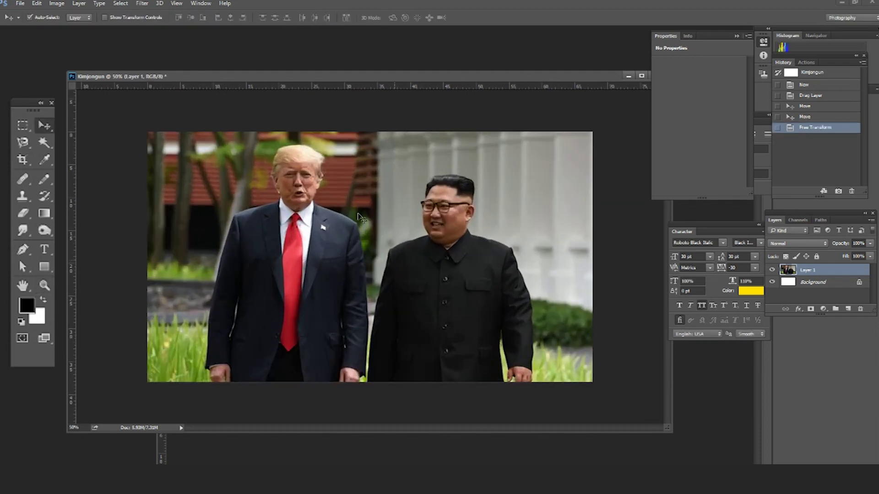
{"action": "key", "text": "ctrl+o"}
{"action": "left_click", "coordinate": [256, 78]}
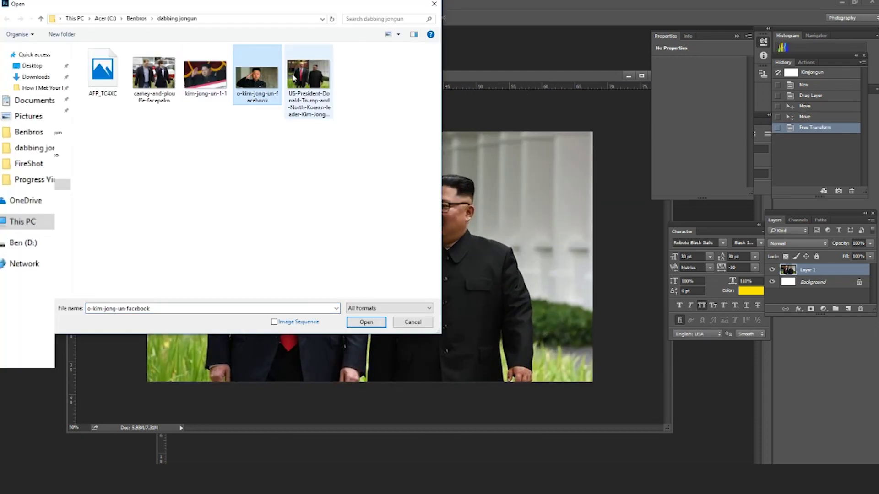
Open the saluting photo and clone-stamp the saluting arm onto Layer 2.
{"action": "key", "text": "Return"}
{"action": "left_click_drag", "start_coordinate": [273, 94], "coordinate": [299, 177]}
{"action": "key", "text": "ctrl+z"}
{"action": "key", "text": "ctrl+plus"}
{"action": "key", "text": "ctrl+plus"}
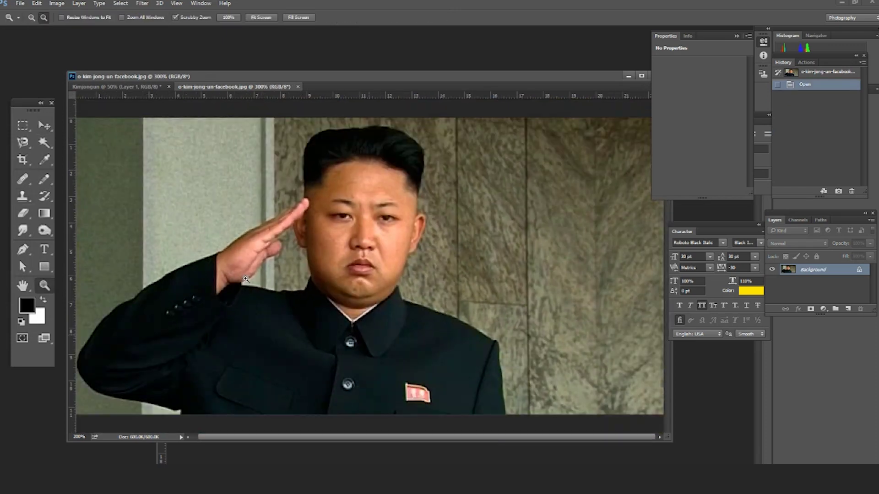
{"action": "key", "text": "s"}
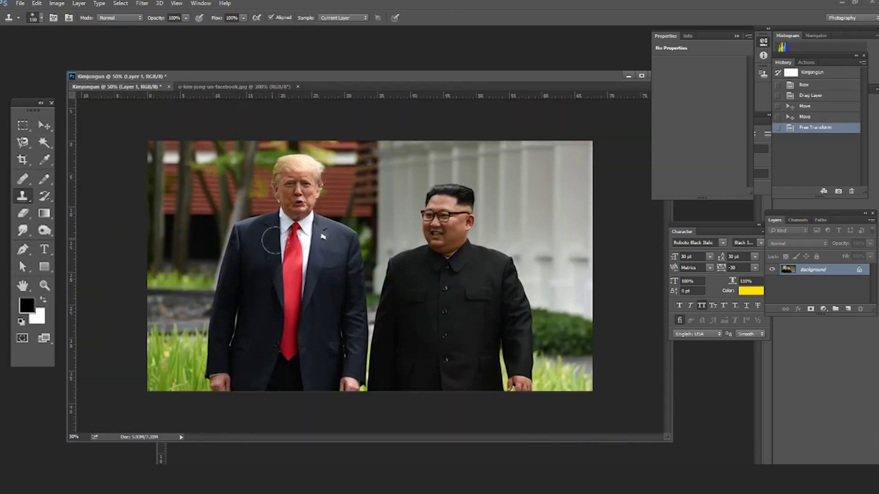
{"action": "mouse_move", "coordinate": [344, 260]}
{"action": "left_mouse_down"}
{"action": "mouse_move", "coordinate": [402, 261]}
{"action": "mouse_move", "coordinate": [412, 254]}
{"action": "mouse_move", "coordinate": [407, 219]}
{"action": "mouse_move", "coordinate": [441, 247]}
{"action": "left_mouse_up"}
Erase roughly around the arm and add a black-filled Layer 3 beneath it.
{"action": "key", "text": "e"}
{"action": "key", "text": "ctrl+plus"}
{"action": "key", "text": "ctrl+plus"}
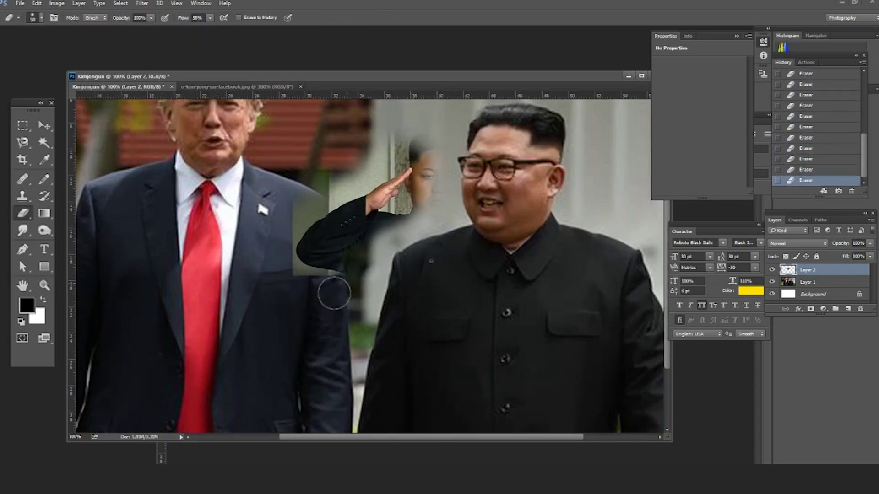
{"action": "left_click", "coordinate": [848, 309]}
{"action": "key", "text": "ctrl+bracketleft"}
{"action": "key", "text": "alt+BackSpace"}
{"action": "left_click", "coordinate": [807, 270]}
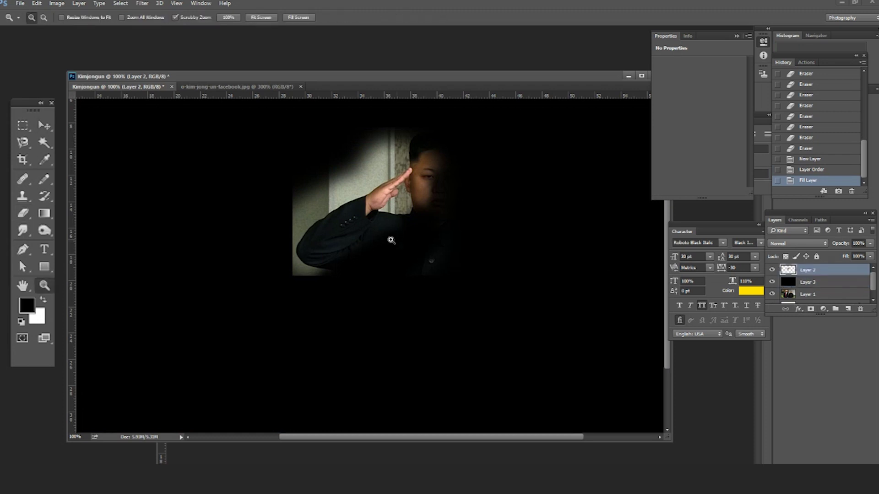
Trace around the saluting arm and sleeve with the Magnetic Lasso.
{"action": "key", "text": "ctrl+plus"}
{"action": "left_click_drag", "start_coordinate": [212, 338], "coordinate": [197, 293]}
{"action": "key", "text": "z"}
{"action": "left_click", "coordinate": [263, 273]}
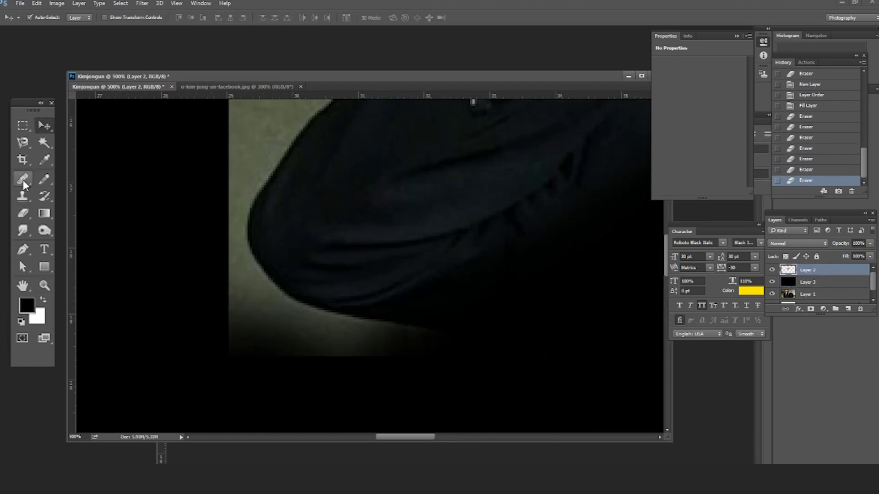
{"action": "left_click_drag", "start_coordinate": [23, 142], "coordinate": [73, 151]}
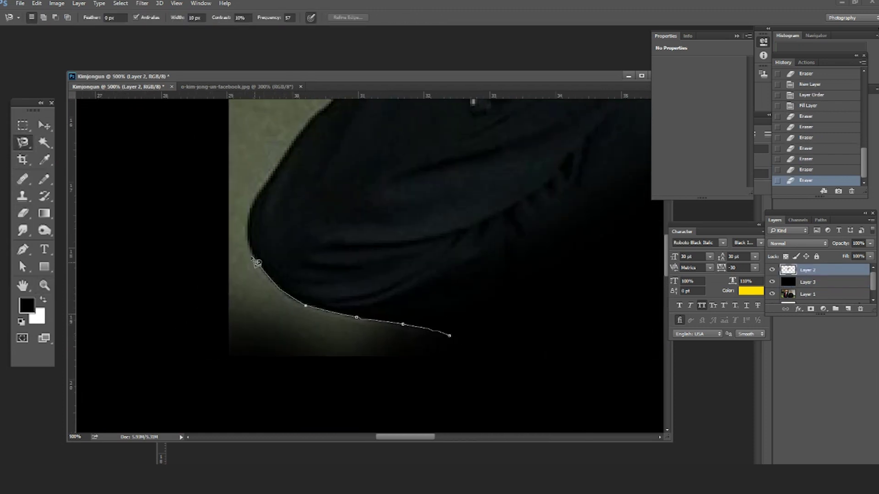
{"action": "scroll", "coordinate": [256, 263], "scroll_direction": "up", "scroll_amount": 5}
{"action": "scroll", "coordinate": [274, 300], "scroll_direction": "up", "scroll_amount": 5}
{"action": "scroll", "coordinate": [274, 299], "scroll_direction": "right", "scroll_amount": 3}
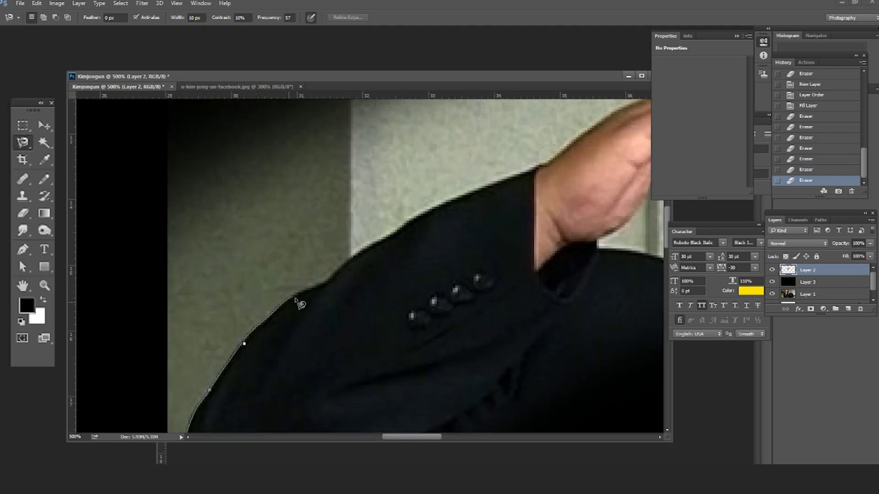
{"action": "left_click_drag", "start_coordinate": [396, 240], "coordinate": [212, 320]}
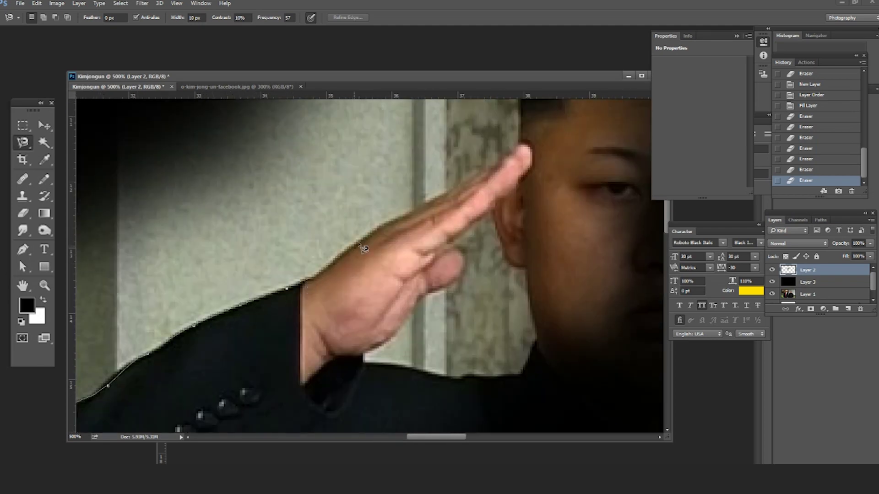
{"action": "left_click_drag", "start_coordinate": [435, 194], "coordinate": [320, 249]}
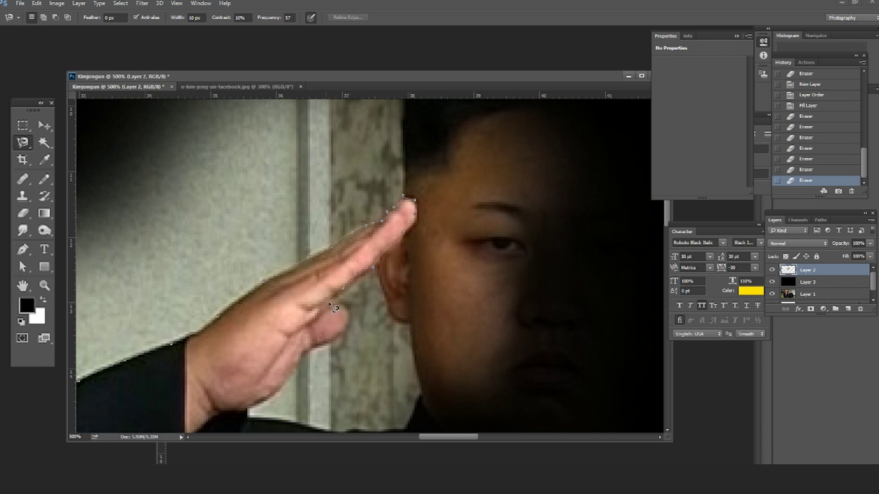
{"action": "mouse_move", "coordinate": [342, 346]}
{"action": "left_mouse_down"}
{"action": "mouse_move", "coordinate": [414, 247]}
{"action": "mouse_move", "coordinate": [415, 207]}
{"action": "left_mouse_up"}
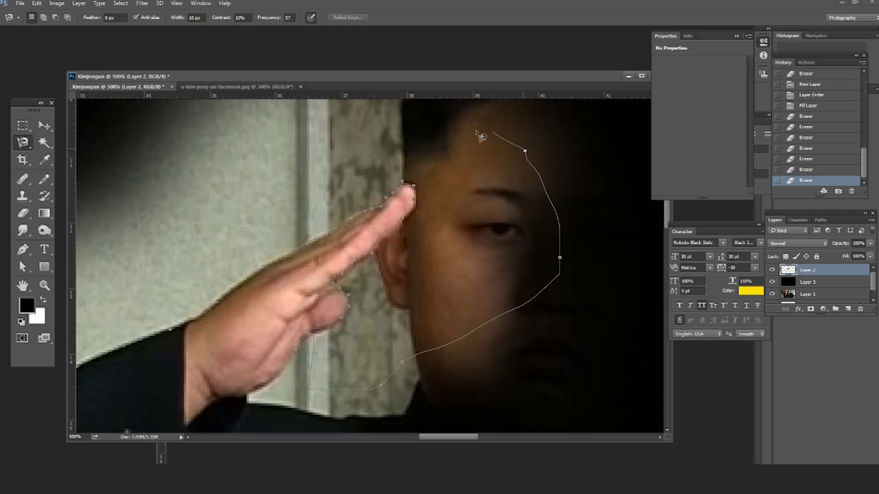
Close the outline, delete the cloned head and wall, and erase leftover pieces.
{"action": "left_click_drag", "start_coordinate": [483, 268], "coordinate": [355, 223]}
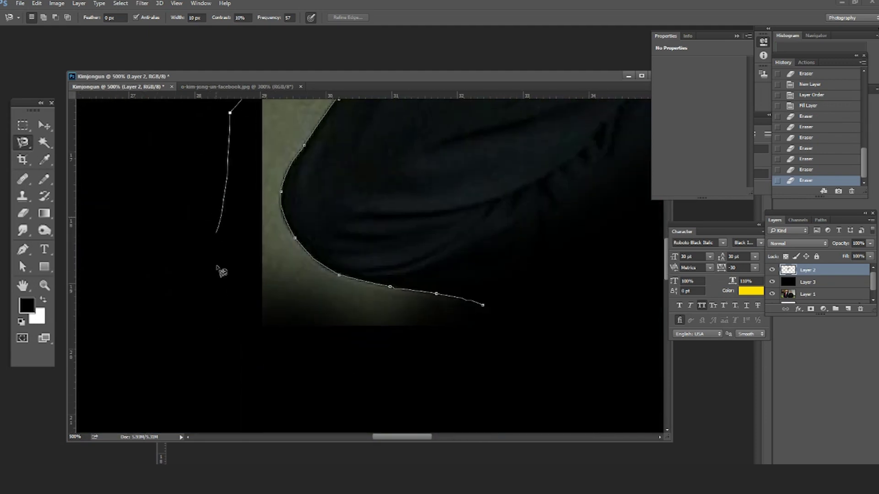
{"action": "double_click", "coordinate": [508, 366]}
{"action": "key", "text": "Delete"}
{"action": "key", "text": "ctrl+d"}
{"action": "mouse_move", "coordinate": [506, 365]}
{"action": "left_mouse_down"}
{"action": "mouse_move", "coordinate": [351, 246]}
{"action": "mouse_move", "coordinate": [314, 293]}
{"action": "left_mouse_up"}
{"action": "key", "text": "e"}
{"action": "mouse_move", "coordinate": [357, 256]}
{"action": "left_mouse_down"}
{"action": "mouse_move", "coordinate": [392, 231]}
{"action": "mouse_move", "coordinate": [406, 182]}
{"action": "mouse_move", "coordinate": [386, 261]}
{"action": "mouse_move", "coordinate": [257, 235]}
{"action": "left_mouse_up"}
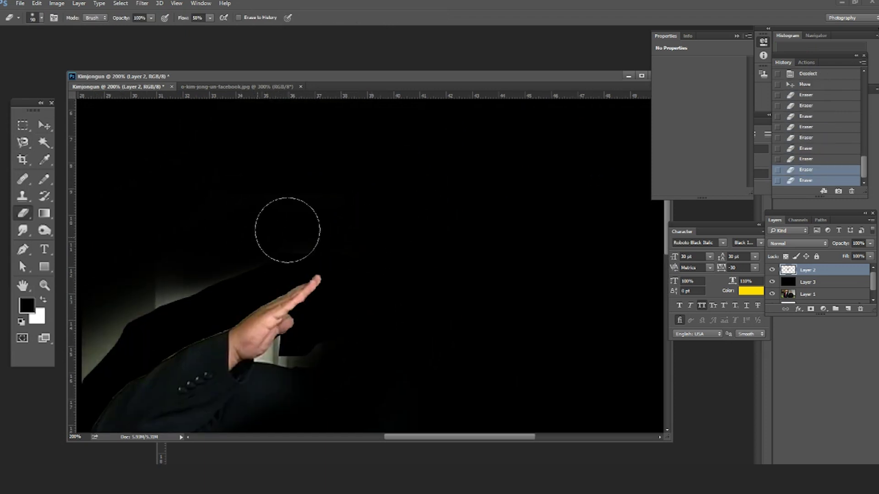
Erase the scraps around the head, below the hand, and the white shirt cuff.
{"action": "left_click_drag", "start_coordinate": [206, 275], "coordinate": [333, 196]}
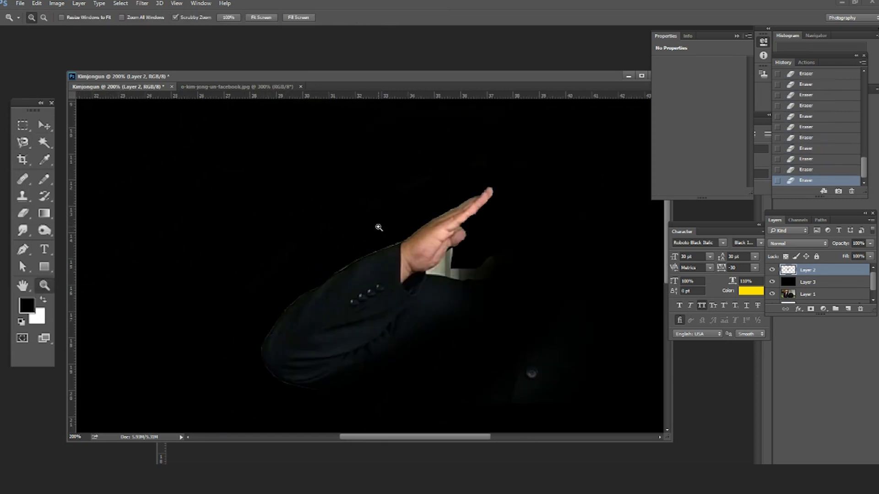
{"action": "scroll", "coordinate": [394, 235], "scroll_direction": "up", "scroll_amount": 2}
{"action": "key", "text": "bracketleft"}
{"action": "key", "text": "bracketleft"}
{"action": "key", "text": "bracketleft"}
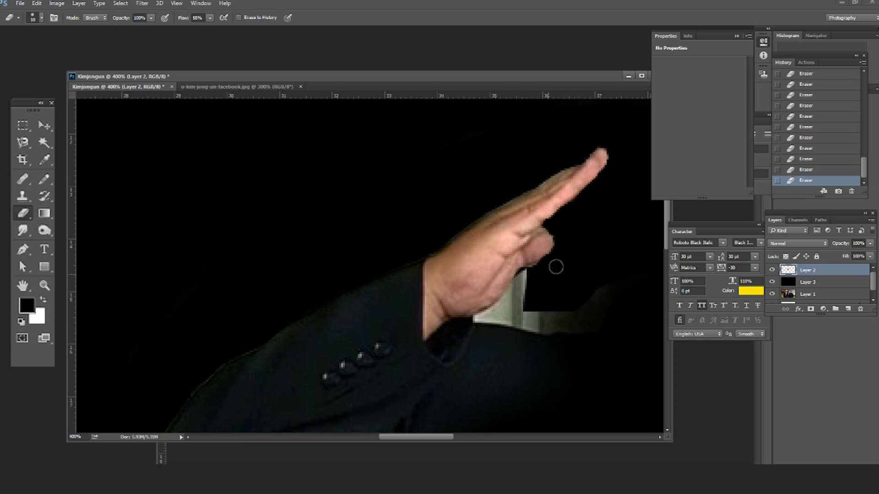
{"action": "left_click_drag", "start_coordinate": [519, 286], "coordinate": [522, 312]}
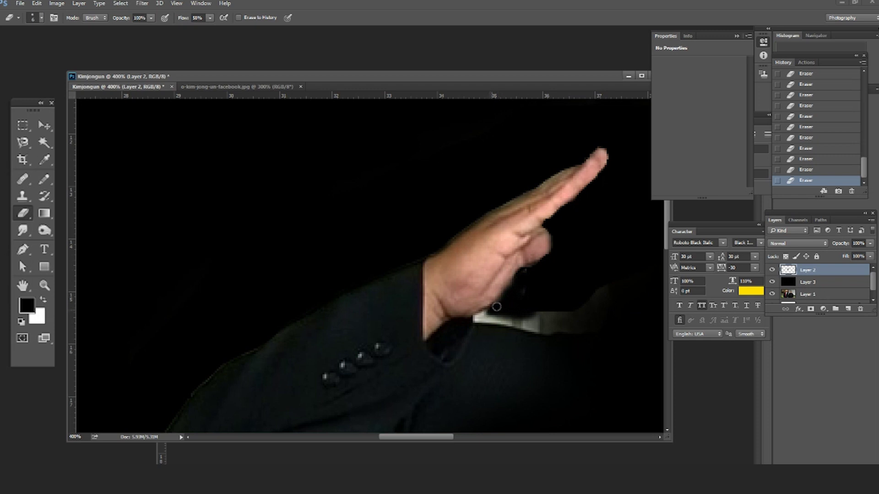
{"action": "mouse_move", "coordinate": [525, 274]}
{"action": "left_mouse_down"}
{"action": "mouse_move", "coordinate": [486, 311]}
{"action": "mouse_move", "coordinate": [576, 320]}
{"action": "mouse_move", "coordinate": [537, 359]}
{"action": "left_mouse_up"}
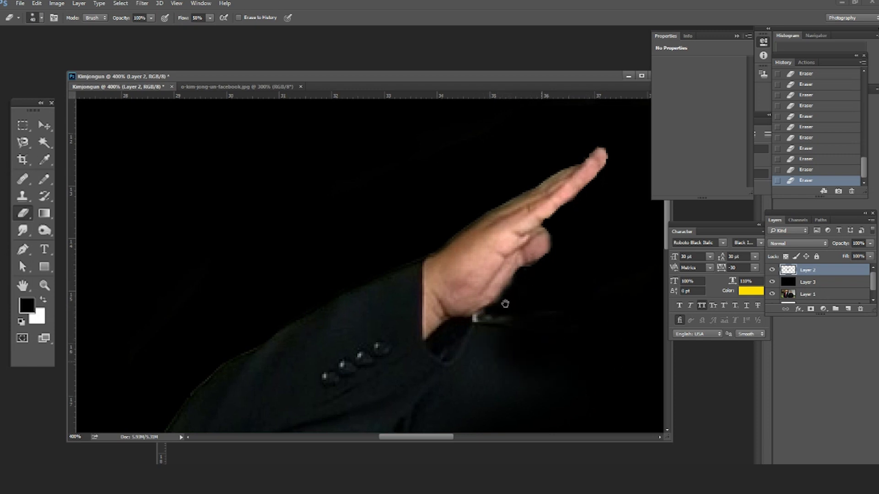
Refill the black backing layer with white.
{"action": "key", "text": "ctrl+minus"}
{"action": "key", "text": "ctrl+minus"}
{"action": "left_click", "coordinate": [816, 282]}
{"action": "key", "text": "ctrl+BackSpace"}
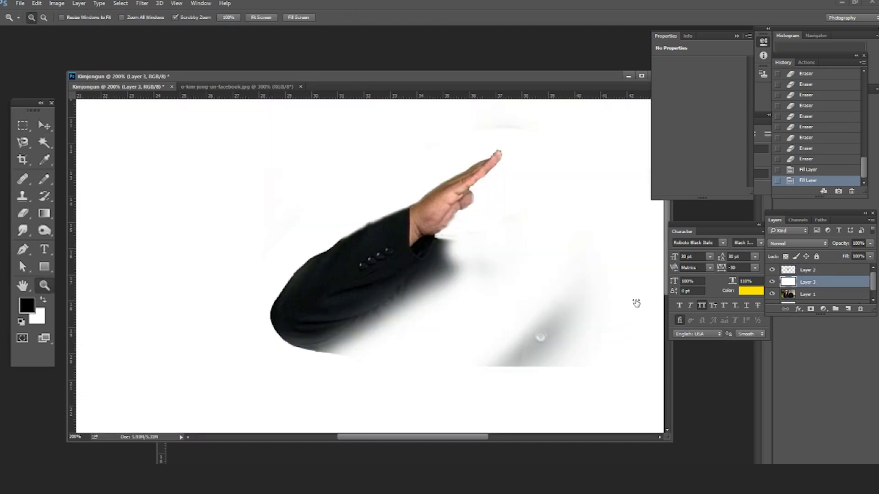
Erase the leftovers right of the sleeve and zoom in on its edge.
{"action": "key", "text": "e"}
{"action": "key", "text": "ctrl+plus"}
{"action": "left_click", "coordinate": [819, 270]}
{"action": "mouse_move", "coordinate": [456, 242]}
{"action": "left_mouse_down"}
{"action": "mouse_move", "coordinate": [447, 237]}
{"action": "mouse_move", "coordinate": [574, 318]}
{"action": "mouse_move", "coordinate": [443, 227]}
{"action": "mouse_move", "coordinate": [523, 166]}
{"action": "mouse_move", "coordinate": [415, 244]}
{"action": "left_mouse_up"}
{"action": "scroll", "coordinate": [447, 277], "scroll_direction": "up", "scroll_amount": 2}
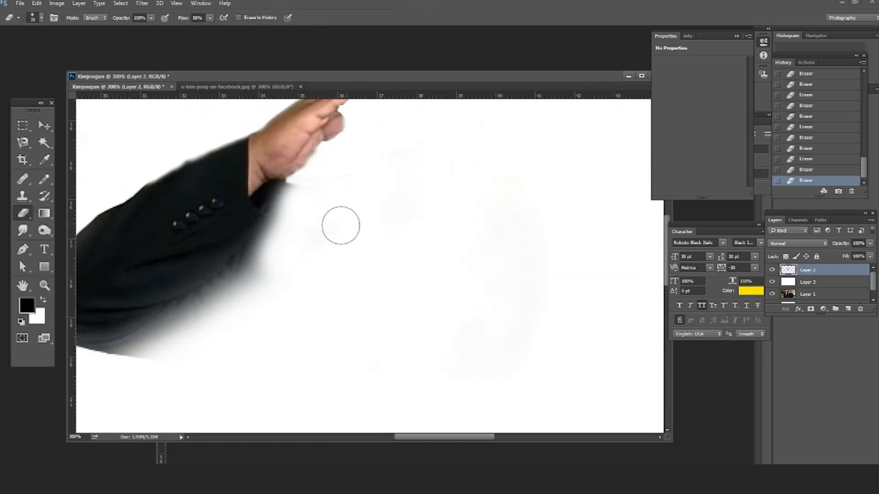
{"action": "key", "text": "z"}
{"action": "left_click", "coordinate": [384, 226]}
Draw a Pen path following the sleeve and hand outline.
{"action": "key", "text": "p"}
{"action": "left_click", "coordinate": [408, 183]}
{"action": "left_click", "coordinate": [401, 220]}
{"action": "mouse_move", "coordinate": [333, 292]}
{"action": "left_mouse_down"}
{"action": "mouse_move", "coordinate": [322, 304]}
{"action": "mouse_move", "coordinate": [326, 267]}
{"action": "left_mouse_up"}
{"action": "left_click_drag", "start_coordinate": [254, 304], "coordinate": [201, 323]}
{"action": "mouse_move", "coordinate": [151, 339]}
{"action": "left_mouse_down"}
{"action": "mouse_move", "coordinate": [155, 298]}
{"action": "mouse_move", "coordinate": [284, 192]}
{"action": "mouse_move", "coordinate": [402, 312]}
{"action": "mouse_move", "coordinate": [530, 220]}
{"action": "left_mouse_up"}
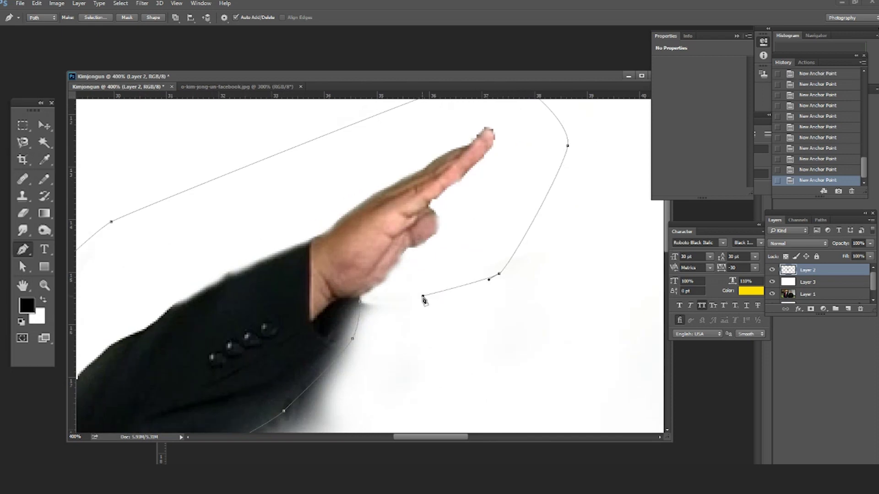
{"action": "left_click_drag", "start_coordinate": [422, 300], "coordinate": [507, 193]}
{"action": "left_click_drag", "start_coordinate": [590, 163], "coordinate": [525, 180]}
Delete everything outside the path and soften the sleeve's top edge.
{"action": "key", "text": "ctrl+Return"}
{"action": "key", "text": "ctrl+shift+i"}
{"action": "key", "text": "Delete"}
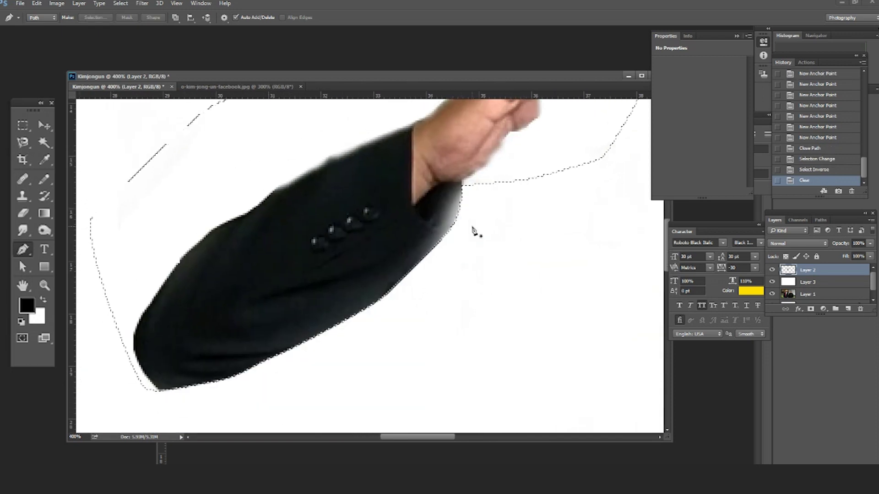
{"action": "key", "text": "ctrl+d"}
{"action": "key", "text": "ctrl+minus"}
{"action": "key", "text": "e"}
{"action": "left_click_drag", "start_coordinate": [376, 191], "coordinate": [378, 194]}
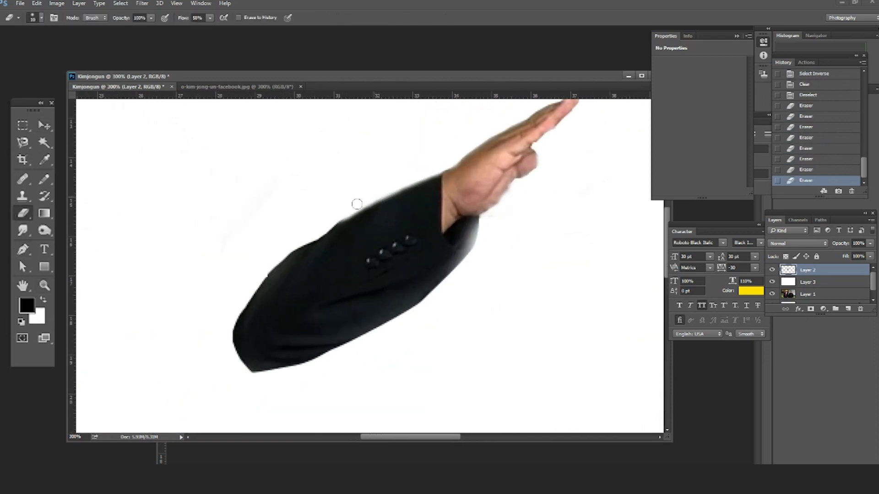
Clone-stamp patches along the sleeve edge near the cuff.
{"action": "key", "text": "s"}
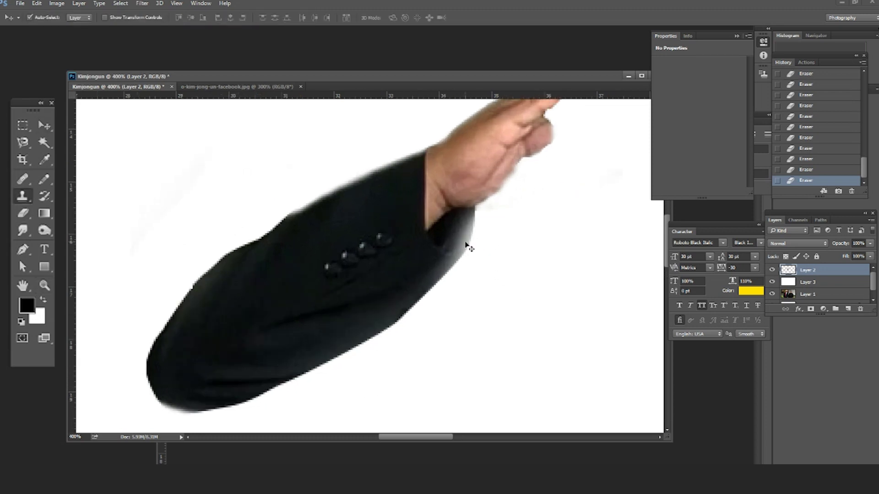
{"action": "left_click", "coordinate": [460, 232]}
{"action": "mouse_move", "coordinate": [460, 232]}
{"action": "left_mouse_down"}
{"action": "mouse_move", "coordinate": [451, 225]}
{"action": "mouse_move", "coordinate": [443, 238]}
{"action": "mouse_move", "coordinate": [464, 213]}
{"action": "left_mouse_up"}
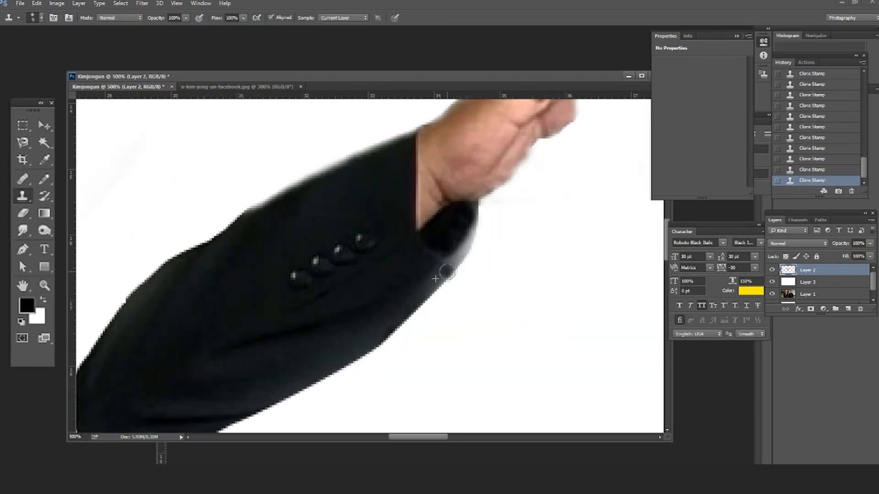
{"action": "left_click_drag", "start_coordinate": [419, 296], "coordinate": [437, 282]}
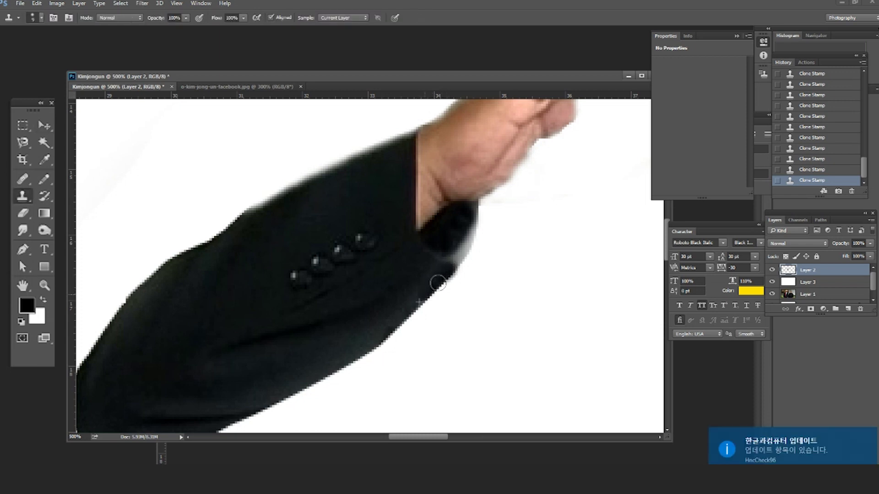
{"action": "left_click_drag", "start_coordinate": [407, 311], "coordinate": [459, 257]}
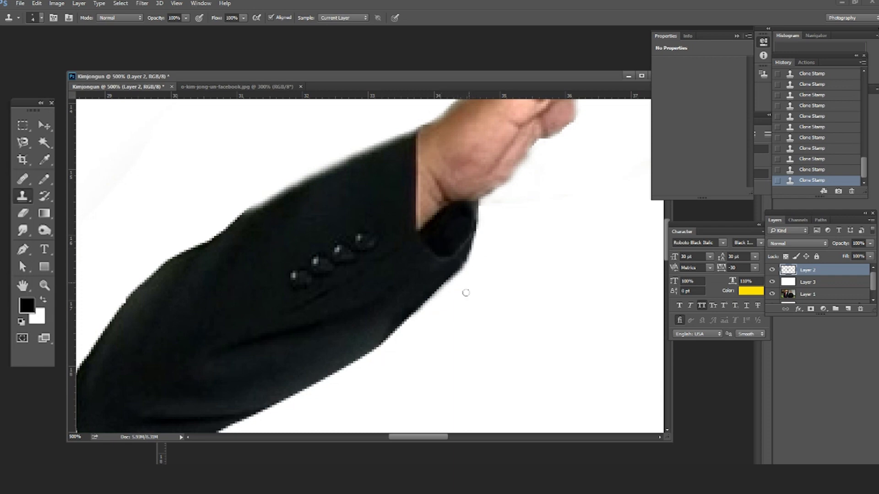
Erase leftover pixels around the wrist cuff.
{"action": "key", "text": "ctrl+minus"}
{"action": "key", "text": "ctrl+plus"}
{"action": "key", "text": "e"}
{"action": "left_click_drag", "start_coordinate": [481, 209], "coordinate": [512, 183]}
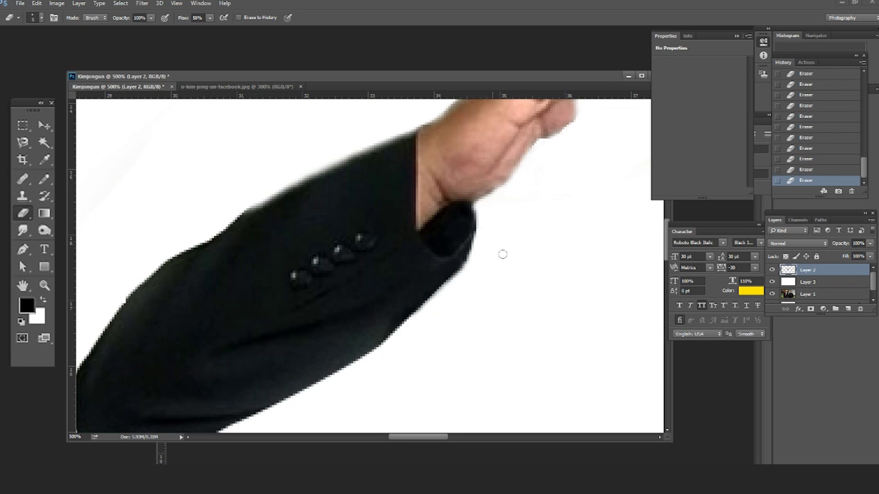
{"action": "key", "text": "ctrl+minus"}
{"action": "key", "text": "z"}
{"action": "left_click_drag", "start_coordinate": [483, 228], "coordinate": [384, 286]}
Hide the white layer and move and enlarge the arm onto the right-hand man.
{"action": "key", "text": "ctrl+minus"}
{"action": "key", "text": "ctrl+minus"}
{"action": "key", "text": "ctrl+["}
{"action": "left_click", "coordinate": [772, 270]}
{"action": "key", "text": "ctrl+minus"}
{"action": "key", "text": "ctrl+t"}
{"action": "mouse_move", "coordinate": [373, 294]}
{"action": "left_mouse_down"}
{"action": "mouse_move", "coordinate": [491, 311]}
{"action": "mouse_move", "coordinate": [471, 294]}
{"action": "left_mouse_up"}
{"action": "key", "text": "Return"}
Select the photo layer, set a large Clone Stamp brush, and add empty Layer 4.
{"action": "key", "text": "z"}
{"action": "left_click", "coordinate": [466, 247]}
{"action": "left_click", "coordinate": [467, 215], "text": "alt"}
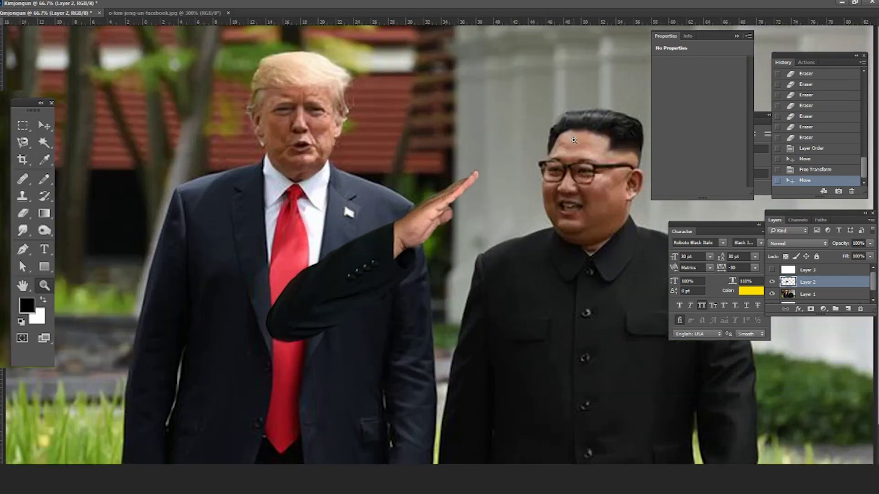
{"action": "left_click", "coordinate": [574, 140], "text": "alt"}
{"action": "left_click", "coordinate": [538, 183], "text": "ctrl"}
{"action": "key", "text": "s"}
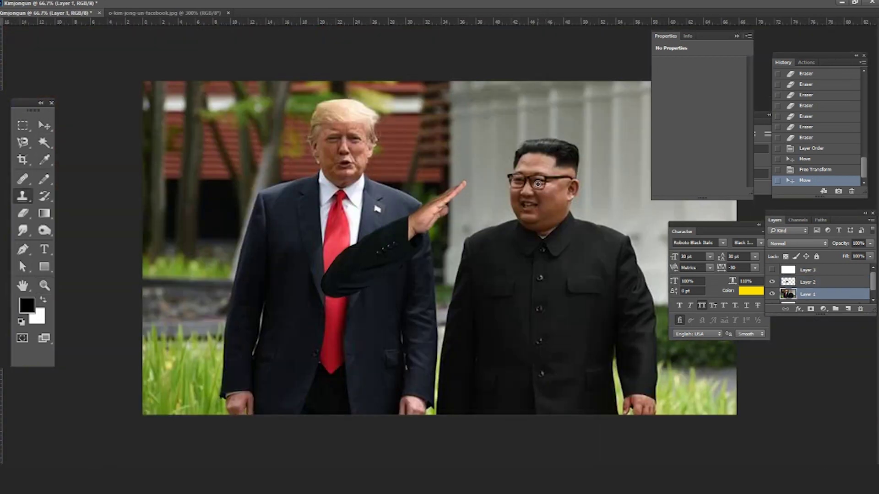
{"action": "key", "text": "bracketright"}
{"action": "key", "text": "bracketright"}
{"action": "key", "text": "bracketright"}
{"action": "key", "text": "bracketright"}
{"action": "key", "text": "bracketright"}
{"action": "key", "text": "bracketright"}
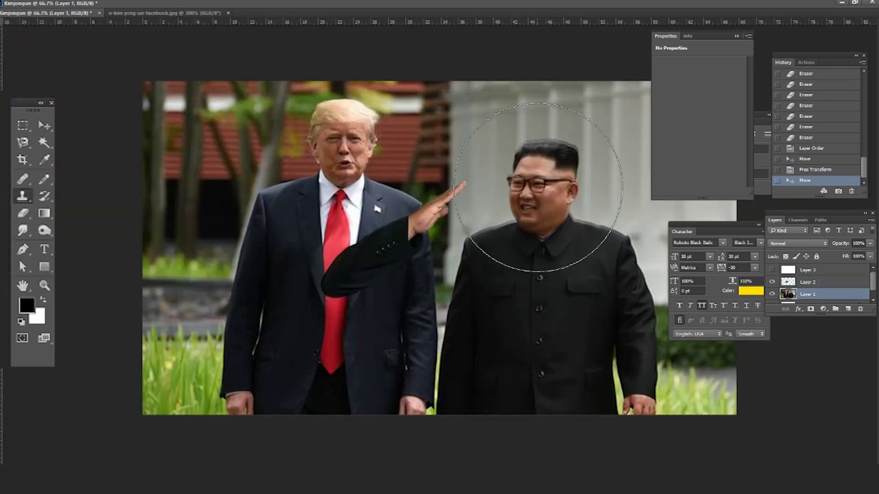
{"action": "left_click", "coordinate": [847, 309]}
{"action": "left_click", "coordinate": [530, 186]}
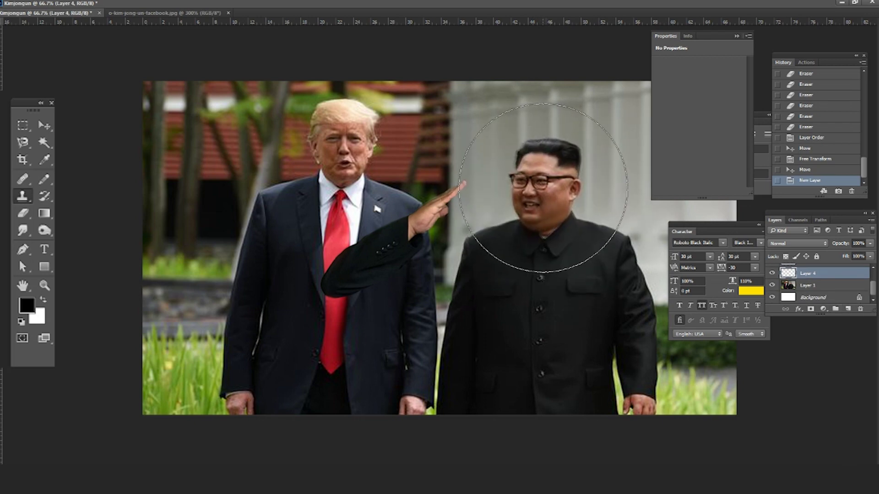
Clone the right-hand man's head and shoulders onto Layer 4 and rotate the copy.
{"action": "key", "text": "ctrl+t"}
{"action": "left_click_drag", "start_coordinate": [349, 76], "coordinate": [327, 153]}
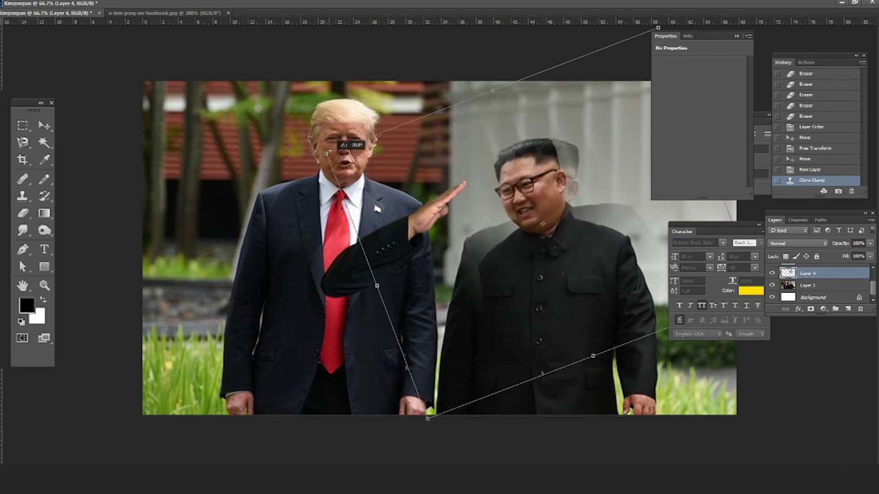
{"action": "key", "text": "Return"}
{"action": "key", "text": "e"}
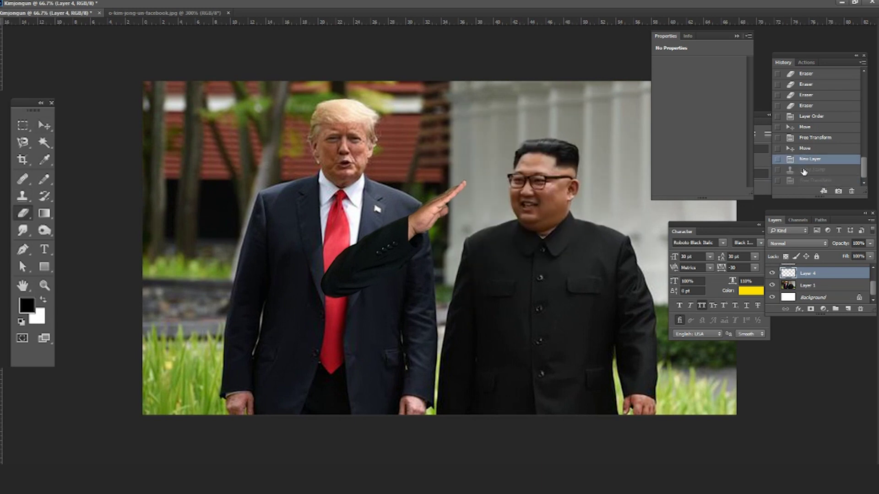
{"action": "left_click", "coordinate": [541, 188]}
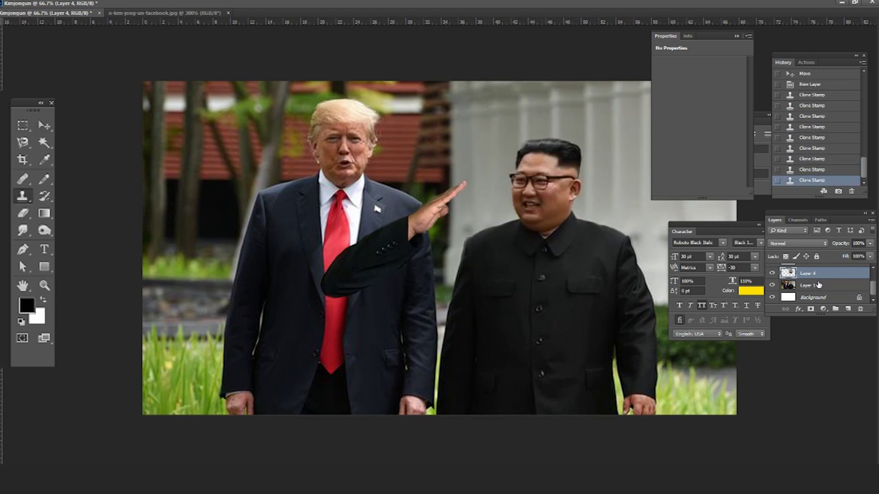
{"action": "left_click", "coordinate": [543, 184]}
Tilt the cloned copy by about 15 degrees.
{"action": "key", "text": "ctrl+t"}
{"action": "left_click_drag", "start_coordinate": [392, 369], "coordinate": [417, 409]}
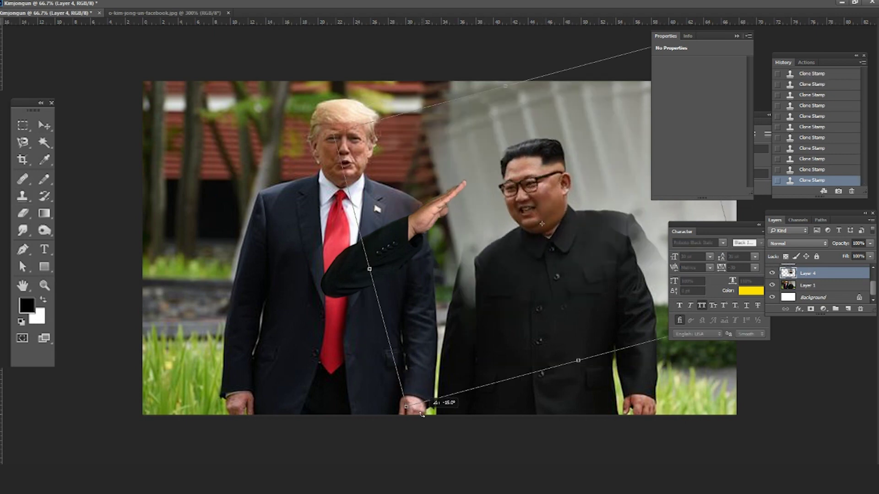
{"action": "key", "text": "Return"}
{"action": "key", "text": "ctrl+minus"}
Erase the cloned copy's stray edges around the shoulder.
{"action": "key", "text": "e"}
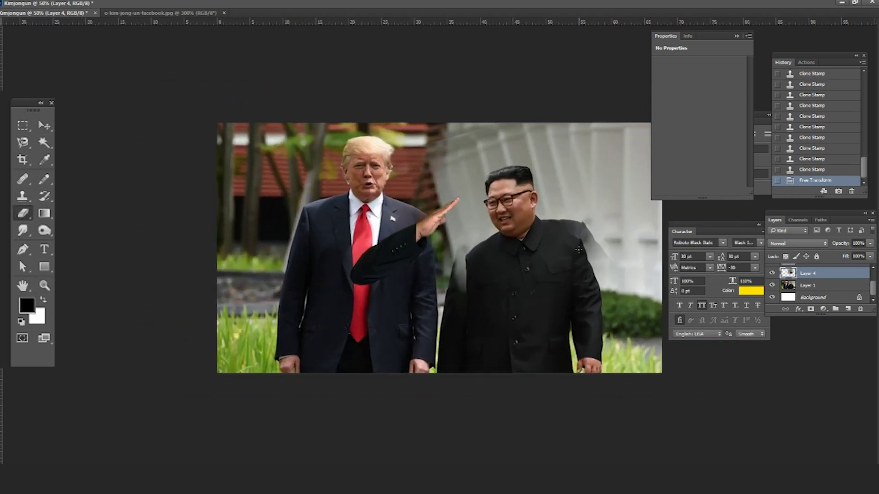
{"action": "mouse_move", "coordinate": [576, 249]}
{"action": "left_mouse_down"}
{"action": "mouse_move", "coordinate": [563, 238]}
{"action": "mouse_move", "coordinate": [471, 275]}
{"action": "left_mouse_up"}
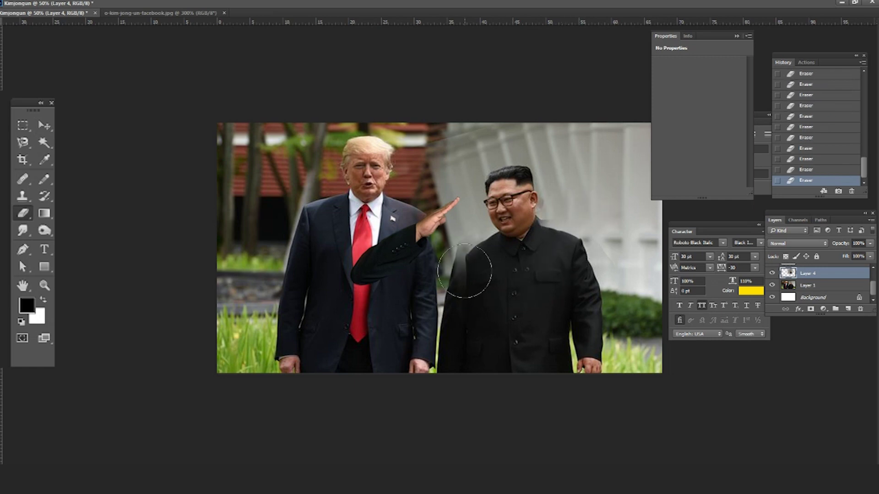
{"action": "key", "text": "z"}
{"action": "left_click", "coordinate": [485, 240]}
{"action": "key", "text": "ctrl+plus"}
{"action": "key", "text": "e"}
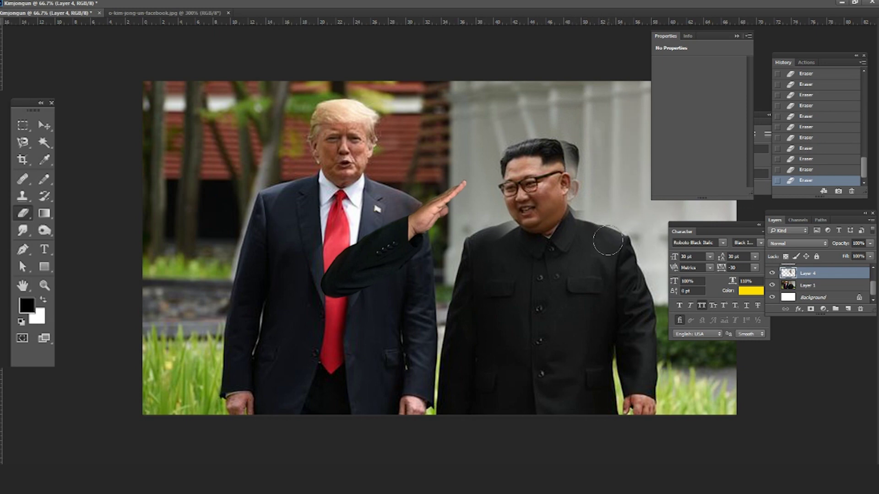
Add a black-filled Layer 5 below the head copy.
{"action": "key", "text": "v"}
{"action": "left_click", "coordinate": [847, 309]}
{"action": "left_click_drag", "start_coordinate": [807, 273], "coordinate": [807, 286]}
{"action": "key", "text": "alt+BackSpace"}
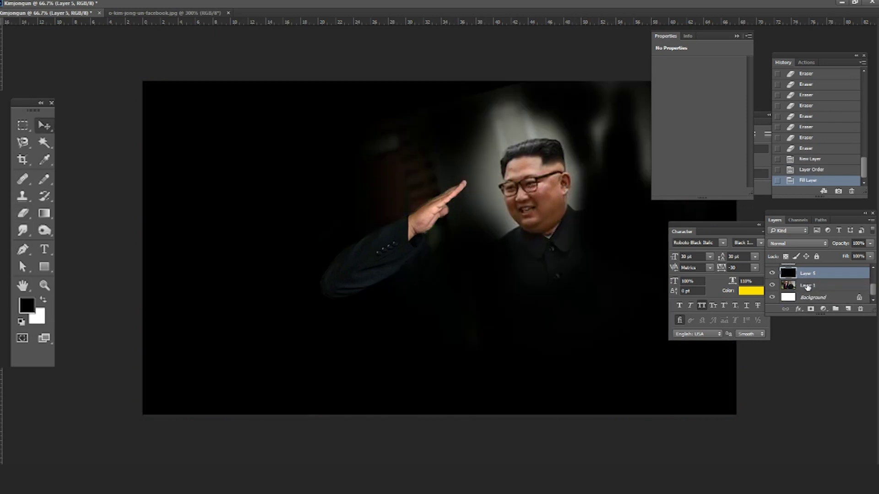
Erase the glow above and beside the head copy, then zoom toward the face.
{"action": "mouse_move", "coordinate": [464, 160]}
{"action": "left_mouse_down"}
{"action": "mouse_move", "coordinate": [565, 114]}
{"action": "mouse_move", "coordinate": [656, 166]}
{"action": "left_mouse_up"}
{"action": "left_click_drag", "start_coordinate": [665, 36], "coordinate": [830, 62]}
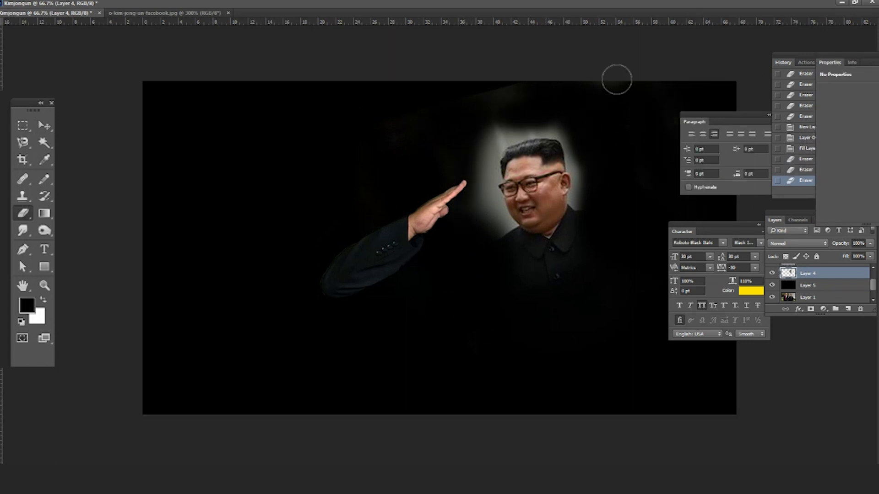
{"action": "key", "text": "z"}
{"action": "scroll", "coordinate": [493, 250], "scroll_direction": "up", "scroll_amount": 1}
{"action": "scroll", "coordinate": [493, 249], "scroll_direction": "up", "scroll_amount": 1}
{"action": "scroll", "coordinate": [493, 250], "scroll_direction": "up", "scroll_amount": 2}
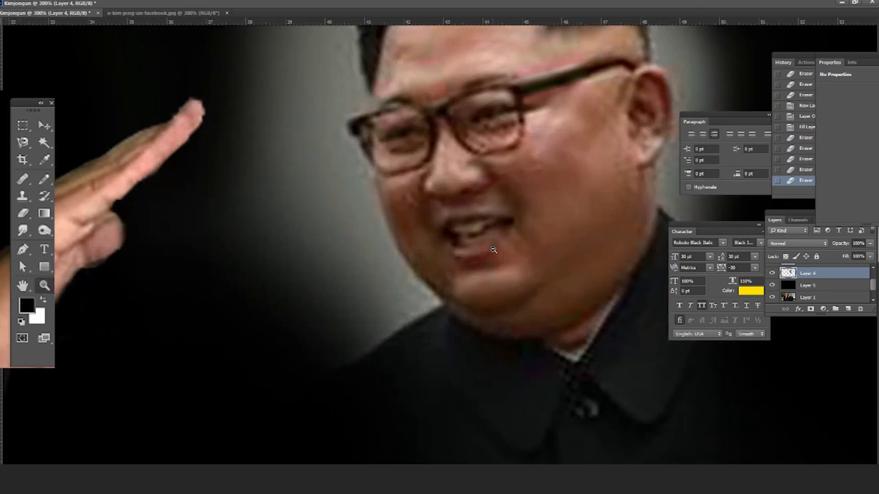
Start a pen path at the cloned head's shoulder and trace it up along the jaw.
{"action": "scroll", "coordinate": [494, 249], "scroll_direction": "down", "scroll_amount": 1}
{"action": "key", "text": "p"}
{"action": "left_click", "coordinate": [385, 333]}
{"action": "left_click", "coordinate": [431, 305]}
{"action": "left_click", "coordinate": [459, 287]}
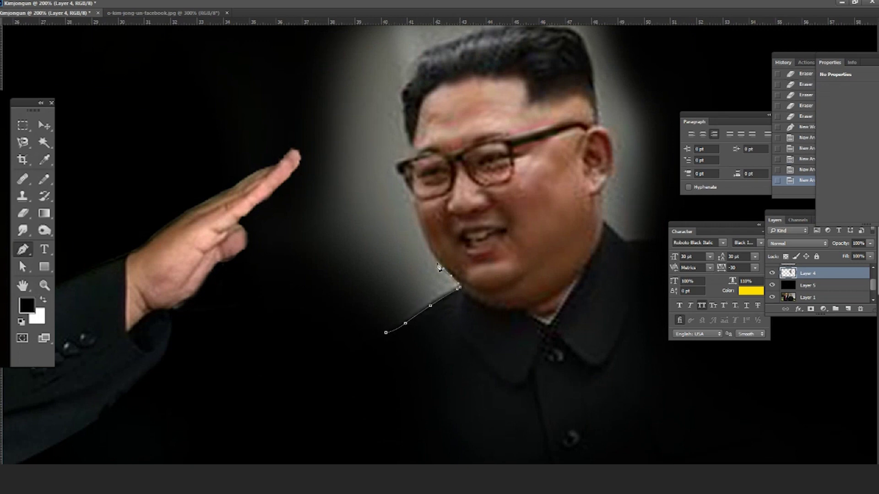
{"action": "left_click", "coordinate": [451, 276]}
{"action": "left_click", "coordinate": [430, 252]}
{"action": "scroll", "coordinate": [425, 217], "scroll_direction": "up", "scroll_amount": 1}
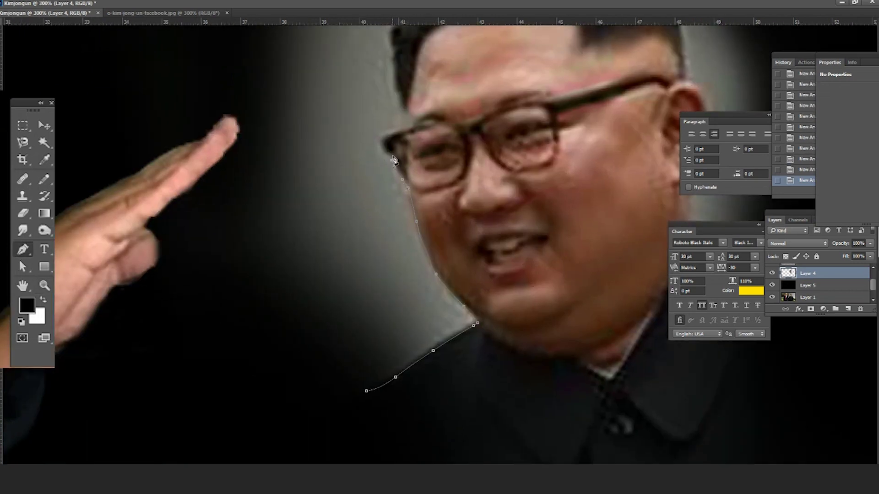
{"action": "scroll", "coordinate": [391, 159], "scroll_direction": "up", "scroll_amount": 1}
{"action": "scroll", "coordinate": [391, 160], "scroll_direction": "up", "scroll_amount": 1}
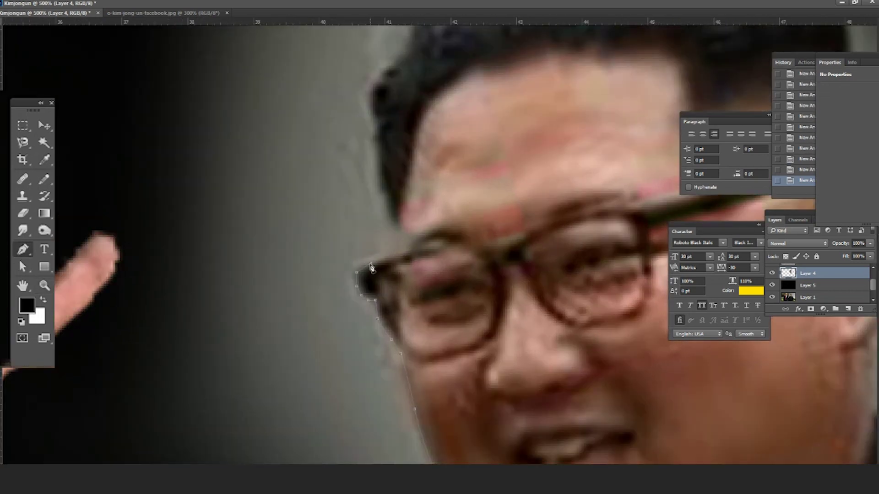
Extend the path up the side of the head and along the hairline.
{"action": "left_click", "coordinate": [387, 194]}
{"action": "scroll", "coordinate": [386, 195], "scroll_direction": "up", "scroll_amount": 3}
{"action": "left_click", "coordinate": [373, 212]}
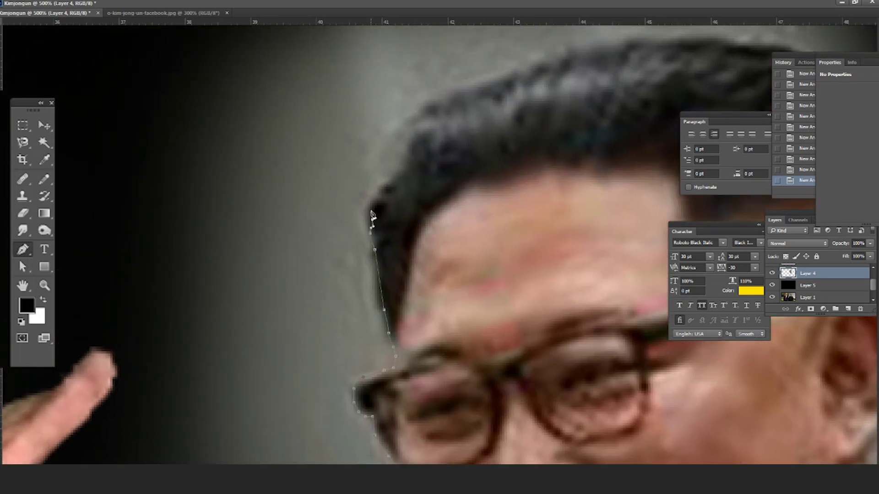
{"action": "left_click", "coordinate": [369, 183]}
{"action": "scroll", "coordinate": [368, 183], "scroll_direction": "up", "scroll_amount": 2}
{"action": "left_click", "coordinate": [359, 250]}
{"action": "left_click", "coordinate": [371, 226]}
{"action": "left_click", "coordinate": [385, 202]}
{"action": "left_click", "coordinate": [395, 189]}
{"action": "left_click", "coordinate": [424, 174]}
Continue the path down the far side of the hair.
{"action": "scroll", "coordinate": [424, 174], "scroll_direction": "up", "scroll_amount": 2}
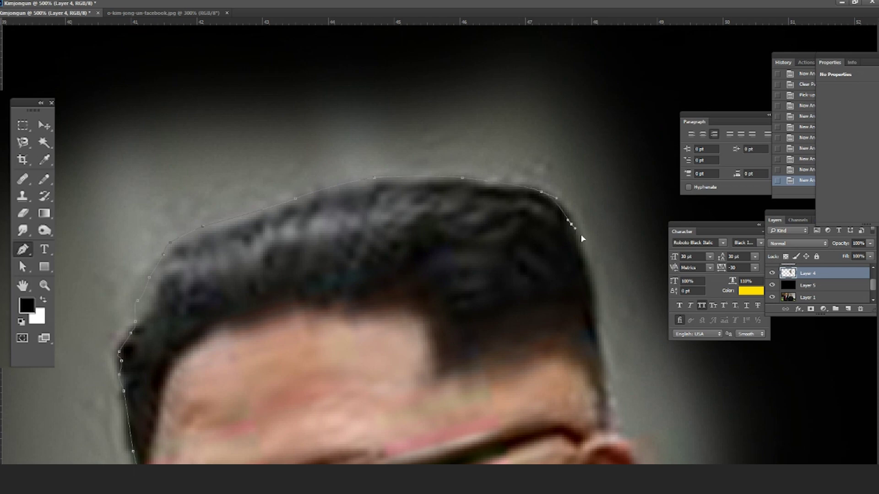
{"action": "scroll", "coordinate": [580, 234], "scroll_direction": "down", "scroll_amount": 3}
{"action": "scroll", "coordinate": [580, 234], "scroll_direction": "right", "scroll_amount": 4}
{"action": "left_click", "coordinate": [414, 118]}
{"action": "left_click", "coordinate": [419, 182]}
{"action": "left_click", "coordinate": [425, 204]}
{"action": "left_click", "coordinate": [430, 228]}
Trace the path around the ear and down behind it toward the shoulder.
{"action": "left_click_drag", "start_coordinate": [445, 310], "coordinate": [421, 218]}
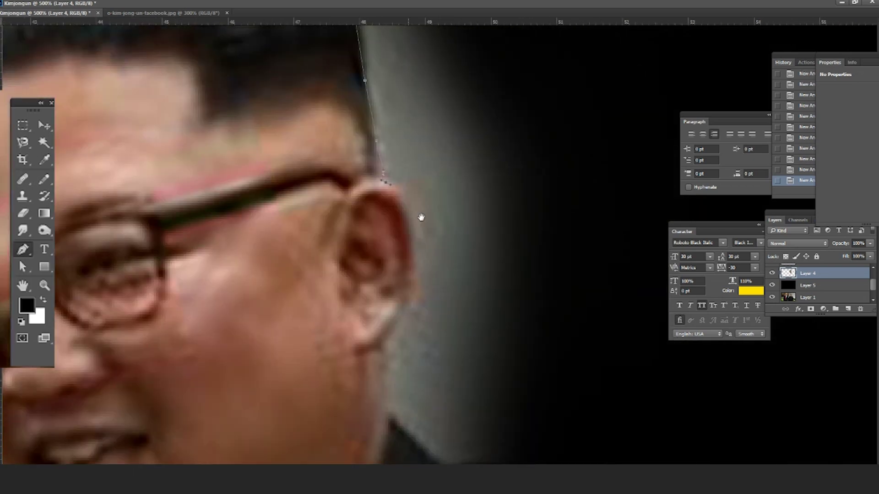
{"action": "left_click", "coordinate": [410, 272]}
{"action": "right_click", "coordinate": [410, 276]}
{"action": "left_click", "coordinate": [401, 310]}
{"action": "left_click", "coordinate": [392, 328]}
{"action": "left_click", "coordinate": [382, 346]}
{"action": "scroll", "coordinate": [390, 200], "scroll_direction": "down", "scroll_amount": 5}
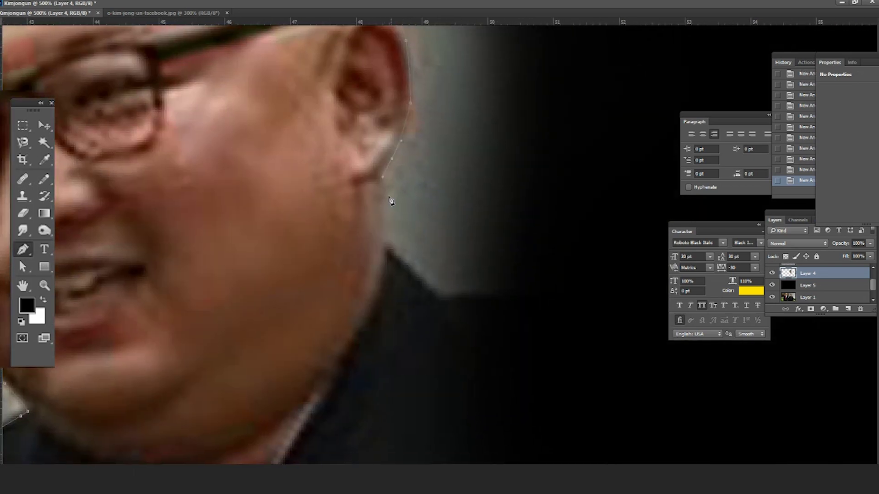
{"action": "scroll", "coordinate": [578, 188], "scroll_direction": "down", "scroll_amount": 5}
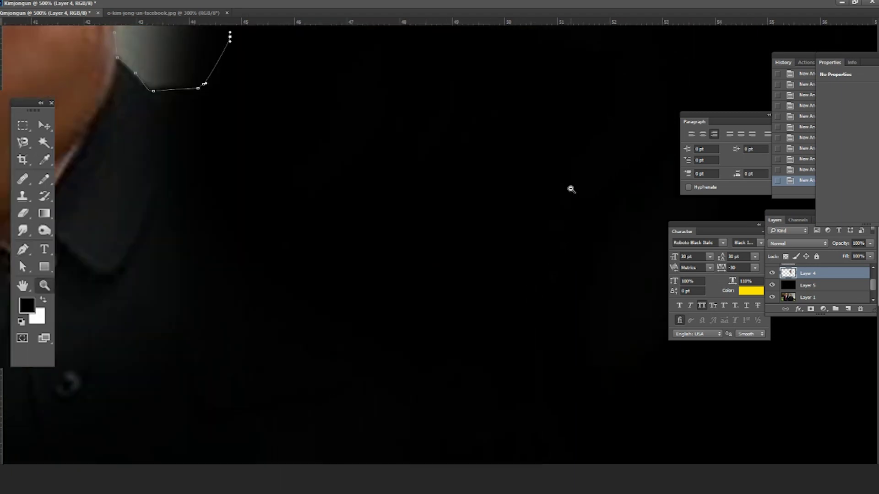
{"action": "scroll", "coordinate": [569, 190], "scroll_direction": "down", "scroll_amount": 3}
{"action": "left_click", "coordinate": [616, 153], "text": "alt"}
{"action": "left_click", "coordinate": [615, 153], "text": "alt"}
Convert the traced path to a selection and delete the glow outside the head outline.
{"action": "key", "text": "p"}
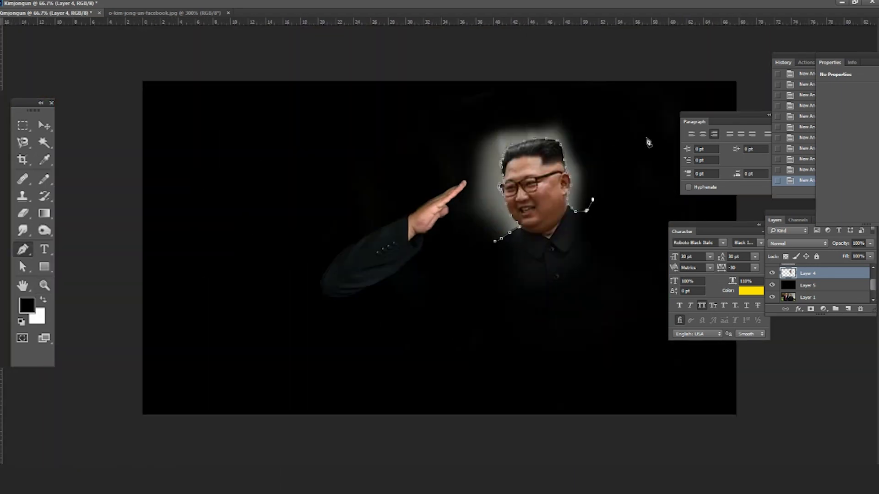
{"action": "key", "text": "ctrl+Return"}
{"action": "key", "text": "Delete"}
{"action": "key", "text": "ctrl+d"}
{"action": "key", "text": "ctrl+1"}
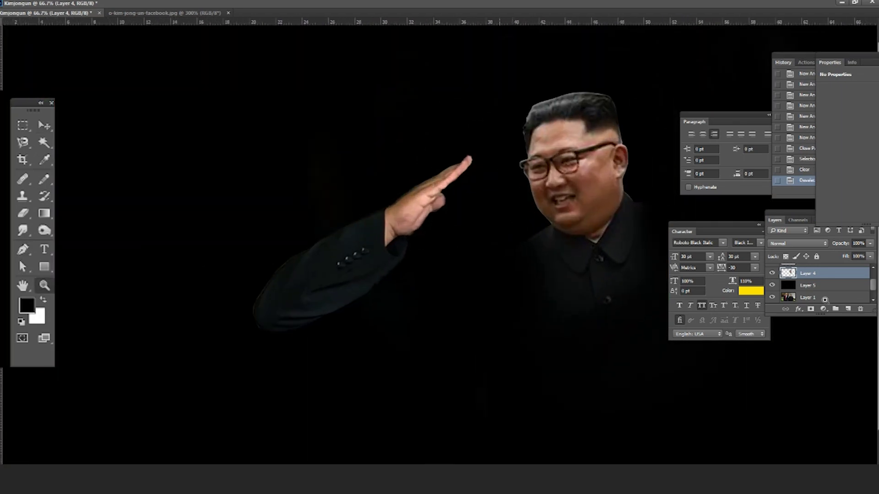
Hide the black backdrop layer and move the head copy left onto the left man's face.
{"action": "key", "text": "v"}
{"action": "left_click", "coordinate": [771, 285]}
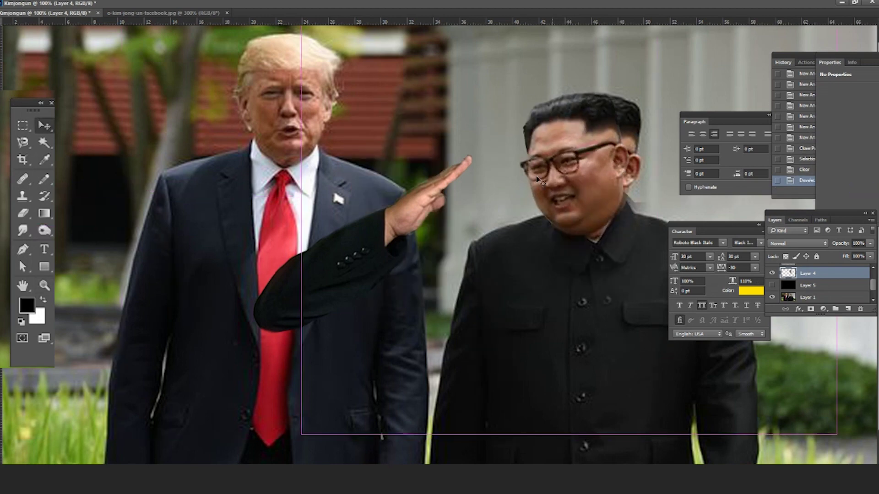
{"action": "key", "text": "ctrl+t"}
{"action": "key", "text": "Return"}
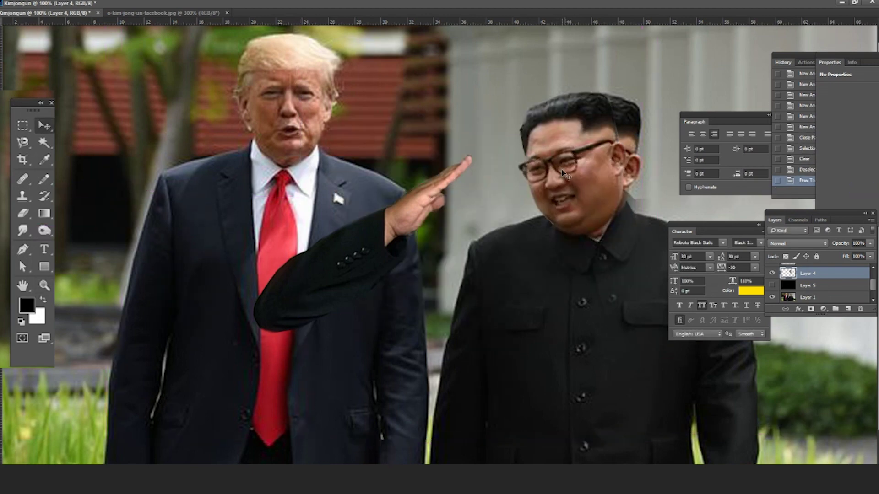
{"action": "left_click_drag", "start_coordinate": [508, 378], "coordinate": [103, 373]}
{"action": "key", "text": "e"}
{"action": "key", "text": "v"}
{"action": "left_click_drag", "start_coordinate": [442, 279], "coordinate": [576, 265]}
{"action": "key", "text": "e"}
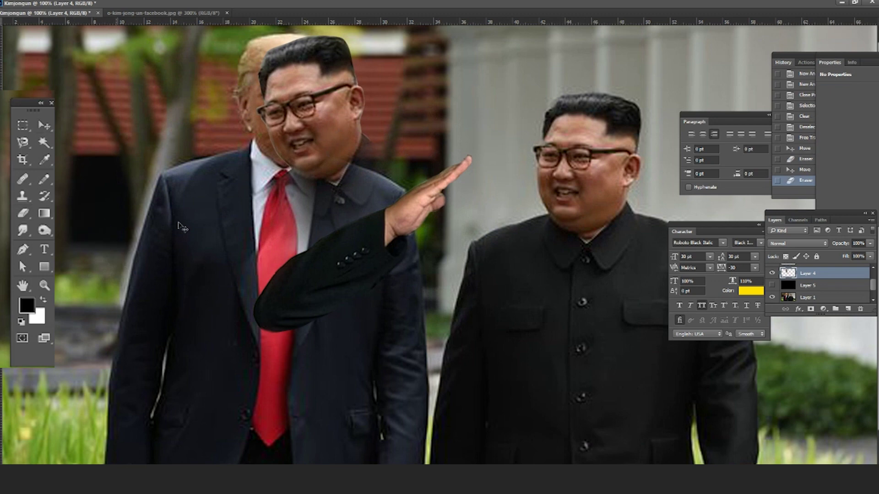
Trim the copy's edge, place it just above the saluting arm, and show the black backdrop again.
{"action": "left_click_drag", "start_coordinate": [474, 212], "coordinate": [459, 249]}
{"action": "key", "text": "v"}
{"action": "left_click_drag", "start_coordinate": [460, 249], "coordinate": [399, 262]}
{"action": "key", "text": "ctrl+minus"}
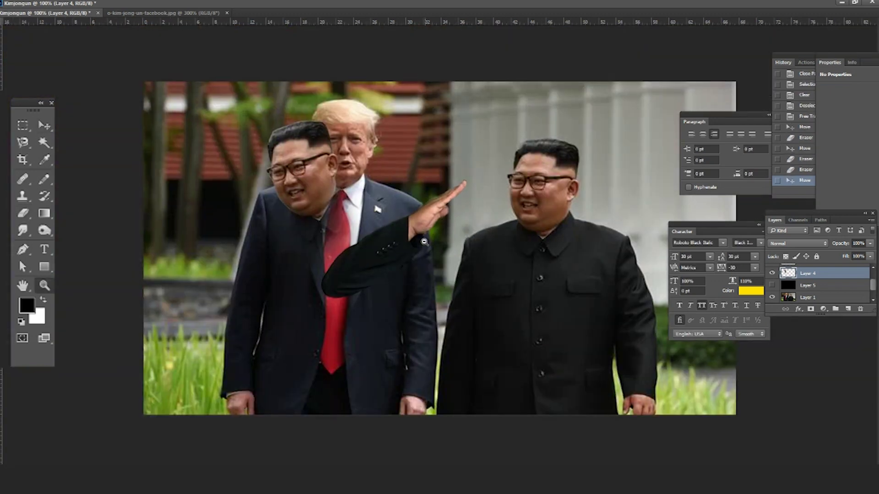
{"action": "key", "text": "ctrl+minus"}
{"action": "mouse_move", "coordinate": [337, 155]}
{"action": "left_mouse_down"}
{"action": "mouse_move", "coordinate": [267, 125]}
{"action": "mouse_move", "coordinate": [324, 162]}
{"action": "left_mouse_up"}
{"action": "left_click", "coordinate": [771, 285]}
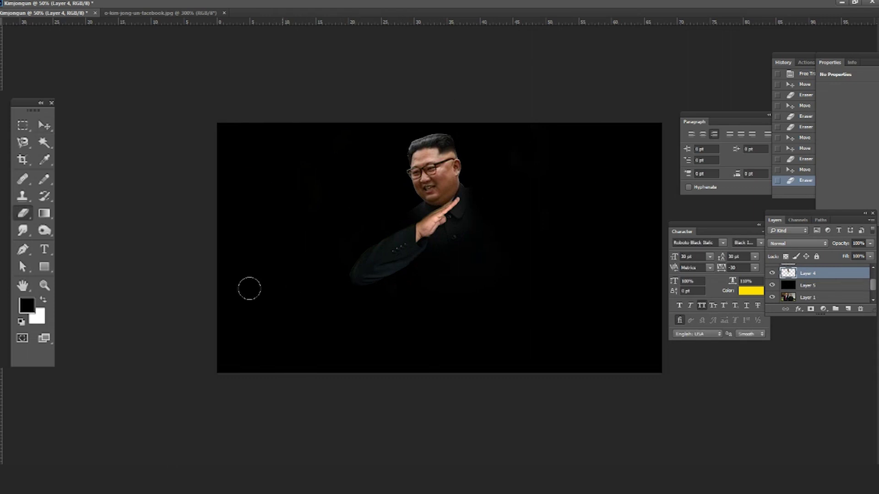
Move the face layer down over the saluting hand and commit its placement.
{"action": "key", "text": "e"}
{"action": "left_click", "coordinate": [343, 277]}
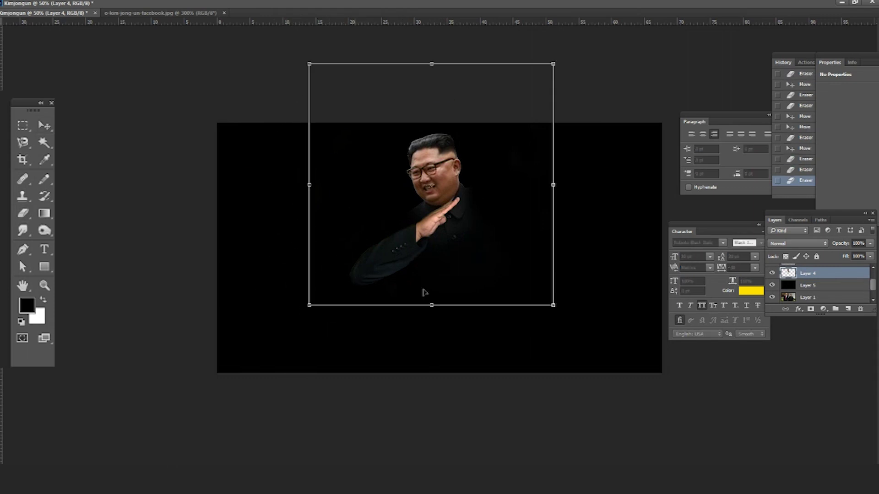
{"action": "left_click_drag", "start_coordinate": [339, 141], "coordinate": [435, 223]}
{"action": "key", "text": "Return"}
{"action": "key", "text": "e"}
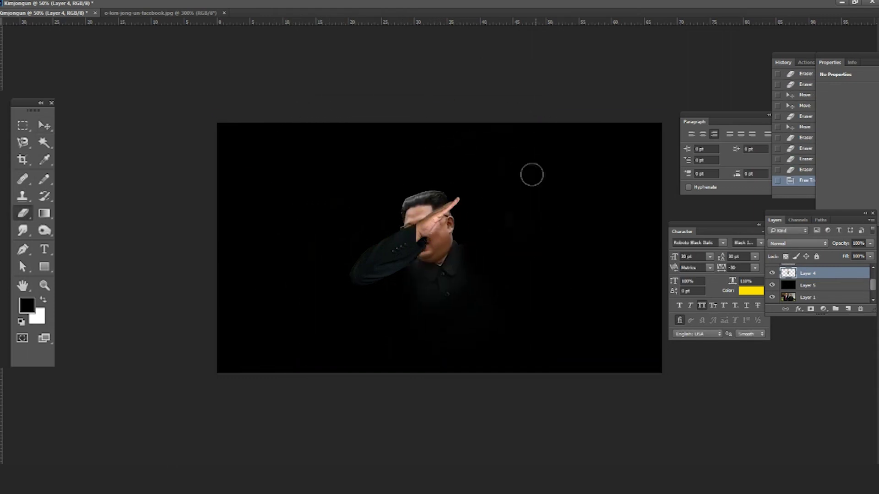
Erase leftover edges of the face layer and shift it beside the saluting arm.
{"action": "key", "text": "v"}
{"action": "key", "text": "e"}
{"action": "left_click_drag", "start_coordinate": [299, 278], "coordinate": [423, 290]}
{"action": "key", "text": "v"}
{"action": "left_click_drag", "start_coordinate": [318, 236], "coordinate": [362, 241]}
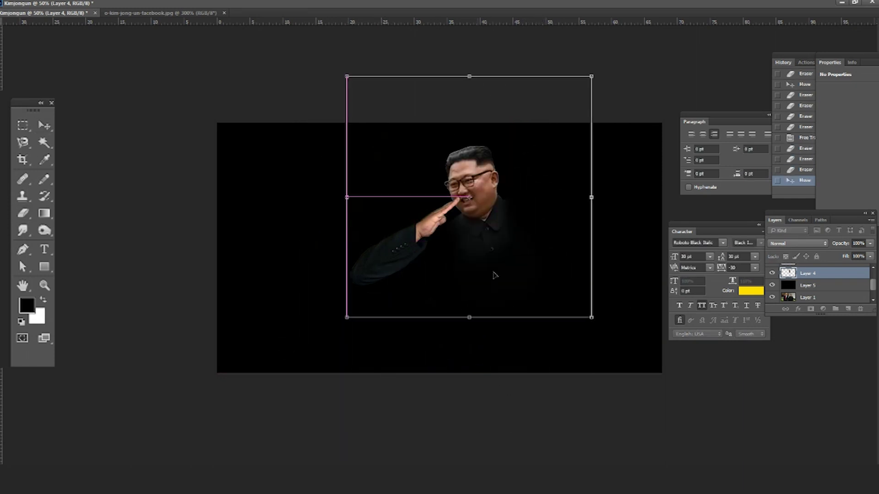
Fill Layer 5 with white and erase the remaining fringe around the cut-out.
{"action": "key", "text": "v"}
{"action": "left_click", "coordinate": [808, 285]}
{"action": "key", "text": "ctrl+BackSpace"}
{"action": "left_click_drag", "start_coordinate": [476, 256], "coordinate": [554, 224]}
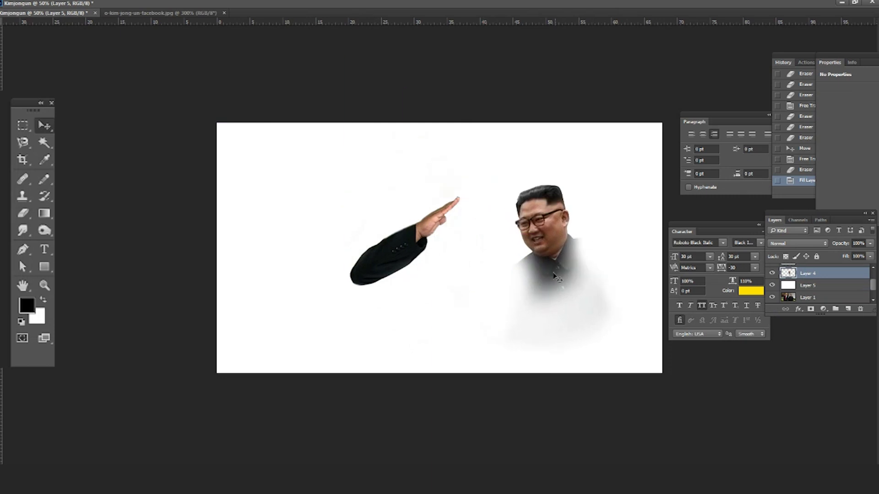
{"action": "key", "text": "ctrl+z"}
{"action": "key", "text": "e"}
{"action": "left_click_drag", "start_coordinate": [485, 337], "coordinate": [592, 141]}
{"action": "left_click_drag", "start_coordinate": [334, 149], "coordinate": [582, 357]}
Hide the white backdrop and move the saluting figure left over the photo.
{"action": "key", "text": "v"}
{"action": "left_click", "coordinate": [772, 286]}
{"action": "left_click_drag", "start_coordinate": [472, 228], "coordinate": [397, 205]}
{"action": "key", "text": "ctrl+plus"}
Lock the original photo layer and duplicate it into Layer 1 copy.
{"action": "key", "text": "s"}
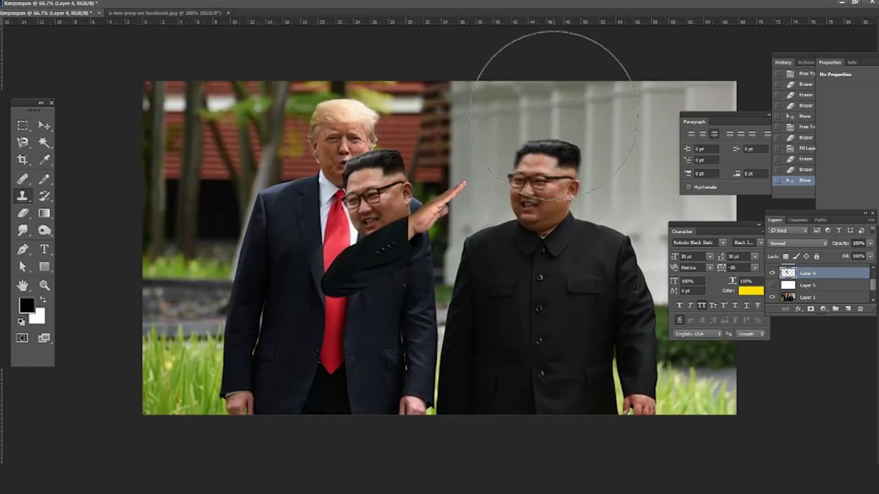
{"action": "key", "text": "v"}
{"action": "left_click", "coordinate": [807, 297]}
{"action": "left_click", "coordinate": [816, 256]}
{"action": "left_click", "coordinate": [806, 285]}
{"action": "left_click", "coordinate": [816, 257]}
{"action": "key", "text": "ctrl+j"}
{"action": "left_click", "coordinate": [816, 256]}
Clone the light-grey pillar background over the right man's hair, face and neck, refining with the eraser.
{"action": "left_click", "coordinate": [618, 150], "text": "alt"}
{"action": "mouse_move", "coordinate": [567, 145]}
{"action": "left_mouse_down"}
{"action": "mouse_move", "coordinate": [523, 174]}
{"action": "mouse_move", "coordinate": [544, 224]}
{"action": "left_mouse_up"}
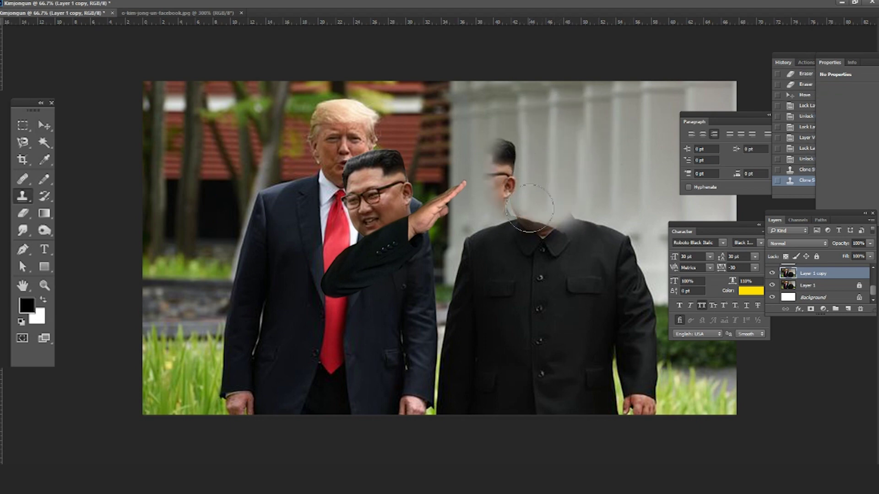
{"action": "left_click_drag", "start_coordinate": [513, 197], "coordinate": [572, 229]}
{"action": "mouse_move", "coordinate": [503, 220]}
{"action": "left_mouse_down"}
{"action": "mouse_move", "coordinate": [586, 233]}
{"action": "mouse_move", "coordinate": [552, 245]}
{"action": "mouse_move", "coordinate": [483, 157]}
{"action": "left_mouse_up"}
{"action": "key", "text": "e"}
{"action": "key", "text": "ctrl+z"}
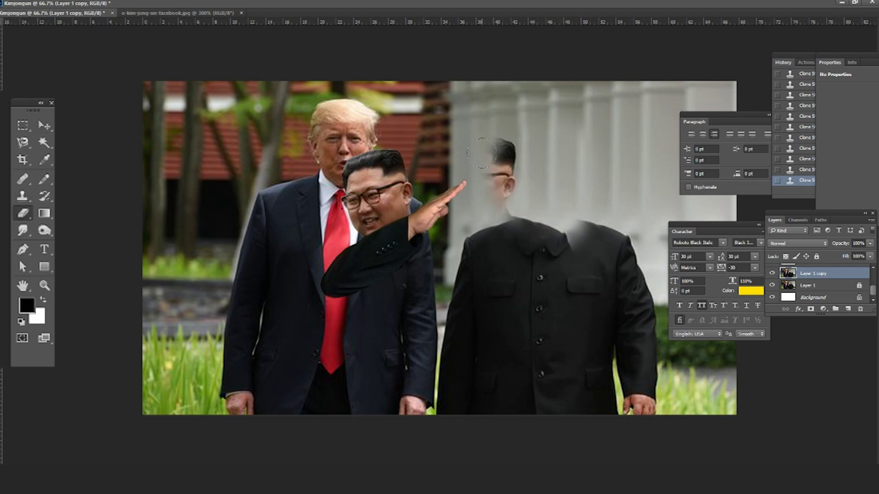
{"action": "mouse_move", "coordinate": [494, 170]}
{"action": "left_mouse_down"}
{"action": "mouse_move", "coordinate": [491, 147]}
{"action": "mouse_move", "coordinate": [497, 185]}
{"action": "left_mouse_up"}
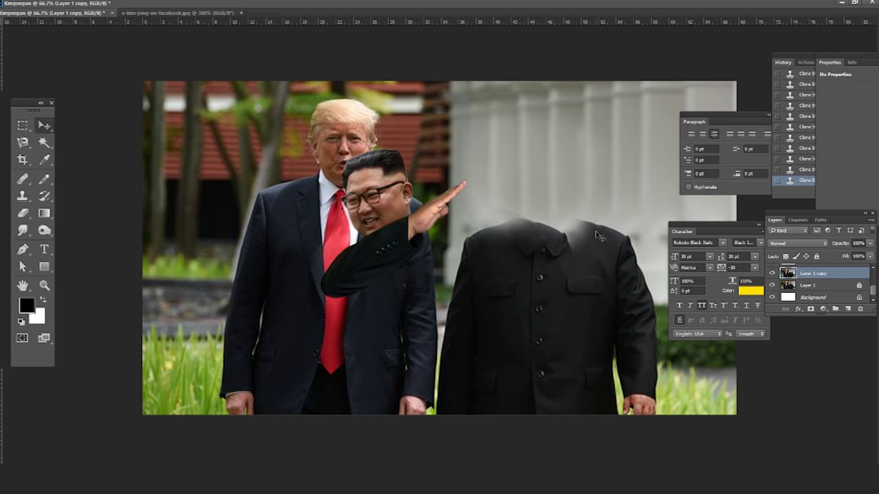
{"action": "key", "text": "e"}
{"action": "key", "text": "ctrl+minus"}
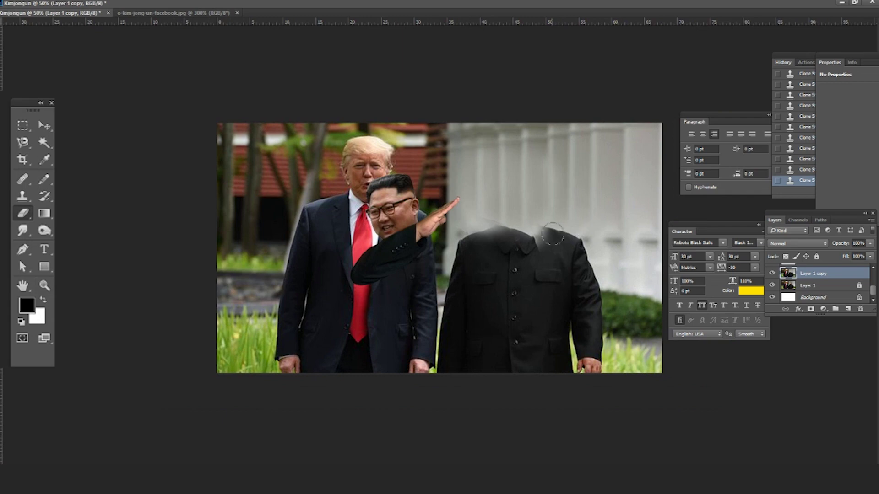
Position the cut-out head on the suit's neck and erase the shoulder edge on Layer 1 copy.
{"action": "mouse_move", "coordinate": [491, 245]}
{"action": "left_mouse_down"}
{"action": "mouse_move", "coordinate": [486, 252]}
{"action": "mouse_move", "coordinate": [524, 204]}
{"action": "left_mouse_up"}
{"action": "key", "text": "v"}
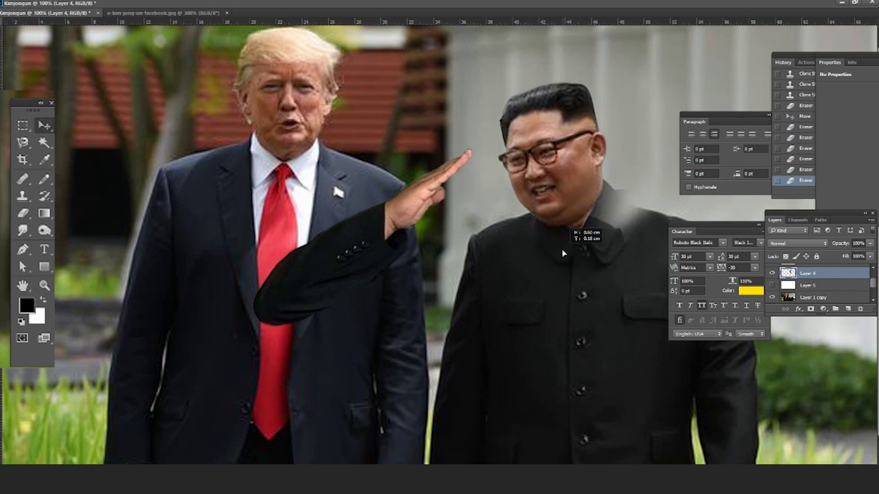
{"action": "left_click_drag", "start_coordinate": [563, 253], "coordinate": [568, 276]}
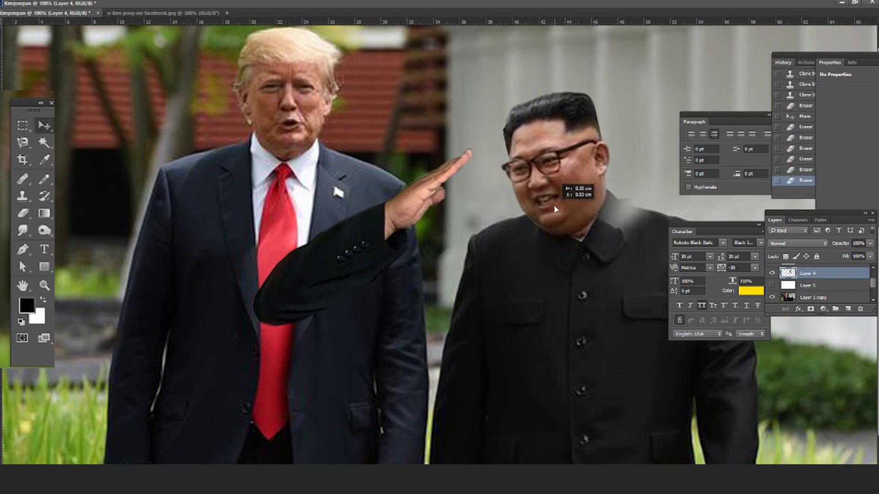
{"action": "key", "text": "e"}
{"action": "left_click_drag", "start_coordinate": [609, 215], "coordinate": [641, 256]}
{"action": "left_click", "coordinate": [822, 296]}
{"action": "mouse_move", "coordinate": [618, 213]}
{"action": "left_mouse_down"}
{"action": "mouse_move", "coordinate": [630, 233]}
{"action": "mouse_move", "coordinate": [620, 234]}
{"action": "left_mouse_up"}
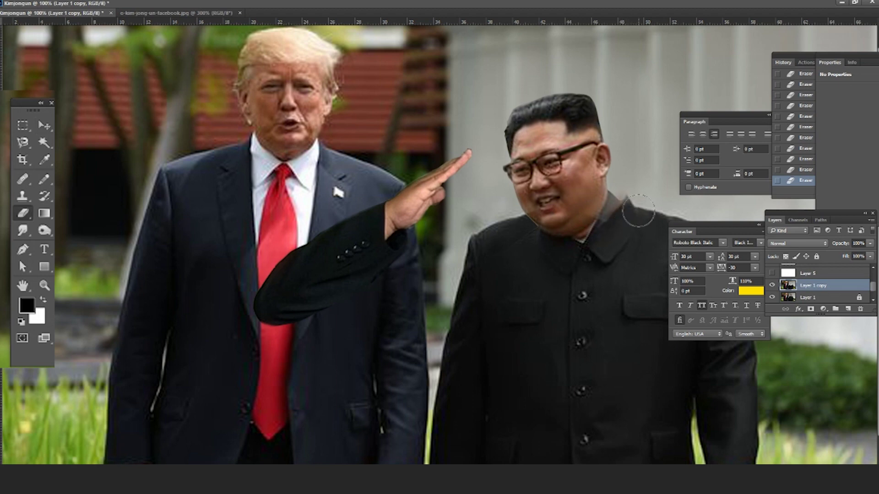
Enlarge the head slightly and evenly with Free Transform and commit it.
{"action": "key", "text": "v"}
{"action": "left_click_drag", "start_coordinate": [595, 192], "coordinate": [583, 200]}
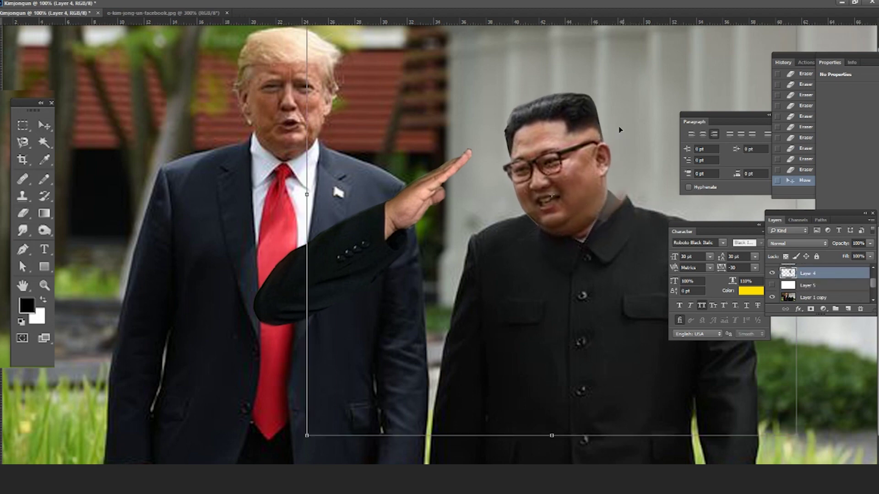
{"action": "left_click_drag", "start_coordinate": [300, 441], "coordinate": [289, 453]}
{"action": "key", "text": "Return"}
{"action": "scroll", "coordinate": [554, 236], "scroll_direction": "up", "scroll_amount": 2}
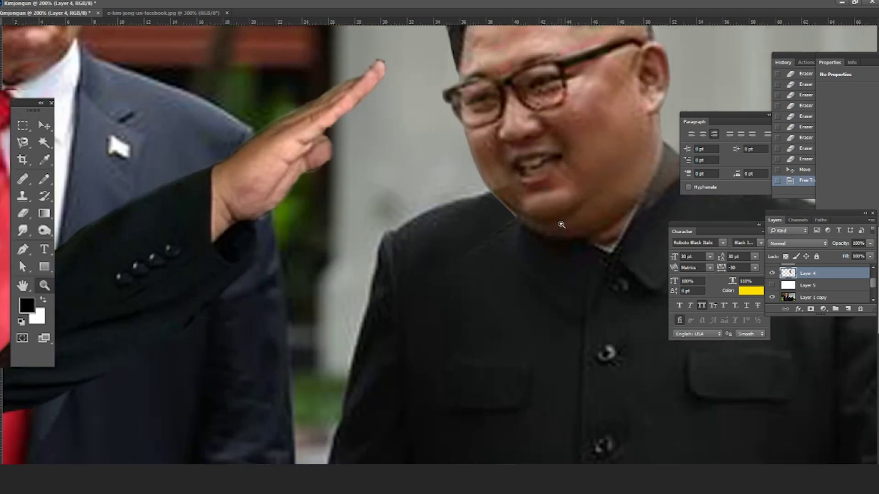
Erase the chin-collar edge and clone skin tone over the collar at the chin.
{"action": "key", "text": "e"}
{"action": "mouse_move", "coordinate": [453, 255]}
{"action": "left_mouse_down"}
{"action": "mouse_move", "coordinate": [425, 268]}
{"action": "mouse_move", "coordinate": [475, 236]}
{"action": "left_mouse_up"}
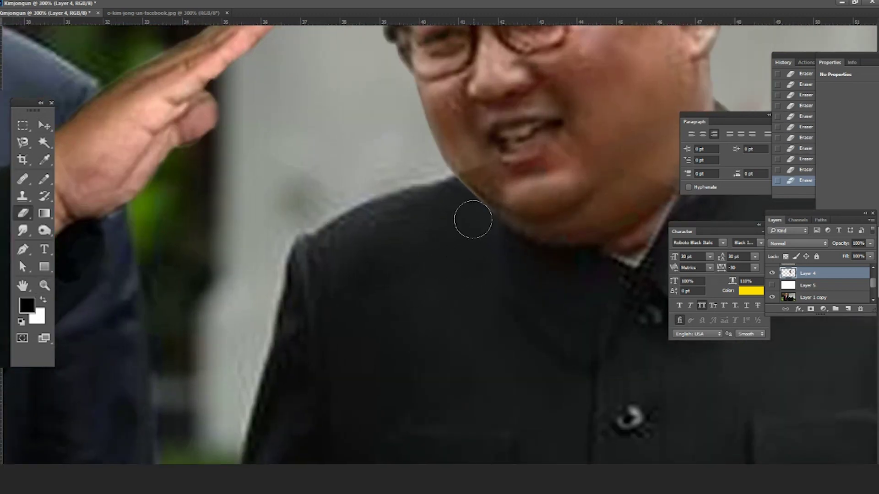
{"action": "key", "text": "s"}
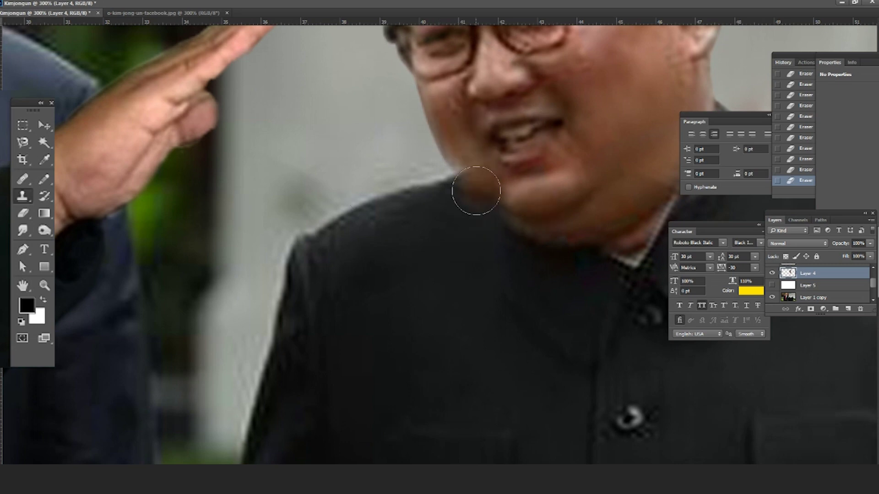
{"action": "left_click_drag", "start_coordinate": [463, 177], "coordinate": [460, 168]}
{"action": "left_click", "coordinate": [444, 165]}
{"action": "scroll", "coordinate": [445, 164], "scroll_direction": "down", "scroll_amount": 5}
{"action": "key", "text": "z"}
{"action": "scroll", "coordinate": [511, 265], "scroll_direction": "up", "scroll_amount": 5}
Clone matching tones over the white spot at the chin and clear the selection.
{"action": "key", "text": "e"}
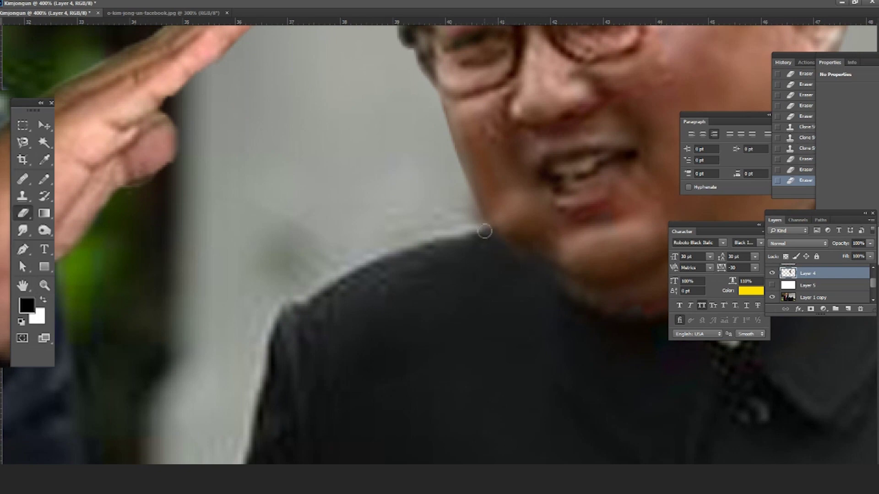
{"action": "key", "text": "s"}
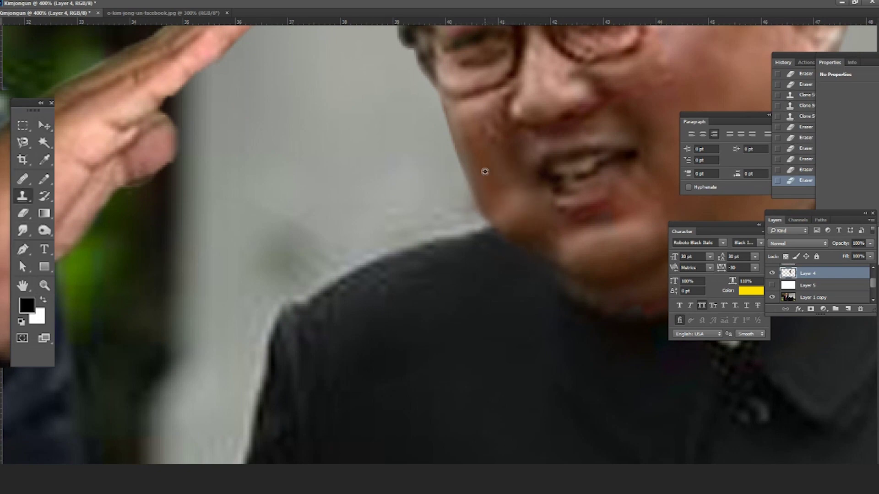
{"action": "left_click_drag", "start_coordinate": [505, 197], "coordinate": [520, 241]}
{"action": "left_click", "coordinate": [515, 231]}
{"action": "key", "text": "z"}
{"action": "scroll", "coordinate": [579, 314], "scroll_direction": "down", "scroll_amount": 2}
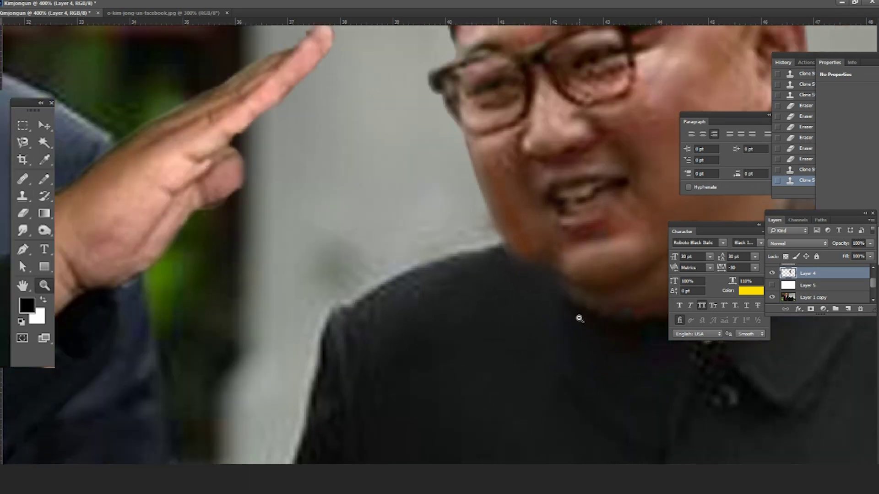
{"action": "scroll", "coordinate": [578, 321], "scroll_direction": "down", "scroll_amount": 2}
{"action": "scroll", "coordinate": [578, 325], "scroll_direction": "down", "scroll_amount": 1}
{"action": "key", "text": "ctrl+d"}
{"action": "scroll", "coordinate": [577, 270], "scroll_direction": "up", "scroll_amount": 2}
Zoom out and nudge the head layer slightly into final position.
{"action": "key", "text": "s"}
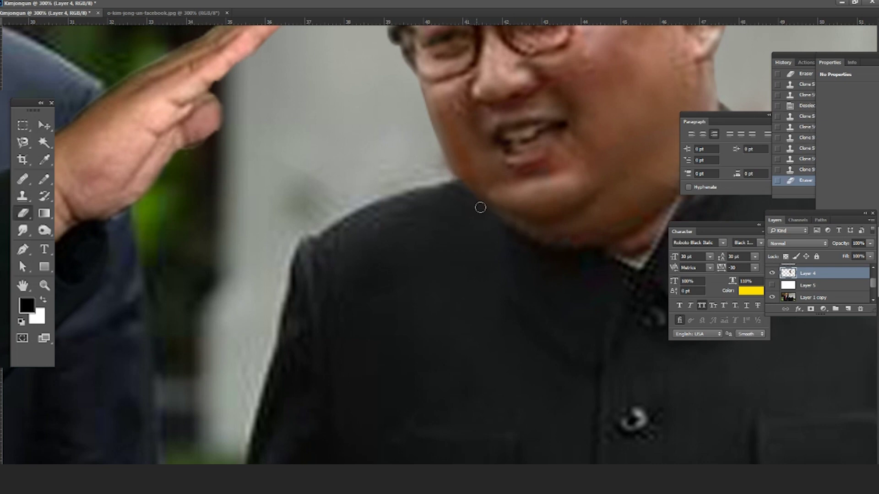
{"action": "key", "text": "z"}
{"action": "scroll", "coordinate": [453, 249], "scroll_direction": "down", "scroll_amount": 1}
{"action": "scroll", "coordinate": [453, 249], "scroll_direction": "down", "scroll_amount": 1}
{"action": "scroll", "coordinate": [453, 249], "scroll_direction": "down", "scroll_amount": 1}
{"action": "key", "text": "v"}
{"action": "left_click_drag", "start_coordinate": [544, 251], "coordinate": [576, 243]}
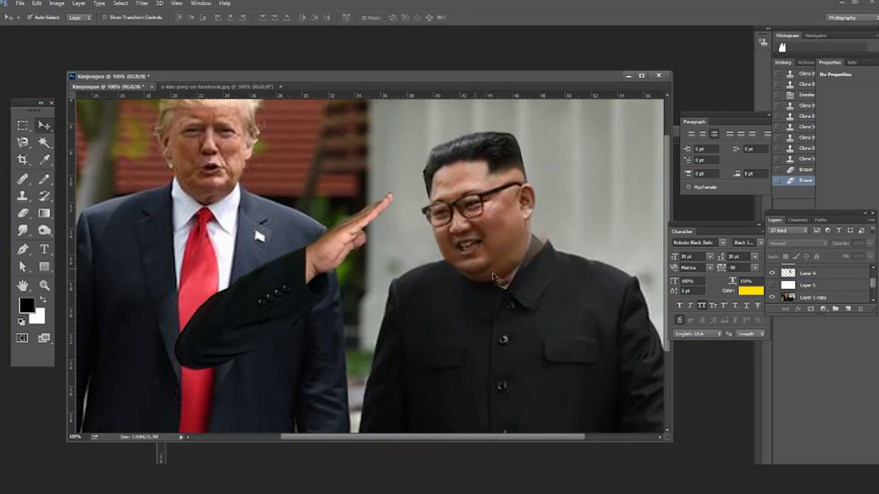
Select head Layer 4 and open Liquify, then close it without applying.
{"action": "left_click", "coordinate": [807, 273]}
{"action": "left_click", "coordinate": [142, 3]}
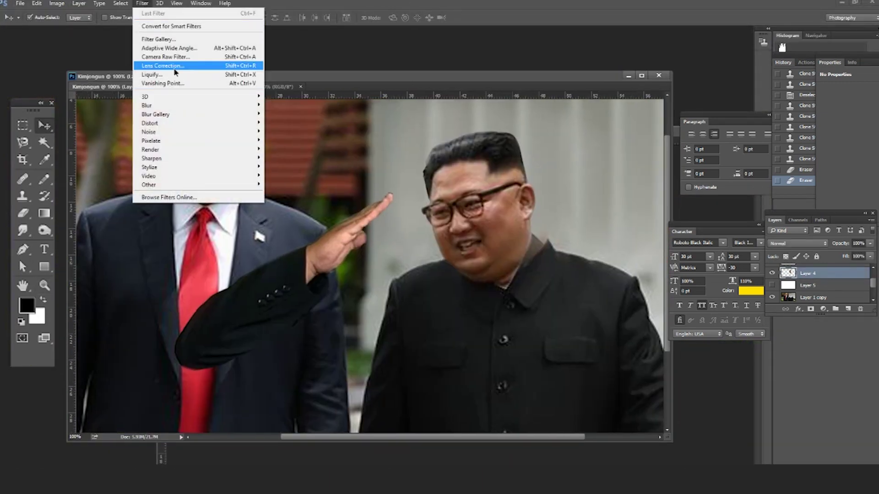
{"action": "left_click", "coordinate": [151, 68]}
{"action": "left_click", "coordinate": [705, 140]}
Switch between Layer 1 copy and Layer 4, undoing the last change.
{"action": "left_click", "coordinate": [813, 297]}
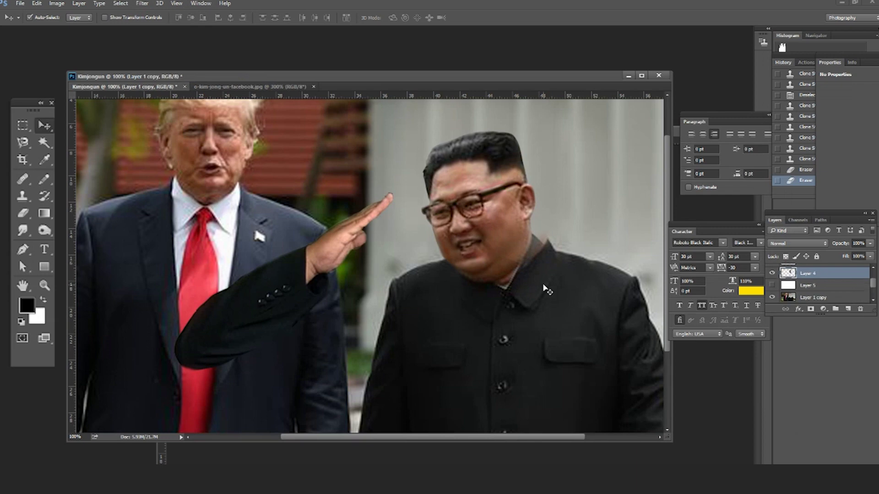
{"action": "key", "text": "s"}
{"action": "key", "text": "alt+bracketright"}
{"action": "key", "text": "alt+bracketright"}
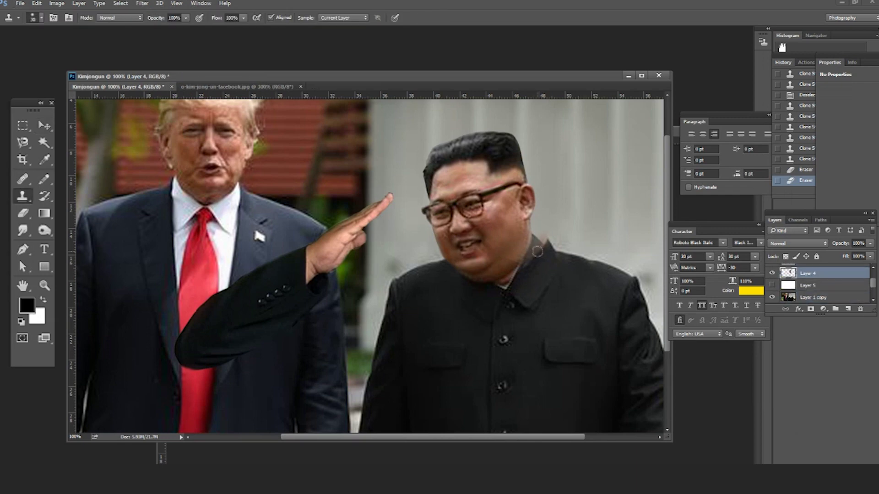
{"action": "key", "text": "ctrl+z"}
{"action": "key", "text": "alt+bracketleft"}
{"action": "key", "text": "v"}
{"action": "key", "text": "alt+bracketright"}
{"action": "key", "text": "s"}
Zoom in on the face and clone over the collar seam and grey smudge.
{"action": "left_click", "coordinate": [533, 261]}
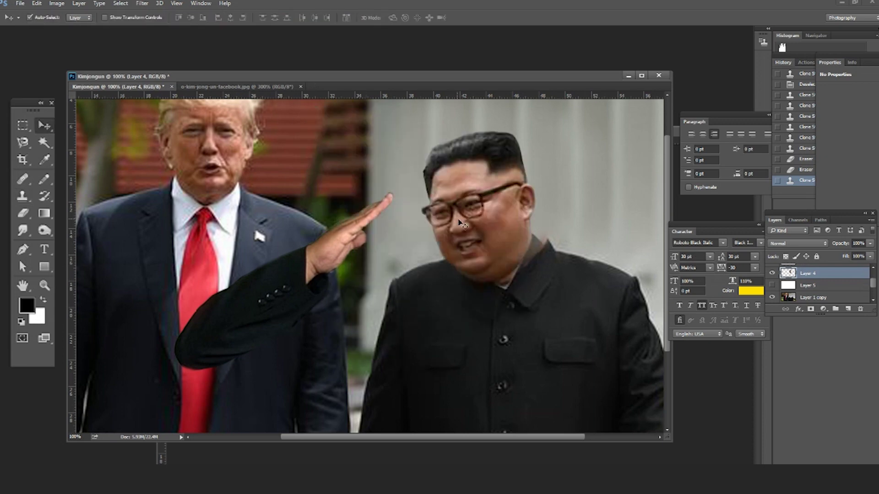
{"action": "key", "text": "z"}
{"action": "key", "text": "s"}
{"action": "key", "text": "alt+bracketleft"}
{"action": "key", "text": "alt+bracketleft"}
{"action": "key", "text": "alt+bracketleft"}
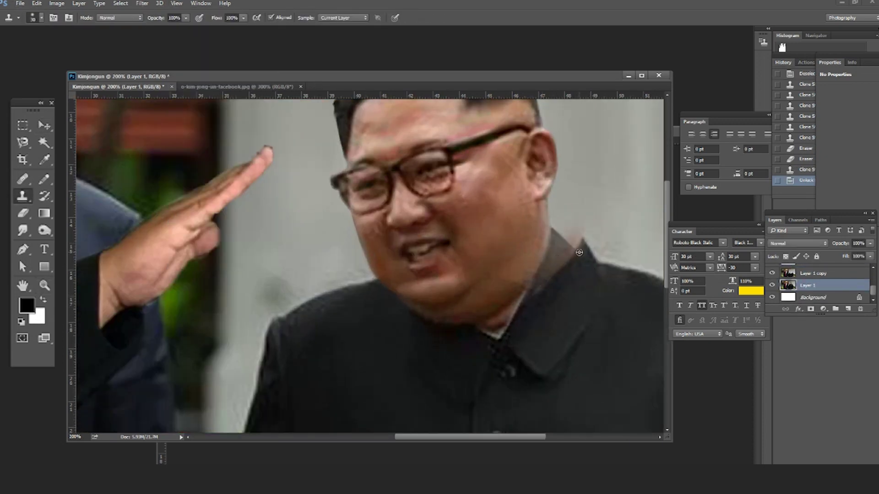
{"action": "key", "text": "alt+bracketright"}
{"action": "key", "text": "alt+bracketright"}
{"action": "key", "text": "alt+bracketright"}
{"action": "left_click", "coordinate": [549, 261]}
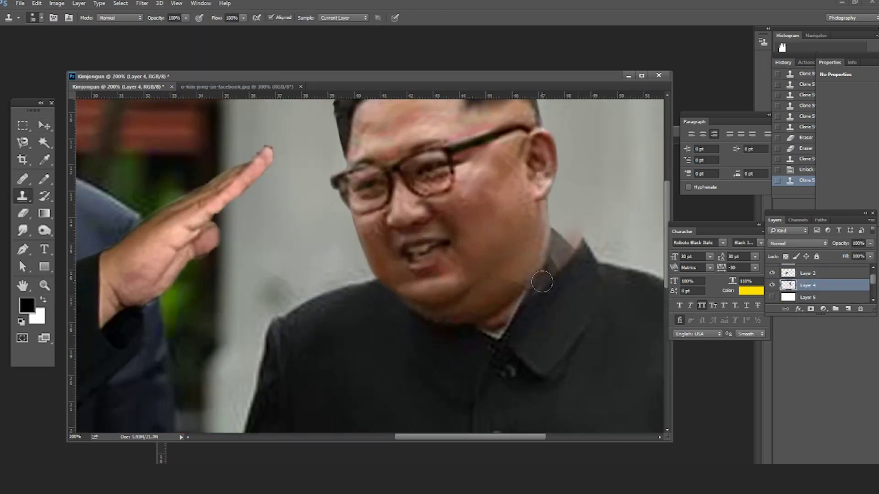
{"action": "key", "text": "alt+bracketleft"}
{"action": "key", "text": "alt+bracketleft"}
{"action": "key", "text": "alt+bracketleft"}
{"action": "left_click", "coordinate": [567, 278]}
{"action": "left_click", "coordinate": [812, 274]}
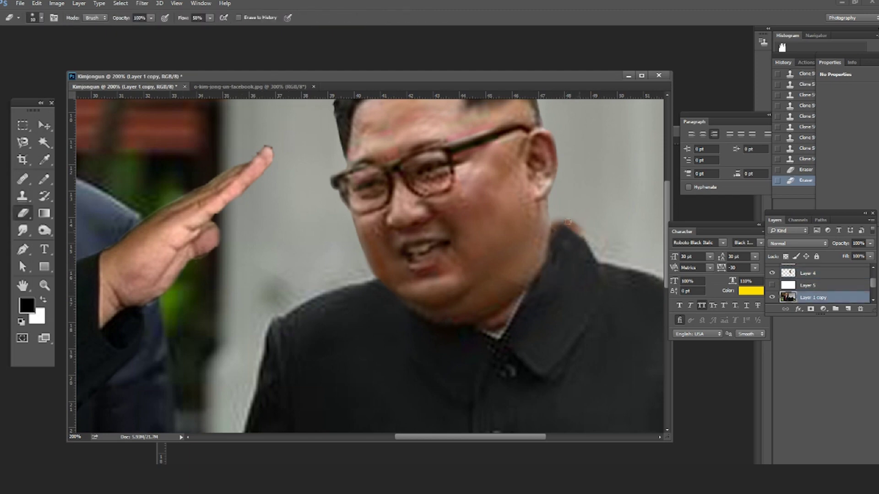
Erase the leftover patch near the collar.
{"action": "left_click", "coordinate": [566, 233]}
{"action": "key", "text": "s"}
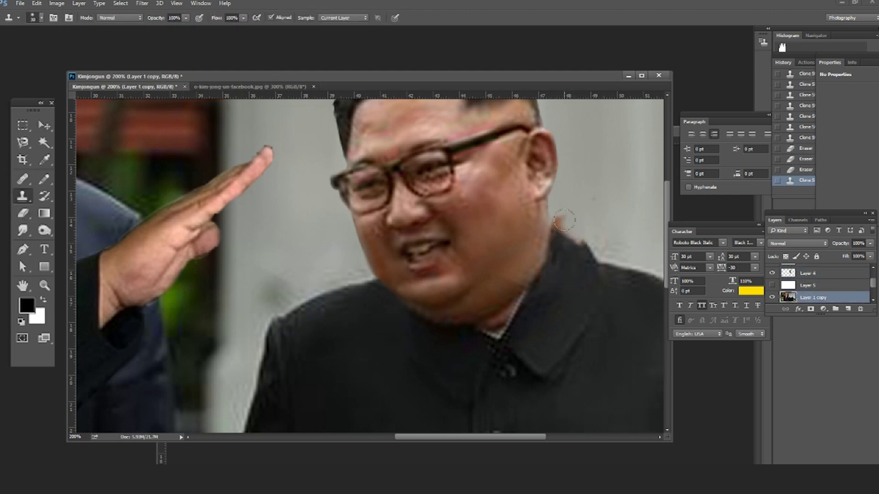
{"action": "scroll", "coordinate": [595, 243], "scroll_direction": "down", "scroll_amount": 3}
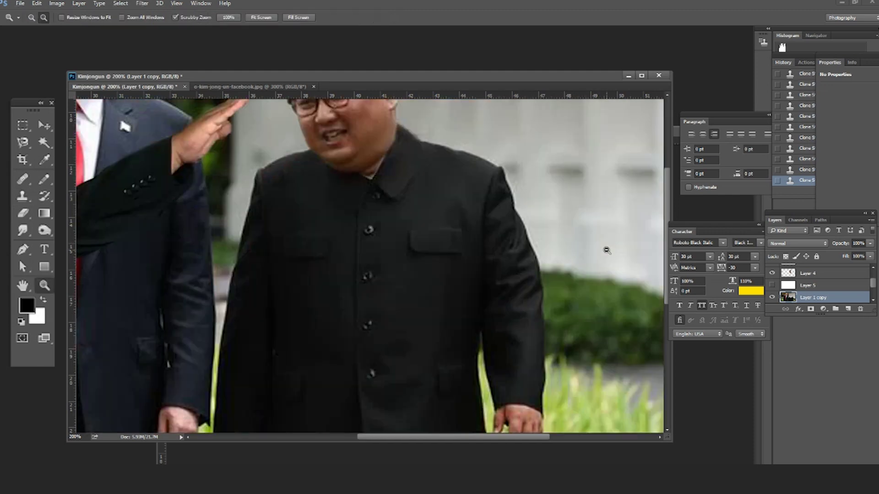
{"action": "scroll", "coordinate": [595, 242], "scroll_direction": "down", "scroll_amount": 2}
{"action": "scroll", "coordinate": [412, 243], "scroll_direction": "up", "scroll_amount": 5}
{"action": "key", "text": "v"}
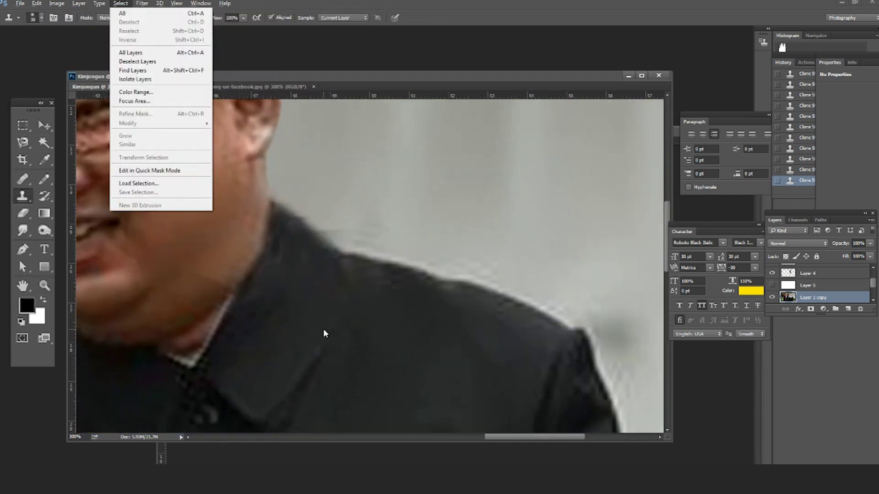
{"action": "key", "text": "s"}
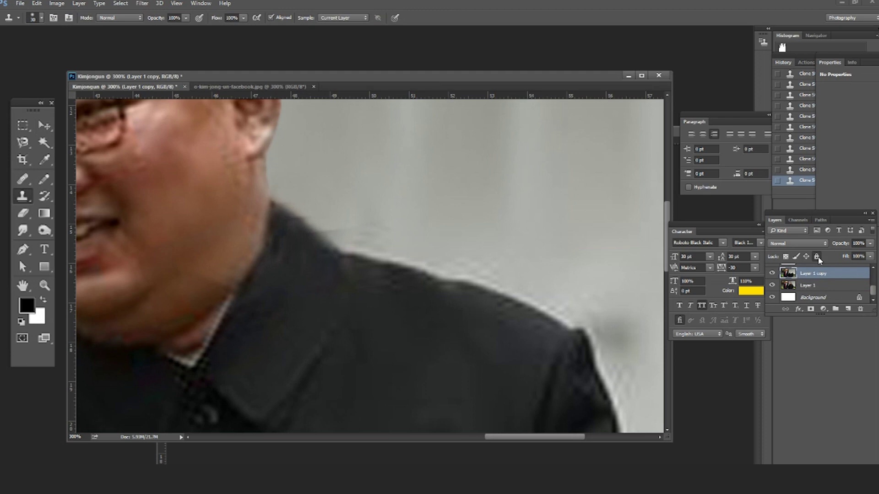
Lock Layer 1 copy, then clone jacket texture over the collar seam on Layer 1.
{"action": "left_click", "coordinate": [817, 257]}
{"action": "left_click", "coordinate": [807, 285]}
{"action": "left_click", "coordinate": [287, 381]}
{"action": "left_click", "coordinate": [275, 398]}
{"action": "left_click", "coordinate": [297, 362]}
{"action": "left_click", "coordinate": [318, 329]}
{"action": "left_click", "coordinate": [337, 316]}
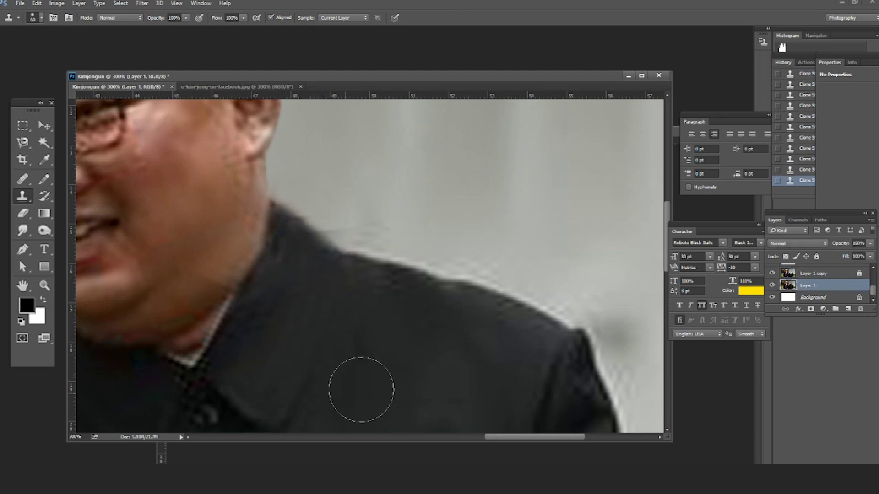
Zoom in closer on the collar to inspect the patched seam.
{"action": "key", "text": "v"}
{"action": "scroll", "coordinate": [353, 353], "scroll_direction": "down", "scroll_amount": 2}
{"action": "scroll", "coordinate": [438, 364], "scroll_direction": "up", "scroll_amount": 1}
{"action": "scroll", "coordinate": [441, 366], "scroll_direction": "up", "scroll_amount": 1}
{"action": "key", "text": "s"}
{"action": "key", "text": "alt+period"}
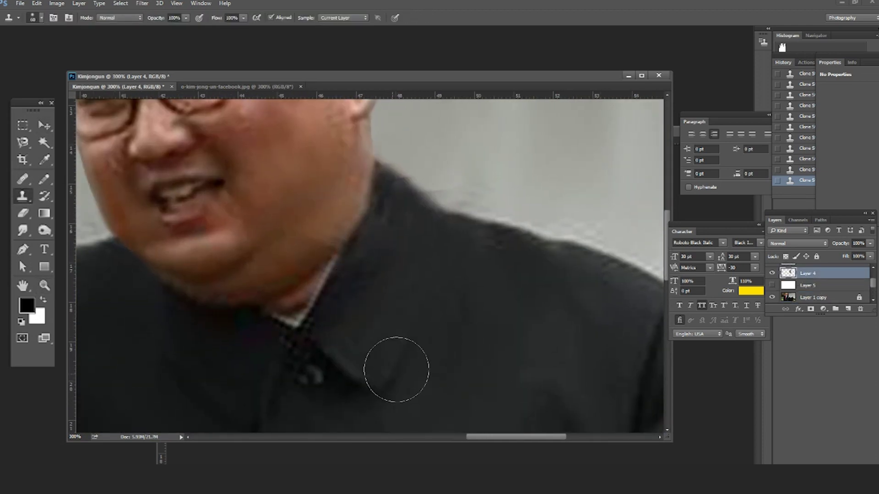
{"action": "scroll", "coordinate": [462, 350], "scroll_direction": "down", "scroll_amount": 2}
{"action": "scroll", "coordinate": [412, 325], "scroll_direction": "up", "scroll_amount": 2}
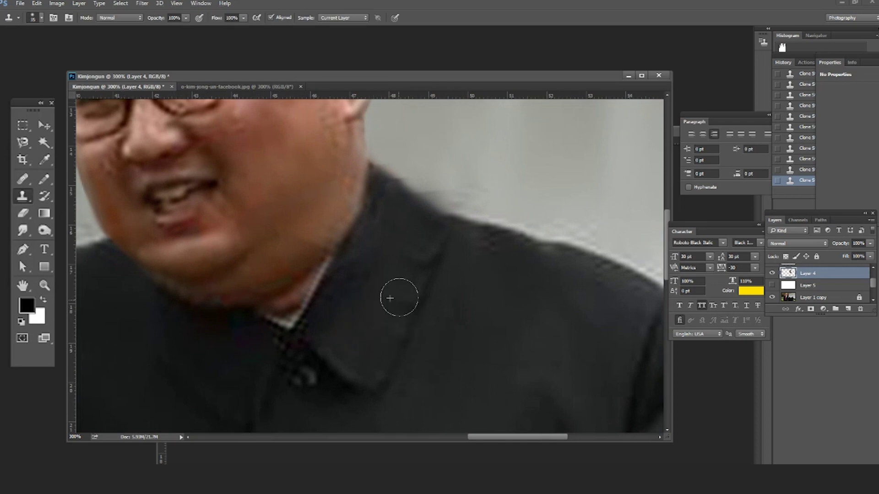
{"action": "scroll", "coordinate": [449, 353], "scroll_direction": "down", "scroll_amount": 2}
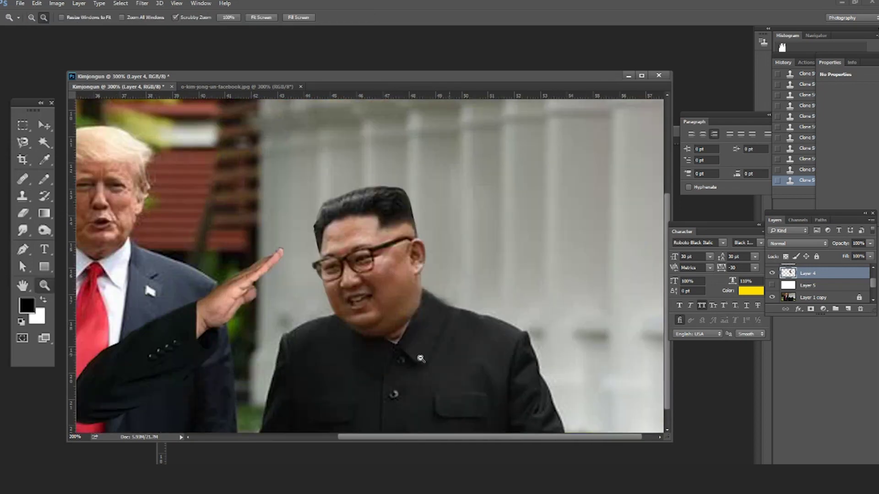
Pick Layer 1 from Kim's jacket and undo the most recent clone strokes.
{"action": "scroll", "coordinate": [349, 369], "scroll_direction": "up", "scroll_amount": 2}
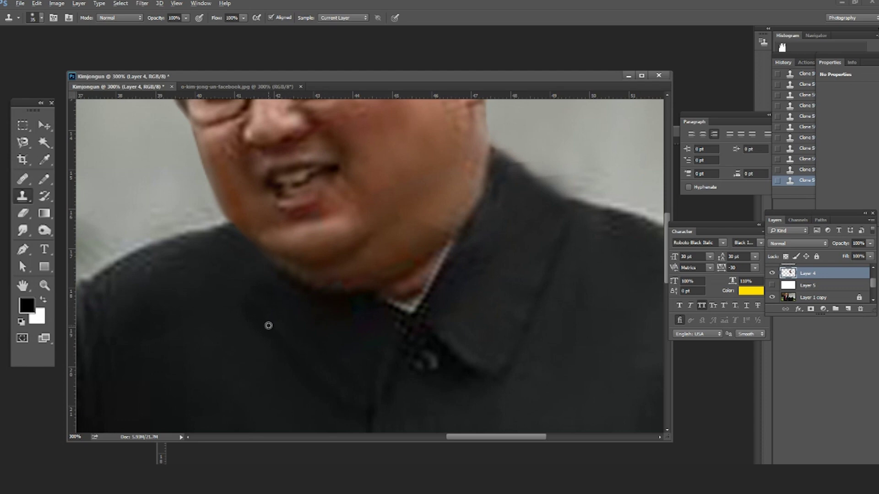
{"action": "scroll", "coordinate": [389, 366], "scroll_direction": "down", "scroll_amount": 3}
{"action": "scroll", "coordinate": [389, 320], "scroll_direction": "up", "scroll_amount": 2}
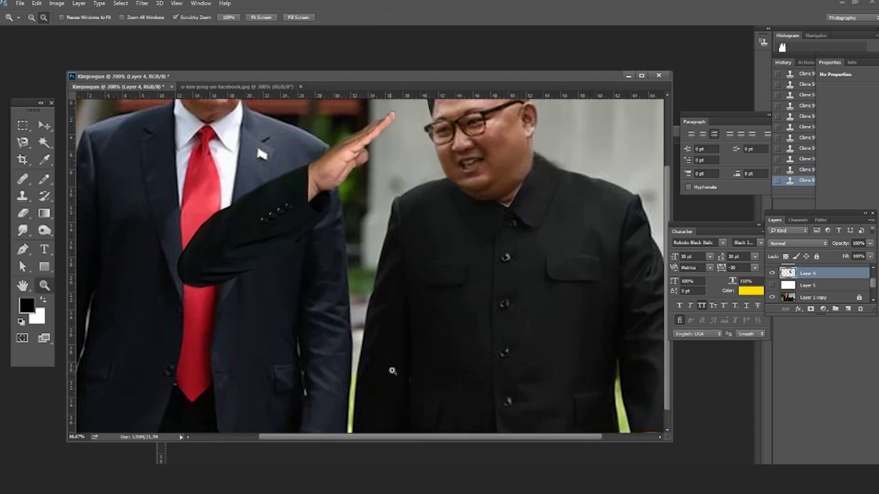
{"action": "key", "text": "v"}
{"action": "scroll", "coordinate": [392, 143], "scroll_direction": "up", "scroll_amount": 1}
{"action": "left_click", "coordinate": [393, 143]}
{"action": "key", "text": "s"}
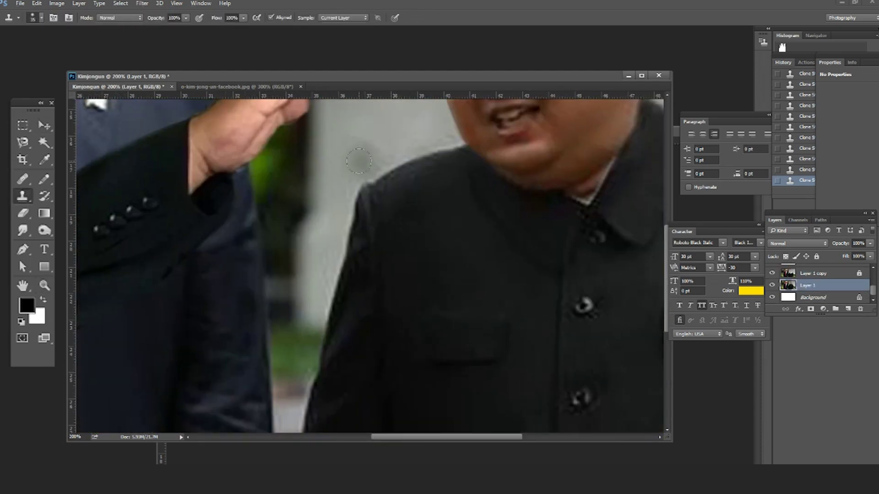
{"action": "key", "text": "ctrl+alt+z"}
{"action": "key", "text": "ctrl+alt+z"}
Erase a spot beside Kim's jaw.
{"action": "key", "text": "v"}
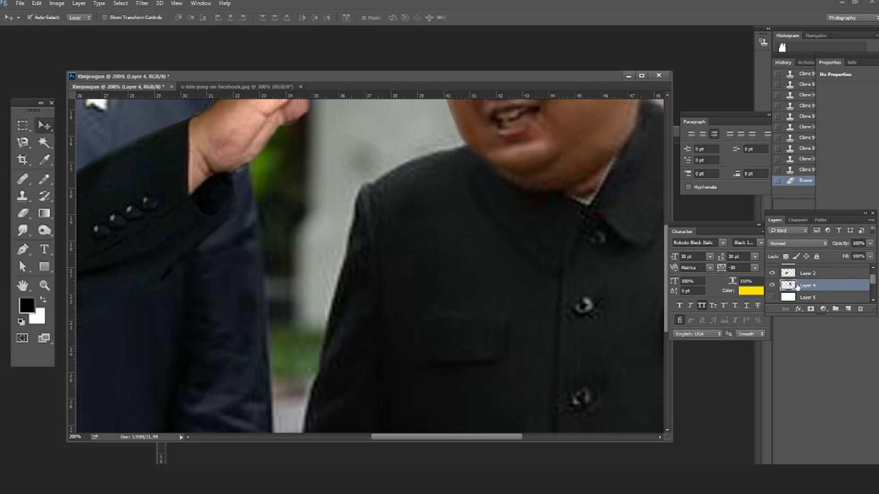
{"action": "key", "text": "e"}
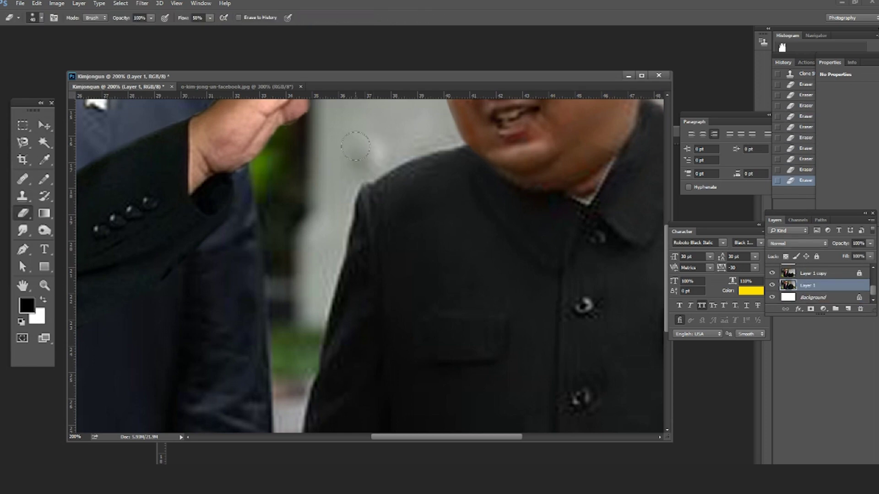
{"action": "left_click", "coordinate": [355, 146]}
{"action": "scroll", "coordinate": [798, 282], "scroll_direction": "up", "scroll_amount": 2}
On Layer 4, clone over the dark blotch beside Kim's cheek.
{"action": "key", "text": "s"}
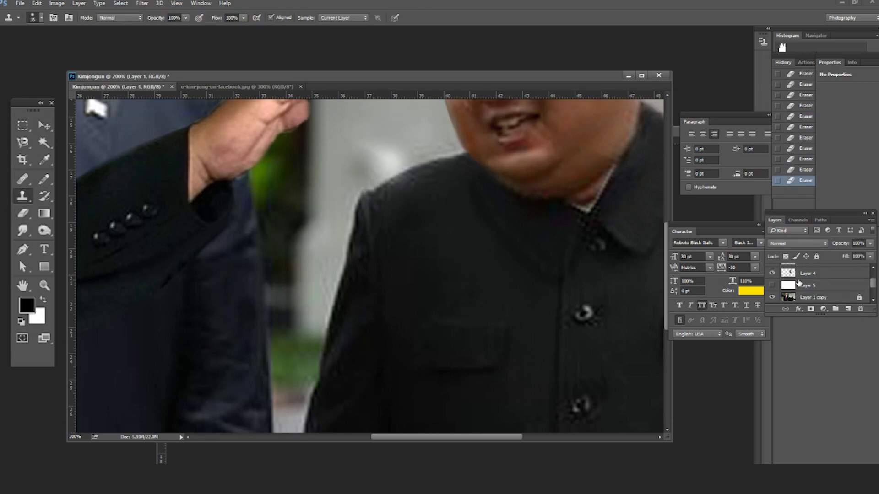
{"action": "left_click", "coordinate": [808, 273]}
{"action": "left_click", "coordinate": [376, 161]}
{"action": "scroll", "coordinate": [380, 169], "scroll_direction": "up", "scroll_amount": 4}
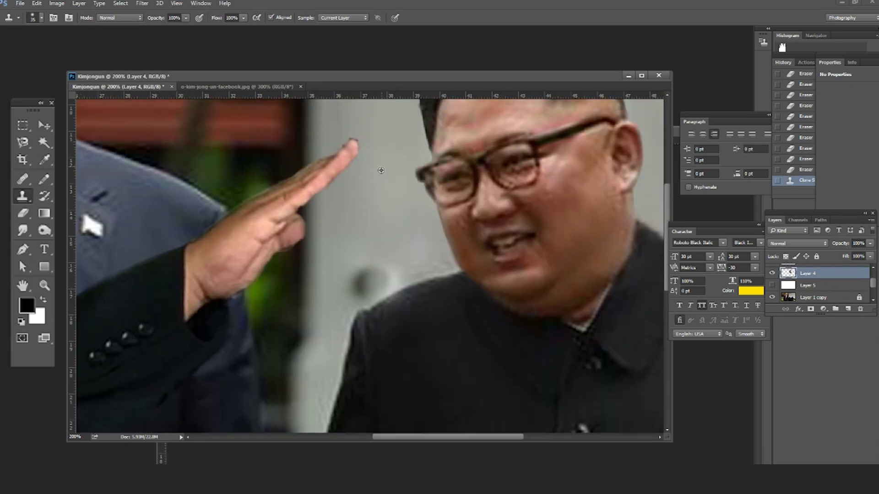
{"action": "left_click", "coordinate": [363, 278]}
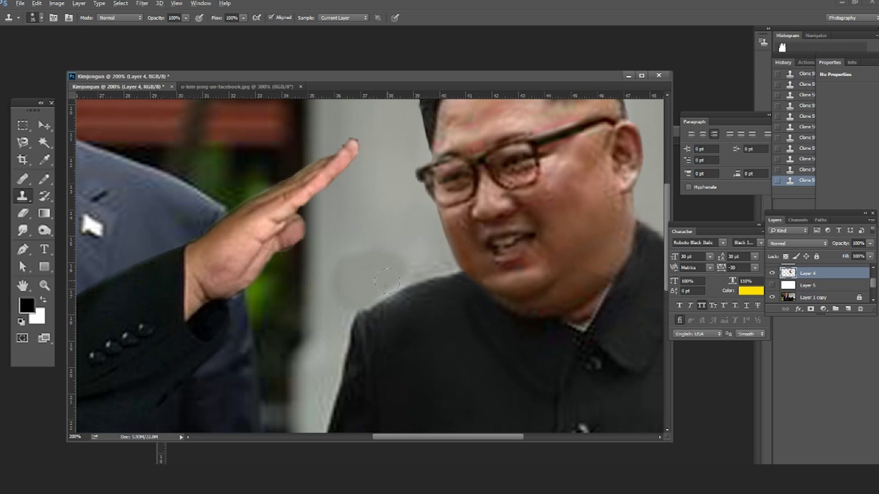
Erase the leftover edges beside Kim's jaw.
{"action": "key", "text": "e"}
{"action": "left_click", "coordinate": [384, 254]}
{"action": "left_click", "coordinate": [380, 256]}
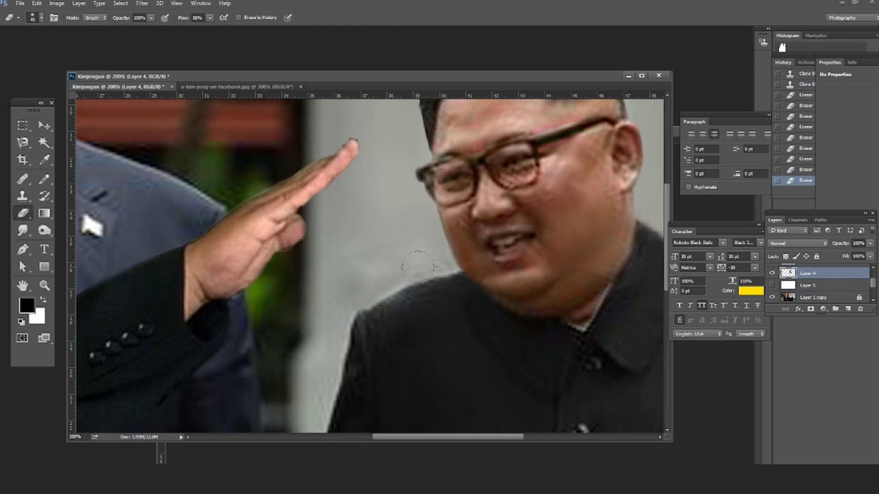
Zoom out and drag the saluting hand down onto Kim's face.
{"action": "key", "text": "v"}
{"action": "key", "text": "ctrl+0"}
{"action": "key", "text": "ctrl+1"}
{"action": "left_click_drag", "start_coordinate": [295, 206], "coordinate": [337, 208]}
At 66.7% zoom, rotate Layer 4 by about -1.2 degrees.
{"action": "key", "text": "ctrl+minus"}
{"action": "key", "text": "ctrl+minus"}
{"action": "key", "text": "ctrl+plus"}
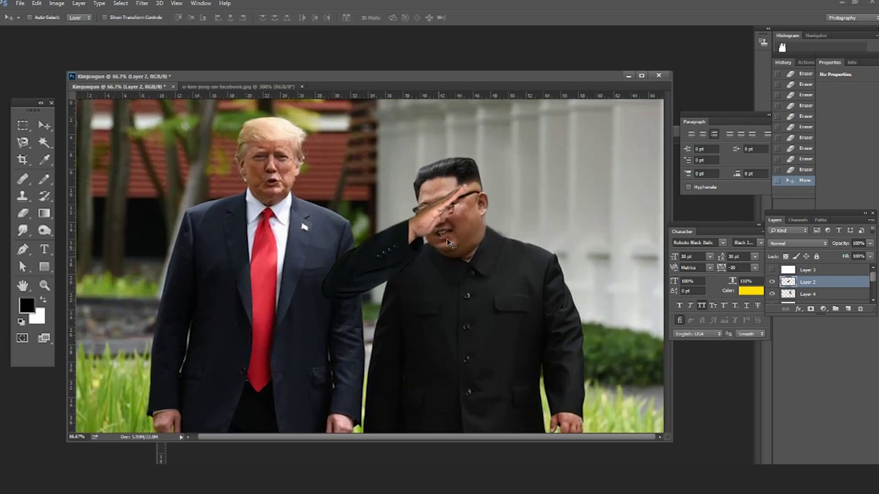
{"action": "key", "text": "alt+bracketleft"}
{"action": "key", "text": "ctrl+t"}
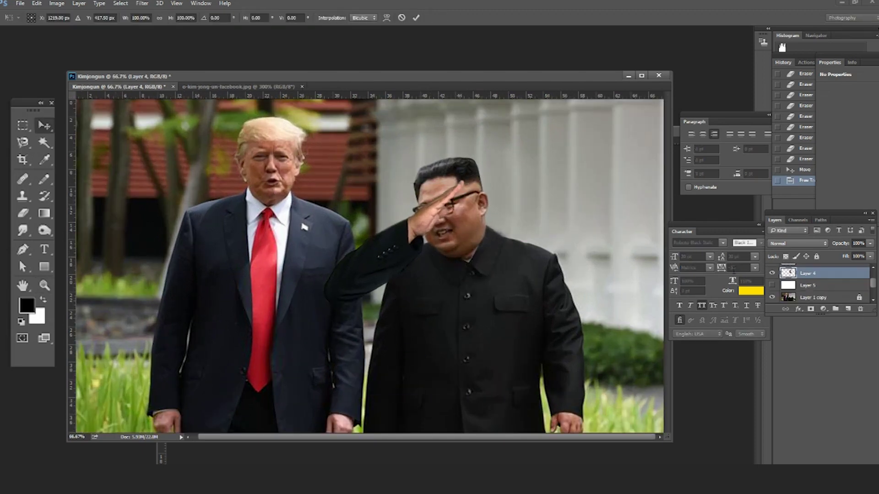
{"action": "left_click_drag", "start_coordinate": [628, 408], "coordinate": [626, 412]}
{"action": "key", "text": "Return"}
Zoom in on Kim's collar and erase the stray edges beside his neck.
{"action": "key", "text": "z"}
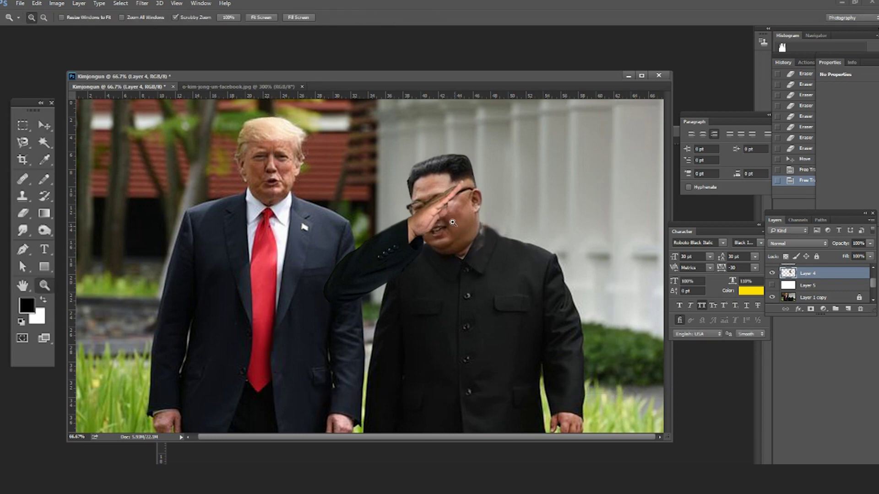
{"action": "left_click", "coordinate": [537, 320]}
{"action": "key", "text": "e"}
{"action": "left_click_drag", "start_coordinate": [440, 252], "coordinate": [450, 291]}
{"action": "key", "text": "s"}
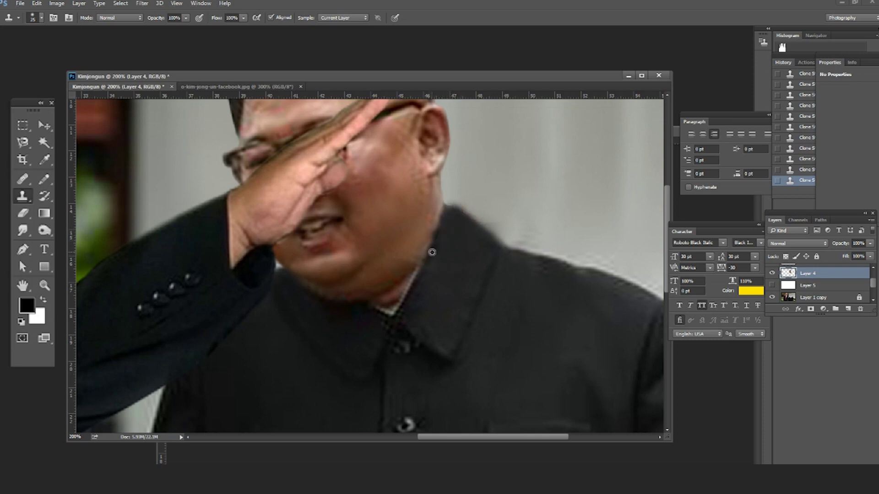
{"action": "key", "text": "e"}
{"action": "left_click", "coordinate": [486, 211]}
{"action": "left_click", "coordinate": [483, 209]}
Erase the shoulder edge and clone texture over the shoulder seam.
{"action": "left_click", "coordinate": [467, 193]}
{"action": "key", "text": "s"}
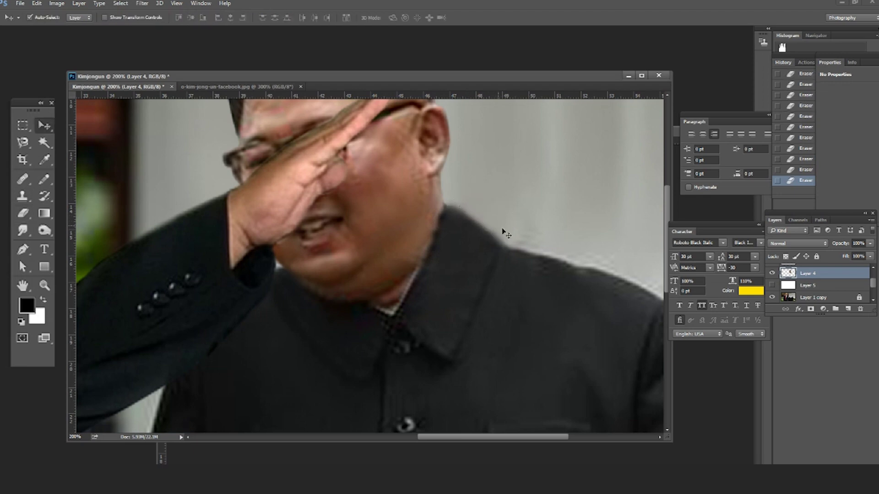
{"action": "key", "text": "ctrl+minus"}
{"action": "left_click", "coordinate": [541, 251]}
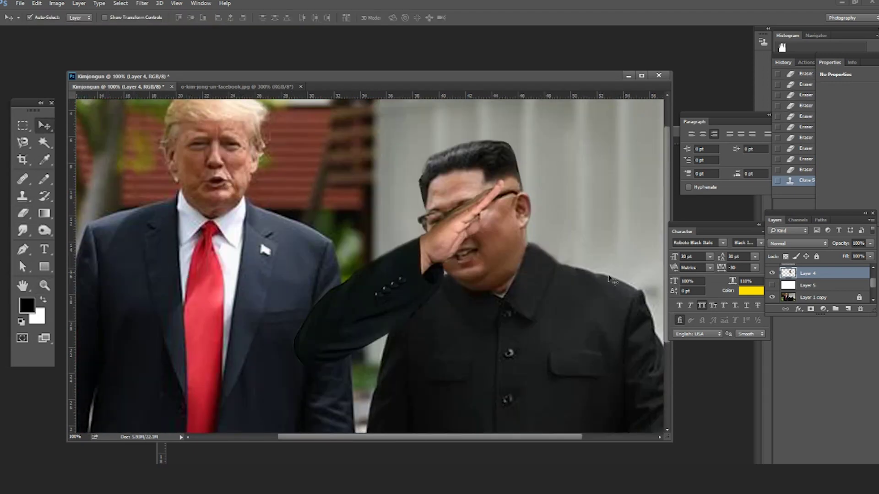
{"action": "left_click", "coordinate": [531, 242]}
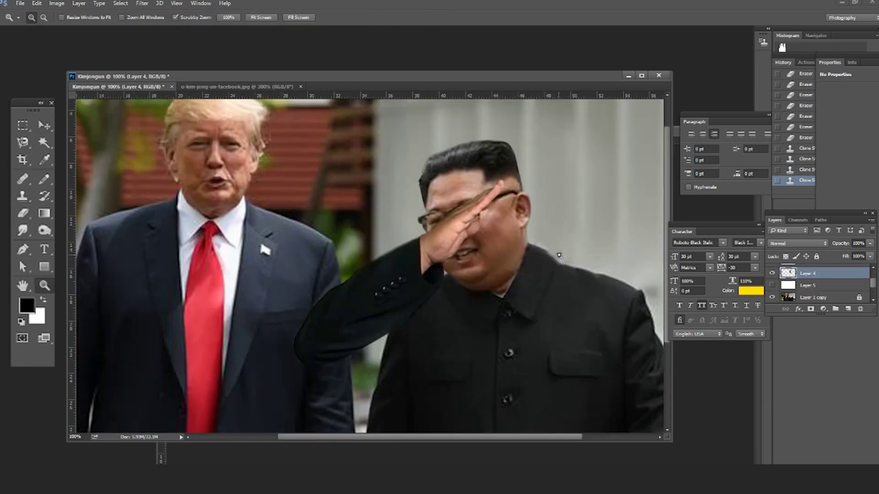
{"action": "key", "text": "ctrl+plus"}
Rotate Layer 4 very slightly and nudge it left.
{"action": "key", "text": "alt+bracketright"}
{"action": "key", "text": "alt+bracketright"}
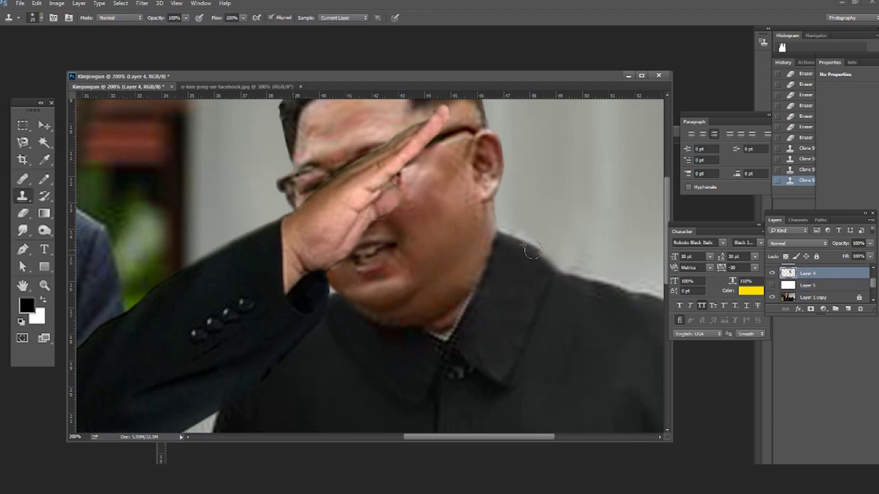
{"action": "key", "text": "e"}
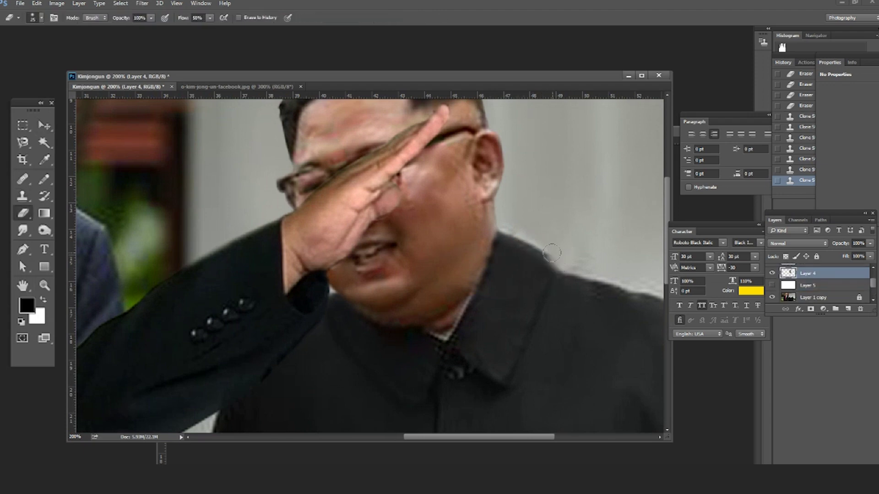
{"action": "left_click_drag", "start_coordinate": [549, 269], "coordinate": [439, 228]}
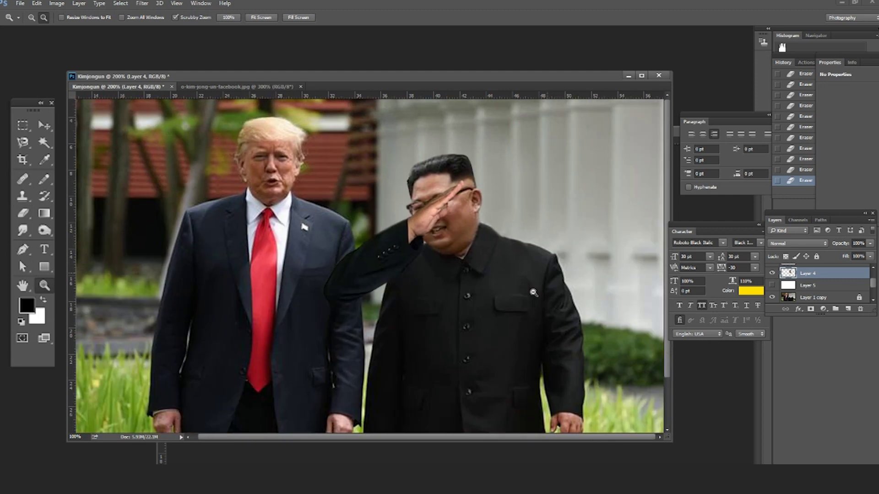
{"action": "key", "text": "ctrl+0"}
{"action": "key", "text": "ctrl+t"}
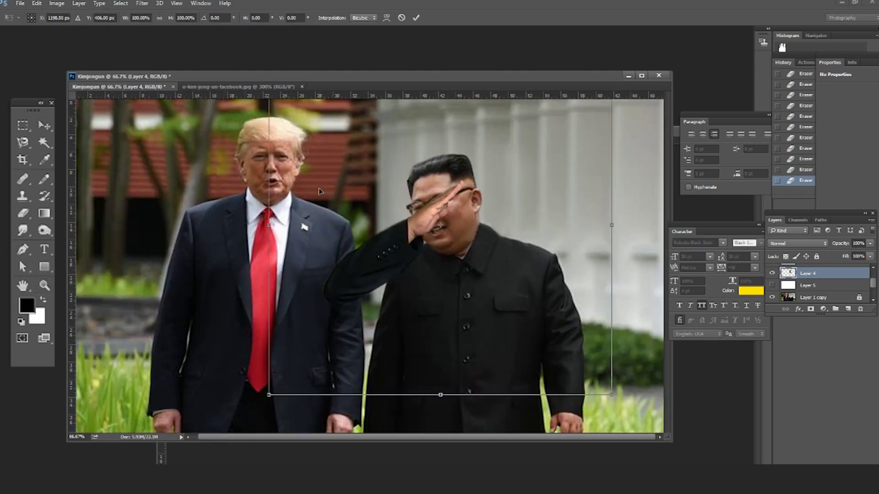
{"action": "key", "text": "ctrl+minus"}
{"action": "left_click_drag", "start_coordinate": [293, 108], "coordinate": [295, 111]}
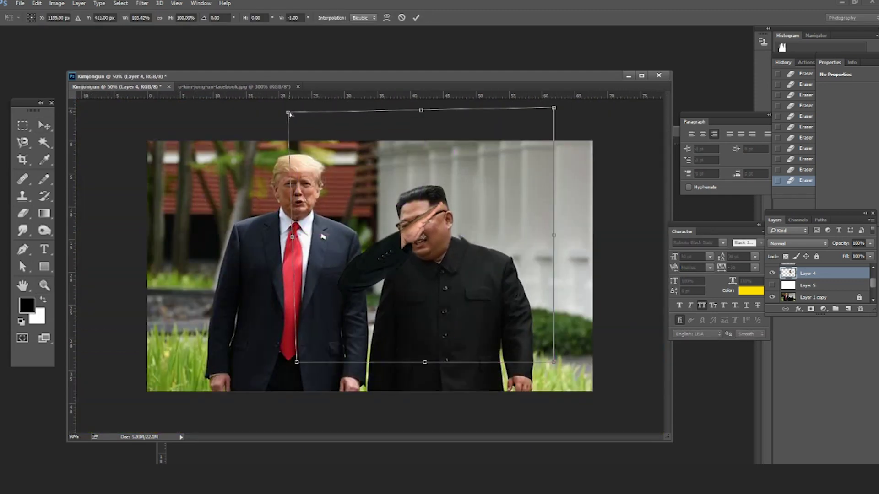
{"action": "key", "text": "Return"}
{"action": "key", "text": "v"}
{"action": "key", "text": "Left"}
{"action": "key", "text": "Left"}
{"action": "key", "text": "Left"}
{"action": "key", "text": "Left"}
{"action": "key", "text": "Left"}
{"action": "key", "text": "Left"}
{"action": "key", "text": "ctrl+plus"}
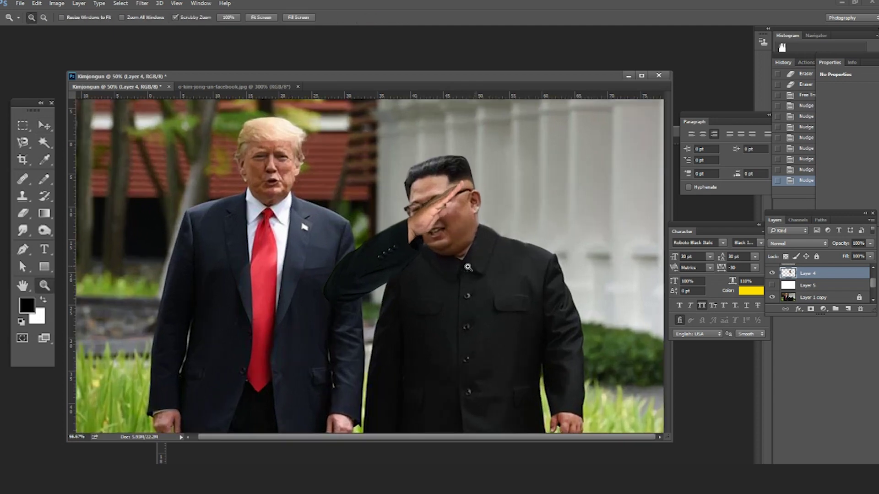
Move the saluting hand up to Kim's brow and rotate the arm about -1.5 degrees.
{"action": "left_click_drag", "start_coordinate": [389, 257], "coordinate": [379, 268]}
{"action": "key", "text": "ctrl+t"}
{"action": "left_click_drag", "start_coordinate": [464, 196], "coordinate": [473, 170]}
{"action": "key", "text": "Return"}
Zoom to 66.7% and place the first Pen path point beside Kim's jacket.
{"action": "key", "text": "z"}
{"action": "left_click", "coordinate": [366, 361]}
{"action": "left_click", "coordinate": [391, 328], "text": "alt"}
{"action": "key", "text": "p"}
{"action": "left_click", "coordinate": [407, 328]}
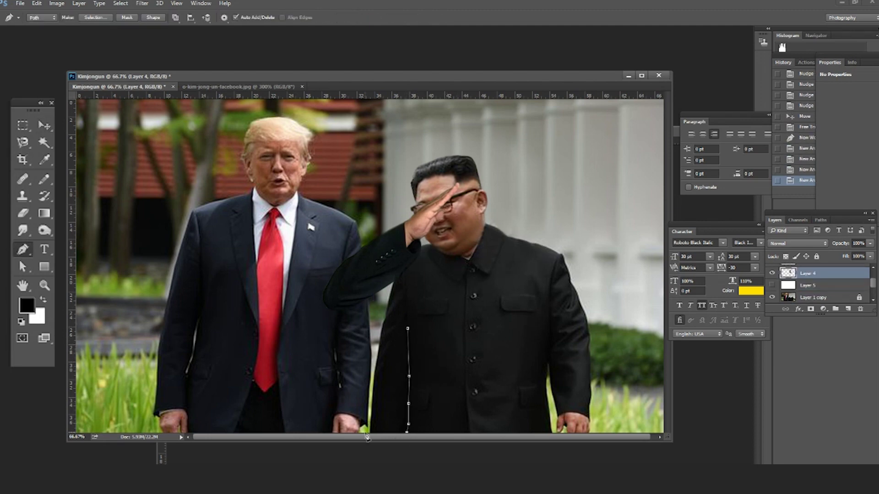
Close the jacket-edge path and turn it into a selection.
{"action": "left_click", "coordinate": [407, 328]}
{"action": "key", "text": "ctrl+Return"}
{"action": "key", "text": "ctrl+t"}
{"action": "left_click_drag", "start_coordinate": [410, 304], "coordinate": [338, 347]}
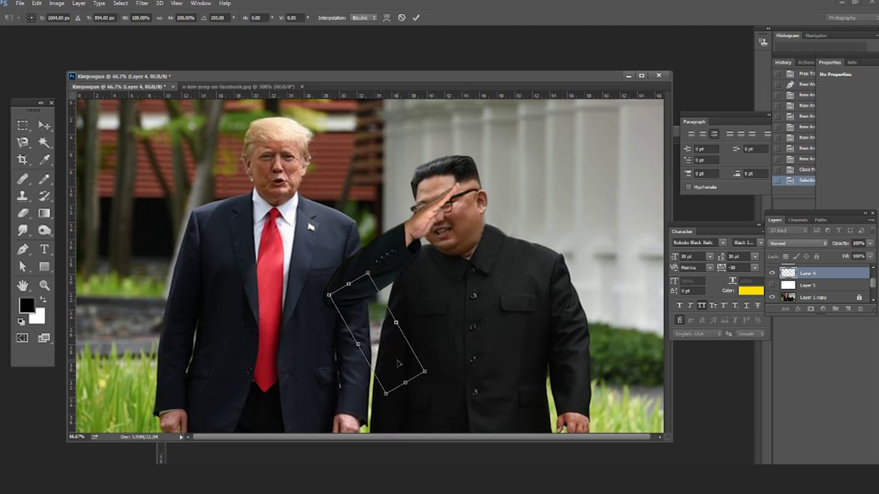
{"action": "key", "text": "Escape"}
{"action": "scroll", "coordinate": [806, 297], "scroll_direction": "down", "scroll_amount": 1}
On Layer 1, trial-transform and copy the sleeve piece, undoing the misplaced move.
{"action": "left_click", "coordinate": [806, 297]}
{"action": "key", "text": "ctrl+t"}
{"action": "left_click_drag", "start_coordinate": [411, 312], "coordinate": [339, 347]}
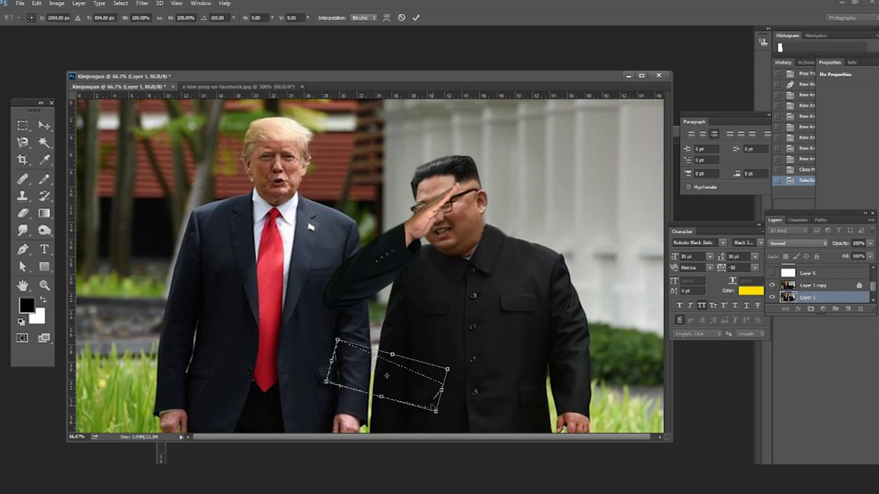
{"action": "key", "text": "Escape"}
{"action": "key", "text": "ctrl+j"}
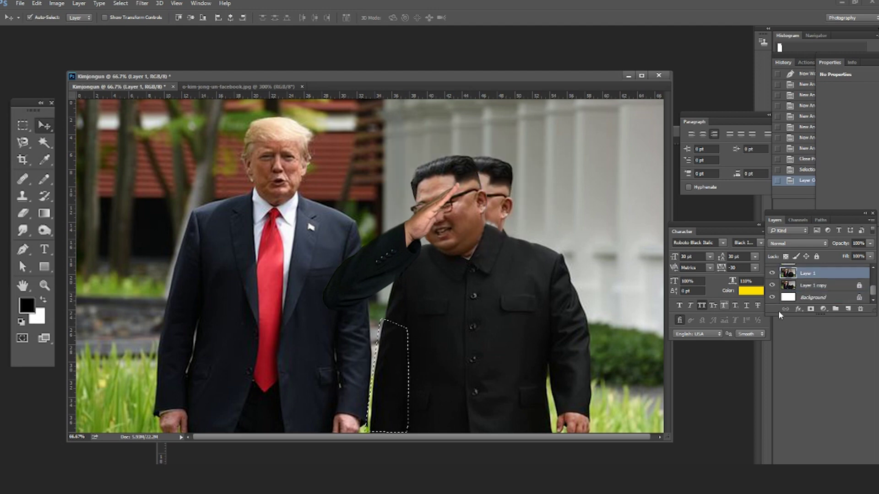
{"action": "left_click_drag", "start_coordinate": [396, 359], "coordinate": [366, 311]}
{"action": "key", "text": "ctrl+t"}
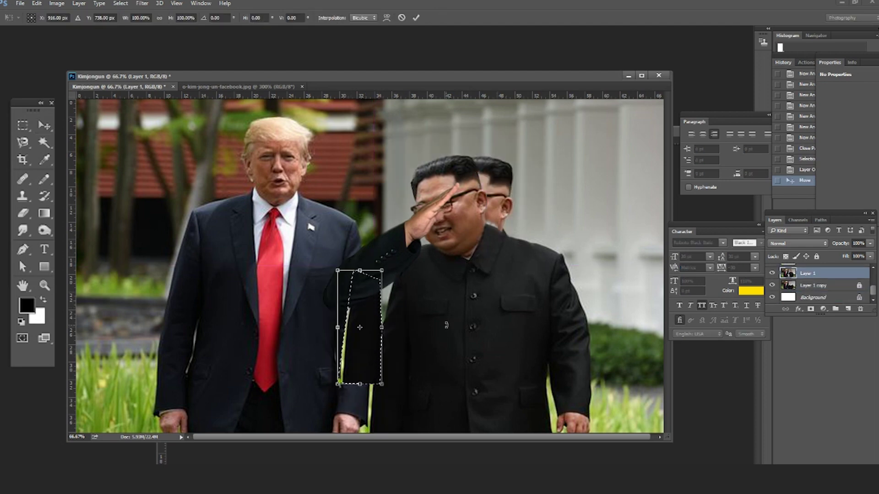
{"action": "key", "text": "Escape"}
{"action": "key", "text": "ctrl+z"}
Copy the sleeve piece to a new layer, rotate it about 100 degrees and shrink it onto Kim's arm.
{"action": "key", "text": "ctrl+j"}
{"action": "key", "text": "ctrl+t"}
{"action": "left_click_drag", "start_coordinate": [448, 300], "coordinate": [463, 371]}
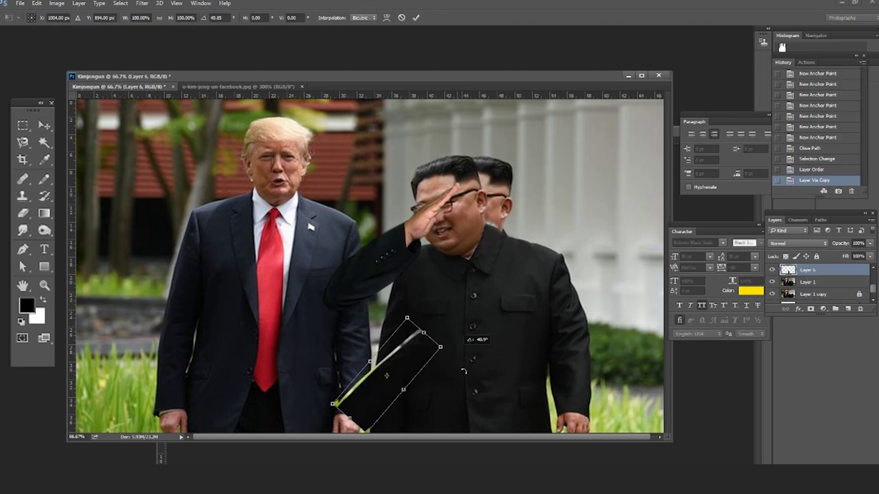
{"action": "left_click_drag", "start_coordinate": [387, 376], "coordinate": [383, 319]}
{"action": "left_click_drag", "start_coordinate": [442, 321], "coordinate": [439, 296]}
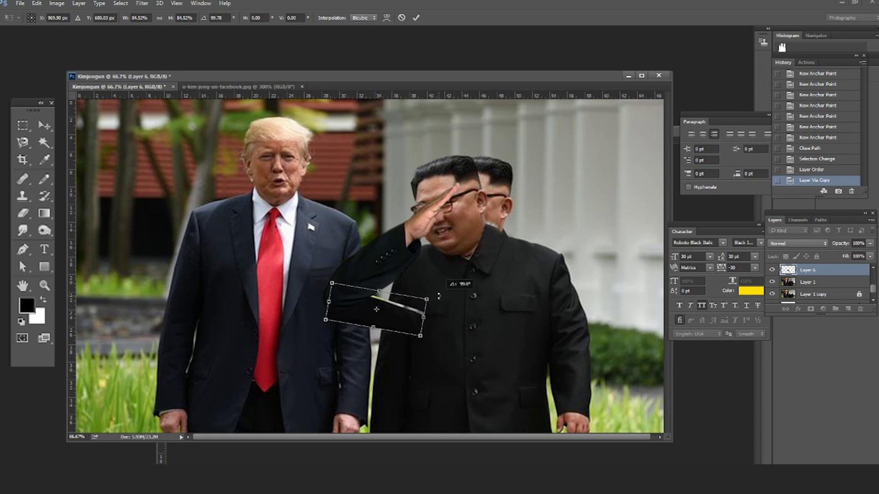
{"action": "key", "text": "Return"}
Erase the bright highlight along the sleeve piece.
{"action": "key", "text": "e"}
{"action": "key", "text": "ctrl+plus"}
{"action": "key", "text": "ctrl+plus"}
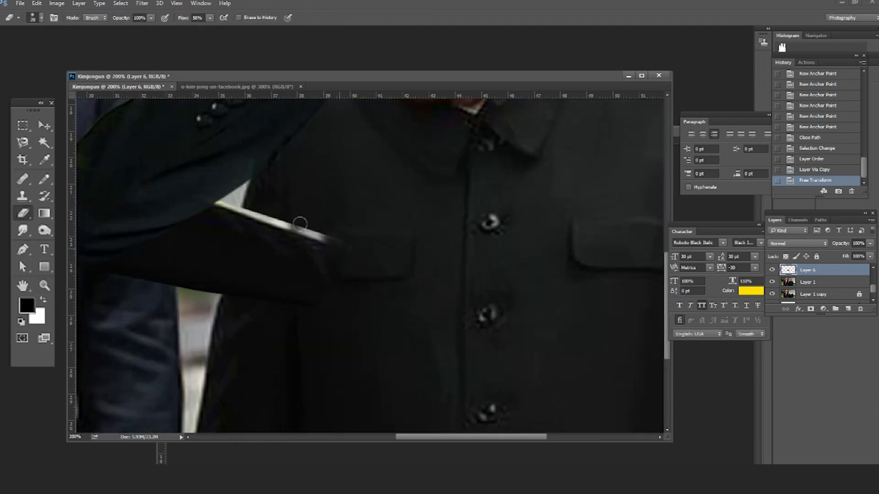
{"action": "left_click_drag", "start_coordinate": [299, 224], "coordinate": [253, 215]}
{"action": "key", "text": "z"}
{"action": "left_click", "coordinate": [371, 354], "text": "alt"}
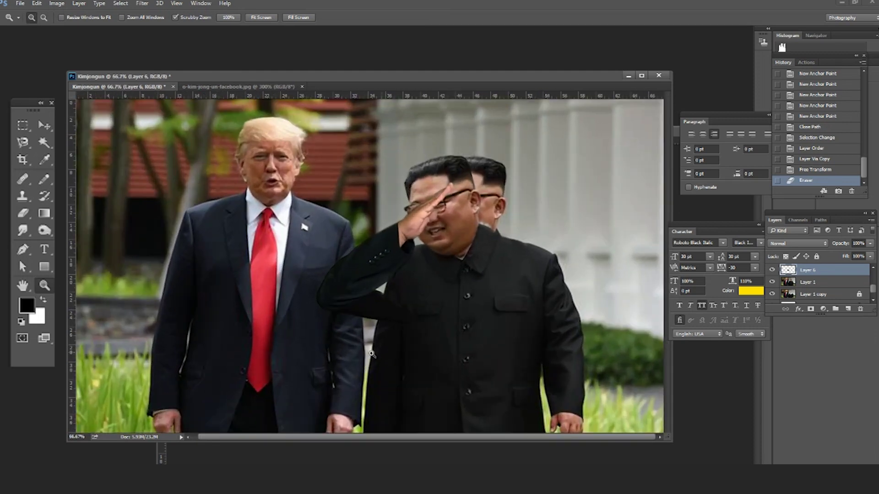
Merge Layer 1 and Layer 1 copy into a single layer.
{"action": "key", "text": "s"}
{"action": "left_click", "coordinate": [808, 282]}
{"action": "left_click", "coordinate": [812, 294], "text": "shift"}
{"action": "right_click", "coordinate": [808, 288]}
{"action": "left_click", "coordinate": [723, 333]}
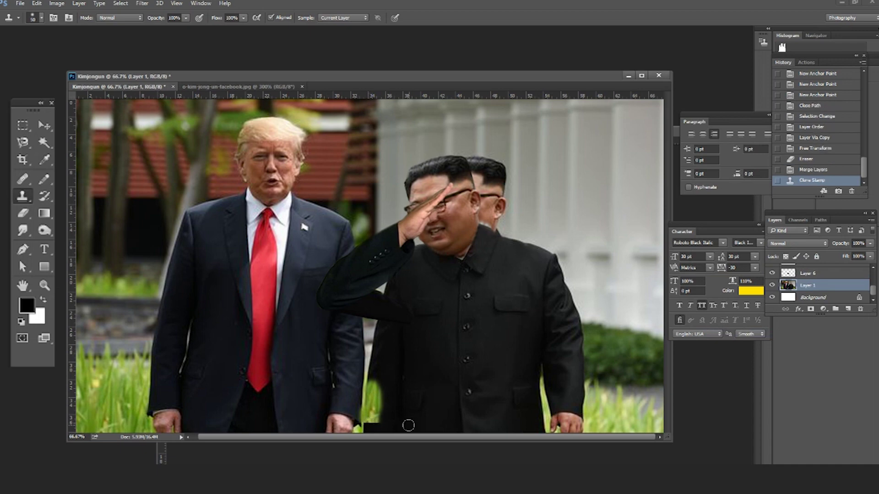
Clone grass over the dark gap beside the lower edge of Kim's jacket.
{"action": "left_click_drag", "start_coordinate": [370, 429], "coordinate": [367, 427]}
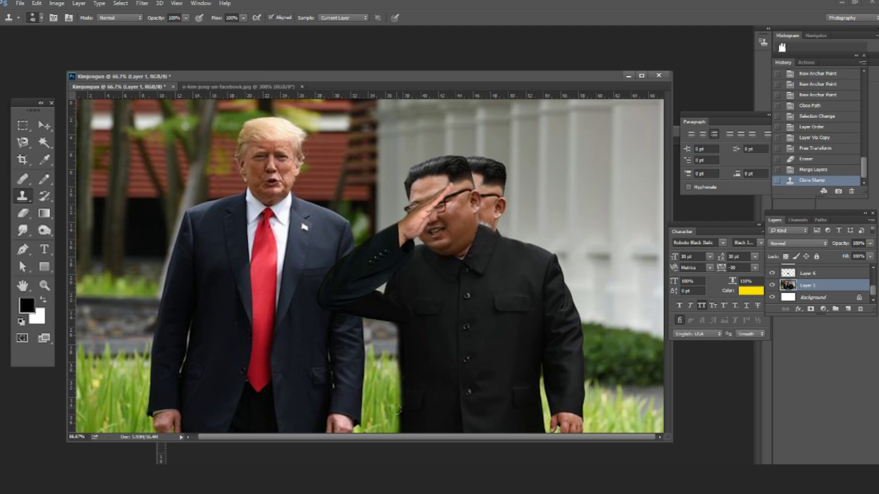
{"action": "left_click_drag", "start_coordinate": [397, 408], "coordinate": [373, 355]}
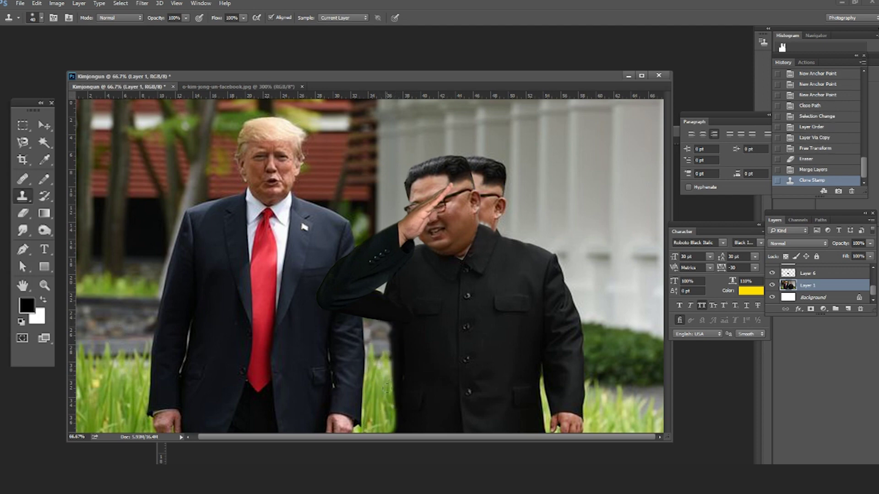
{"action": "left_click", "coordinate": [390, 405]}
{"action": "key", "text": "z"}
{"action": "left_click", "coordinate": [472, 330], "text": "alt"}
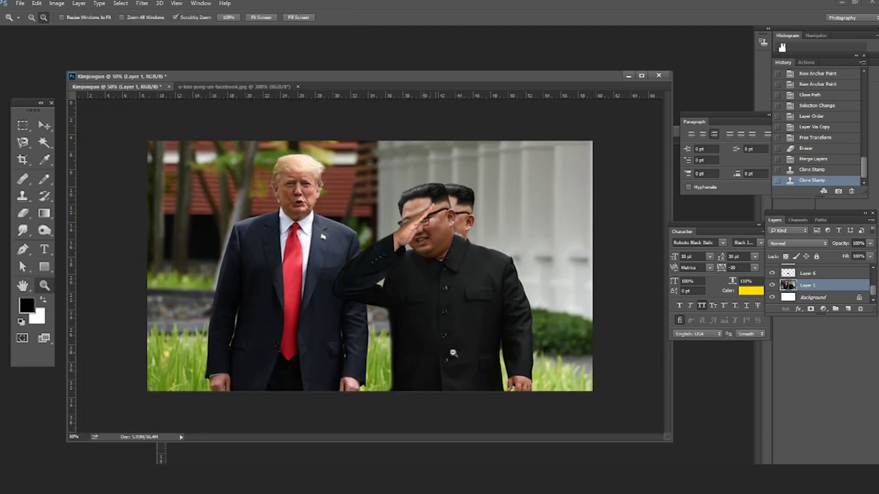
On a new layer, clone a jacket fabric patch, then flip and tilt it to fit the jacket edge.
{"action": "key", "text": "s"}
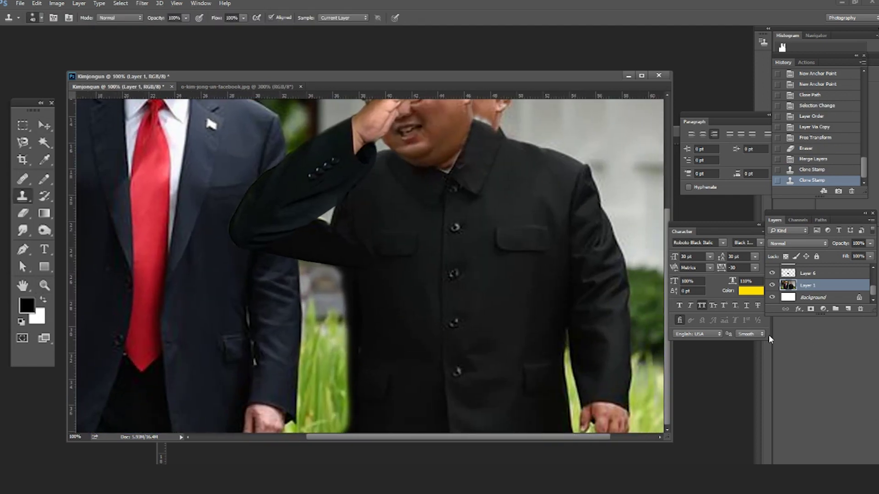
{"action": "key", "text": "ctrl+shift+alt+n"}
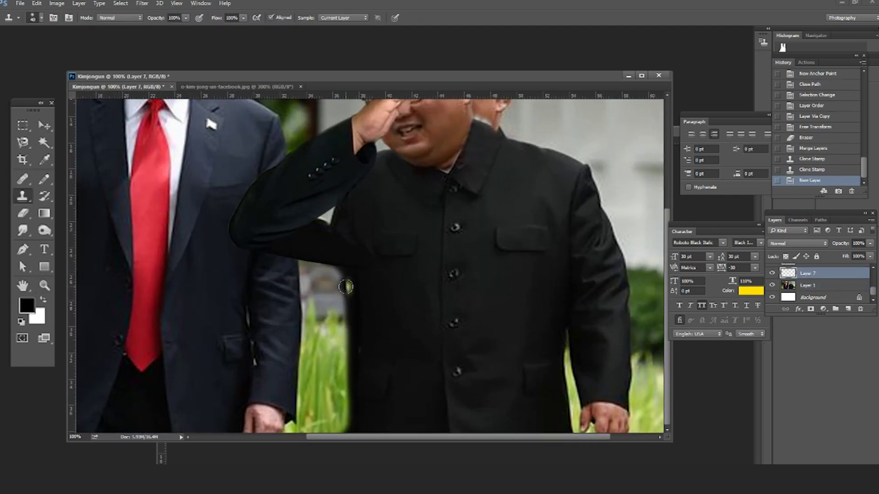
{"action": "left_click_drag", "start_coordinate": [346, 287], "coordinate": [339, 352]}
{"action": "key", "text": "ctrl+t"}
{"action": "mouse_move", "coordinate": [369, 311]}
{"action": "left_mouse_down"}
{"action": "mouse_move", "coordinate": [364, 344]}
{"action": "mouse_move", "coordinate": [386, 333]}
{"action": "left_mouse_up"}
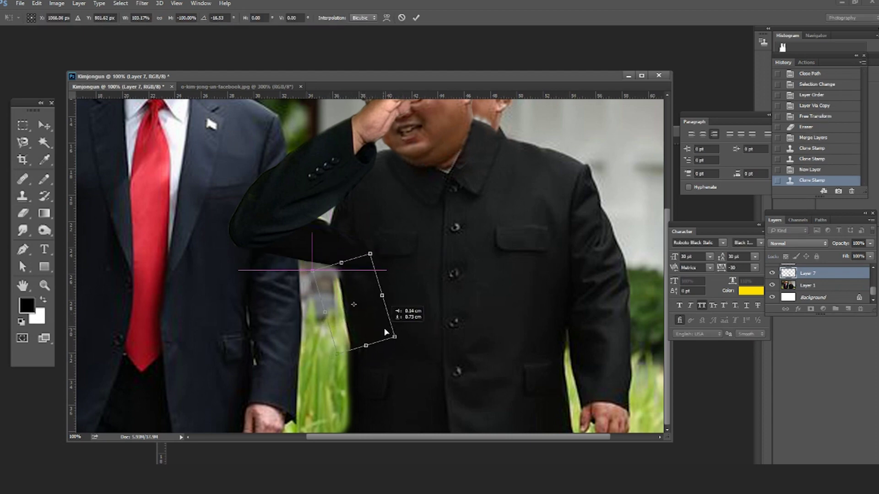
{"action": "key", "text": "Return"}
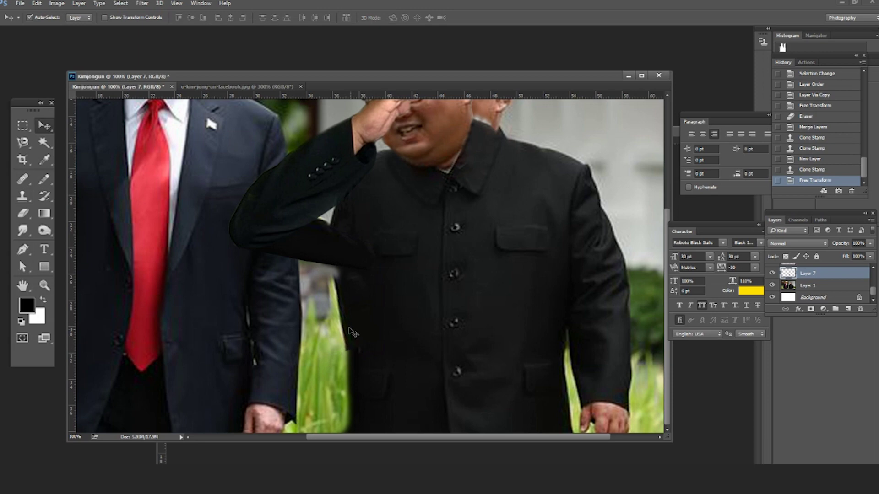
Clone the jacket edge further down along Kim's side.
{"action": "key", "text": "s"}
{"action": "left_click_drag", "start_coordinate": [345, 332], "coordinate": [352, 401]}
{"action": "left_click", "coordinate": [350, 366]}
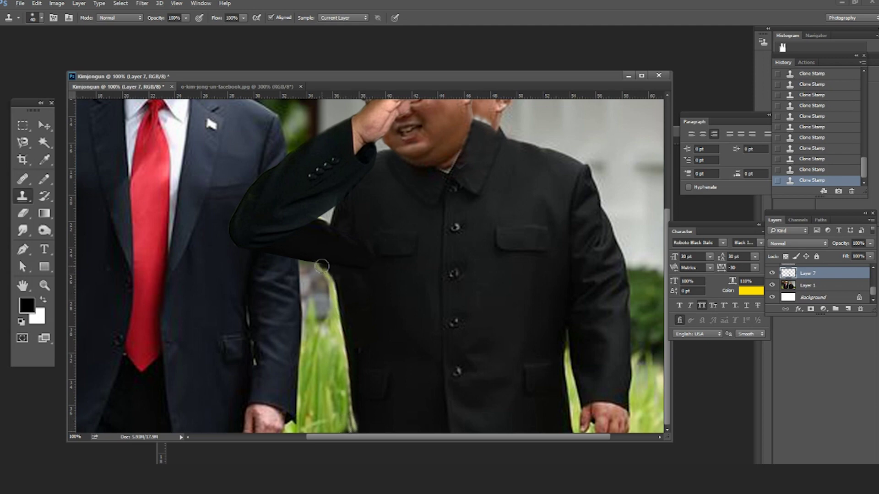
{"action": "key", "text": "e"}
{"action": "key", "text": "ctrl+0"}
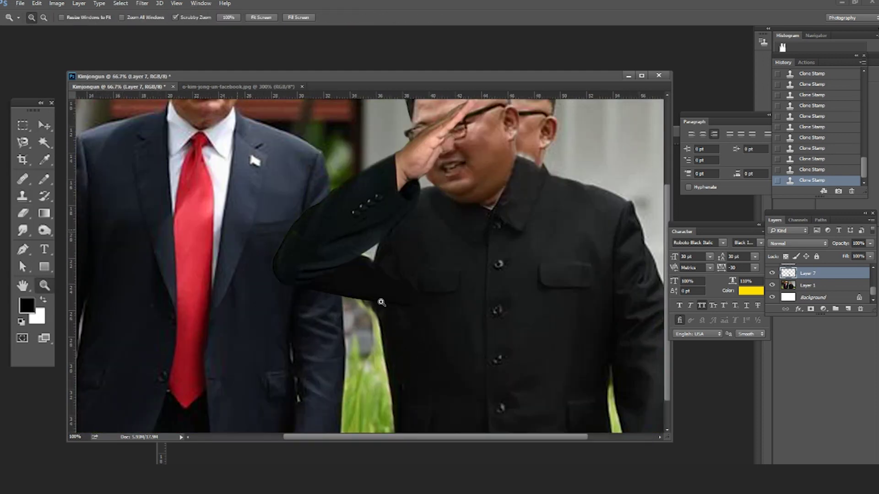
On Layer 6, clone dark jacket fabric over the white and green patch.
{"action": "scroll", "coordinate": [390, 313], "scroll_direction": "up", "scroll_amount": 3}
{"action": "left_click", "coordinate": [390, 313], "text": "ctrl"}
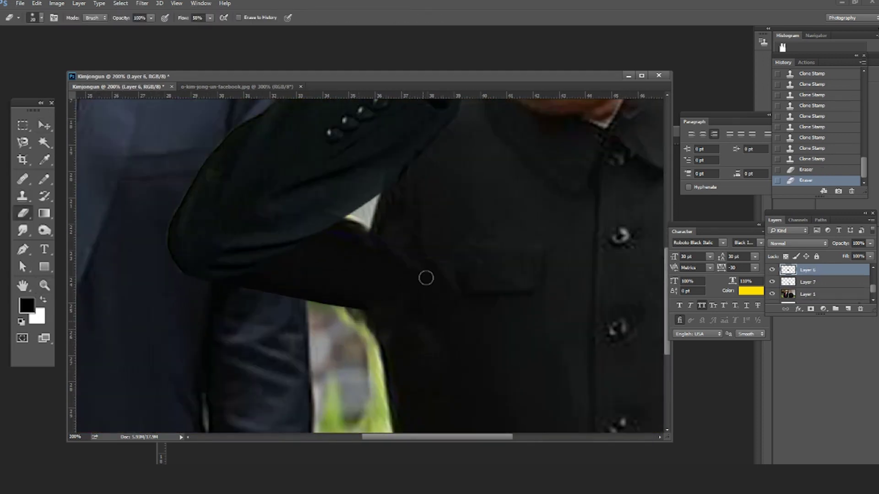
{"action": "key", "text": "s"}
{"action": "left_click", "coordinate": [350, 229], "text": "alt"}
{"action": "mouse_move", "coordinate": [384, 204]}
{"action": "left_mouse_down"}
{"action": "mouse_move", "coordinate": [362, 206]}
{"action": "mouse_move", "coordinate": [349, 284]}
{"action": "mouse_move", "coordinate": [363, 317]}
{"action": "mouse_move", "coordinate": [305, 297]}
{"action": "mouse_move", "coordinate": [307, 310]}
{"action": "mouse_move", "coordinate": [349, 335]}
{"action": "mouse_move", "coordinate": [356, 326]}
{"action": "mouse_move", "coordinate": [395, 355]}
{"action": "left_mouse_up"}
{"action": "key", "text": "z"}
{"action": "left_click", "coordinate": [367, 300], "text": "alt"}
{"action": "left_click", "coordinate": [366, 301]}
Touch up the sleeve edge and erase excess sleeve overlapping the jacket.
{"action": "key", "text": "e"}
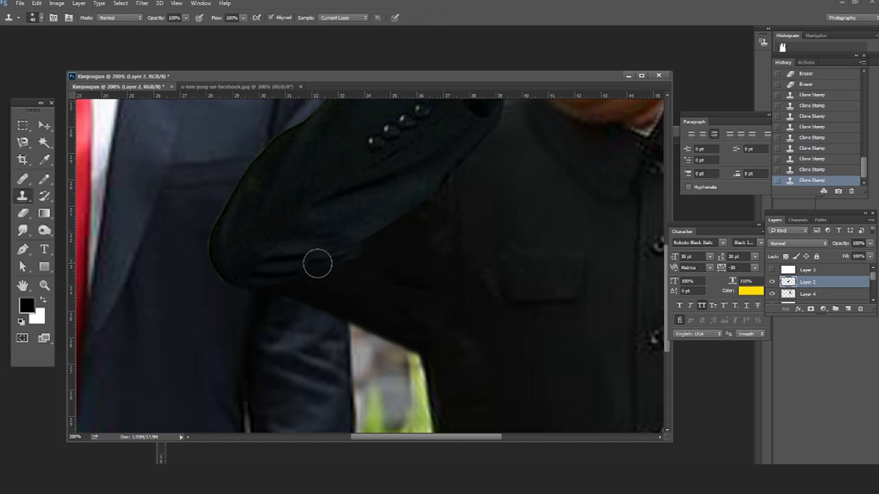
{"action": "left_click_drag", "start_coordinate": [317, 263], "coordinate": [292, 285]}
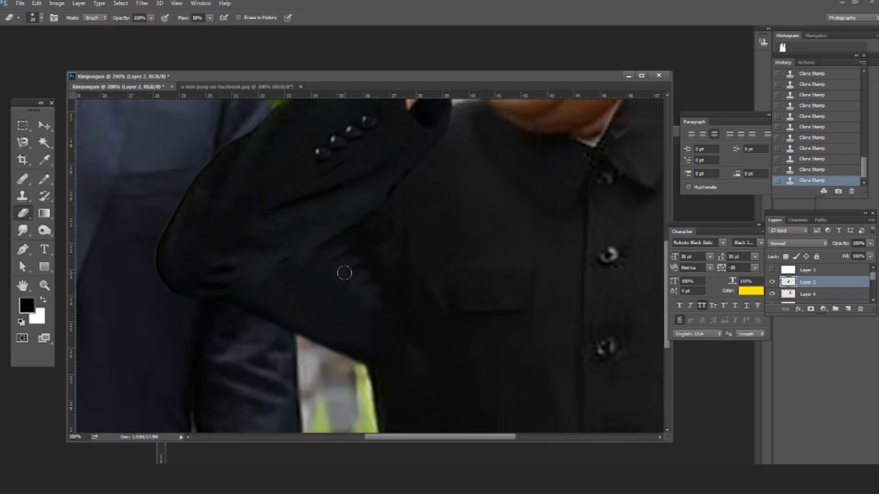
{"action": "key", "text": "bracketright"}
{"action": "key", "text": "bracketright"}
{"action": "key", "text": "bracketright"}
{"action": "mouse_move", "coordinate": [344, 273]}
{"action": "left_mouse_down"}
{"action": "mouse_move", "coordinate": [326, 261]}
{"action": "mouse_move", "coordinate": [306, 280]}
{"action": "mouse_move", "coordinate": [339, 285]}
{"action": "mouse_move", "coordinate": [350, 265]}
{"action": "left_mouse_up"}
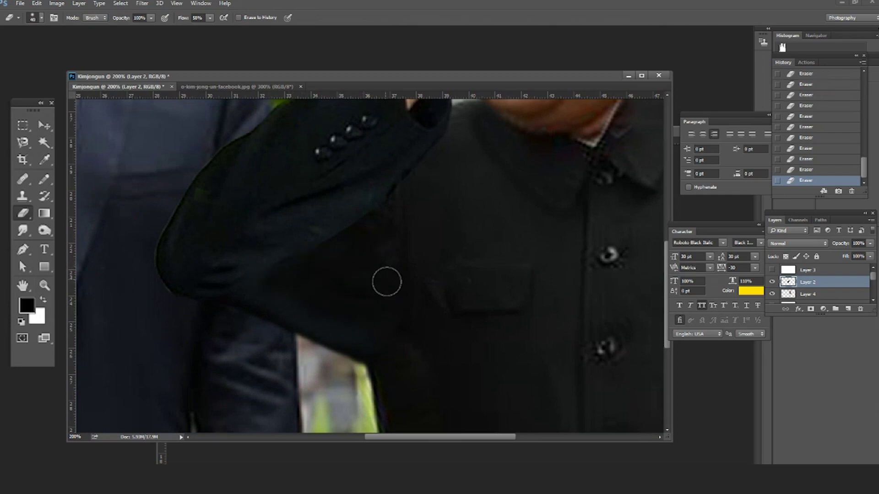
Smudge the seam between the sleeve and jacket until it blends smoothly.
{"action": "key", "text": "s"}
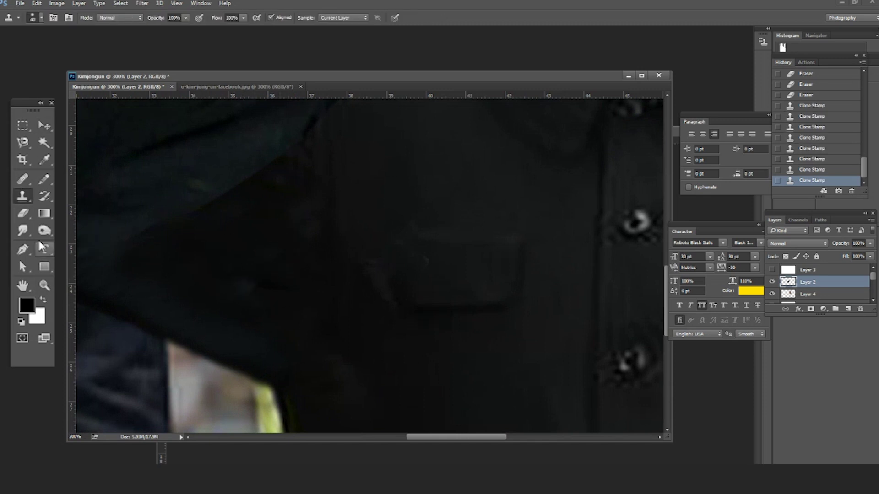
{"action": "key", "text": "r"}
{"action": "left_click_drag", "start_coordinate": [224, 281], "coordinate": [249, 292]}
{"action": "left_click_drag", "start_coordinate": [250, 291], "coordinate": [261, 278]}
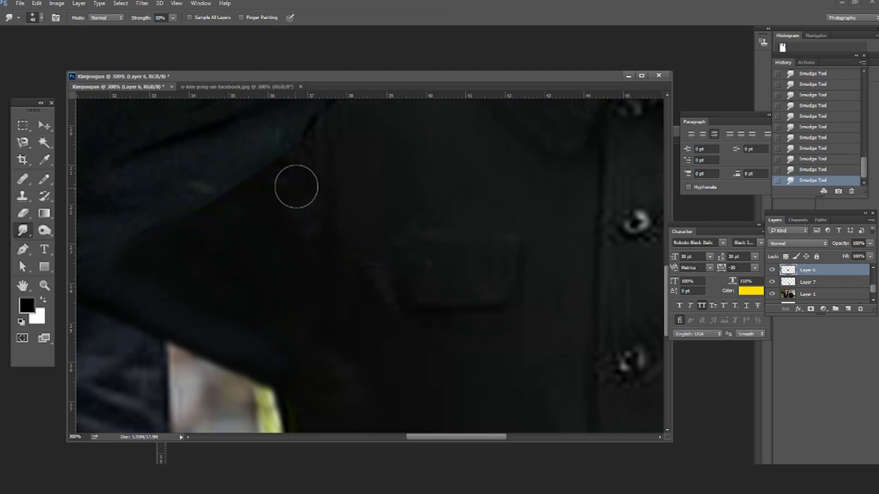
{"action": "key", "text": "z"}
{"action": "left_click", "coordinate": [303, 261], "text": "alt"}
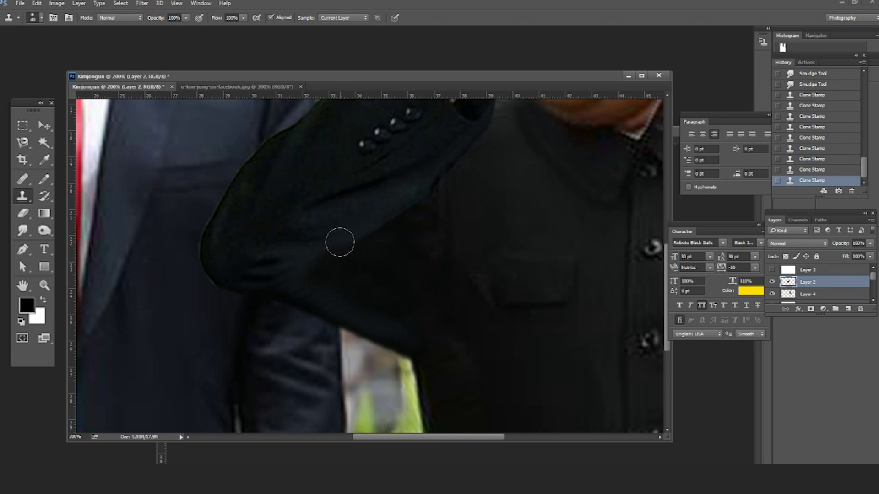
{"action": "key", "text": "v"}
{"action": "scroll", "coordinate": [428, 294], "scroll_direction": "down", "scroll_amount": 4}
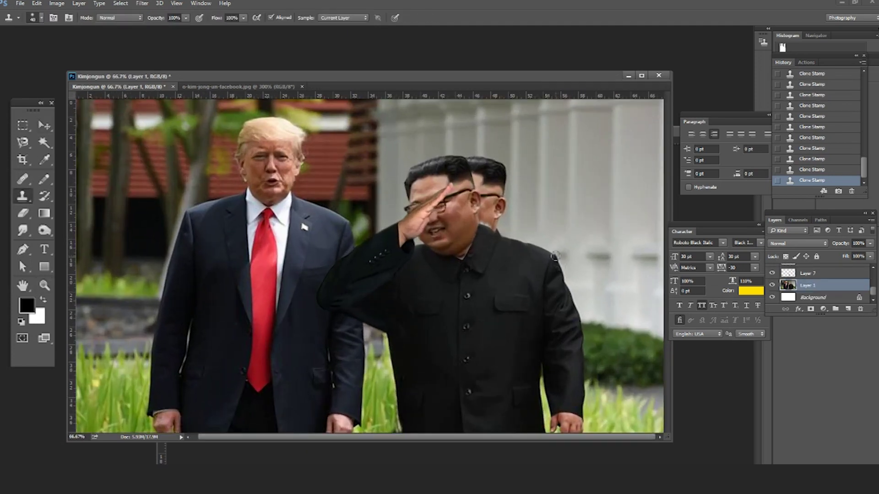
On a new layer, clone Kim's sleeve and hand and rotate it to point horizontally right.
{"action": "key", "text": "v"}
{"action": "key", "text": "ctrl+shift+alt+n"}
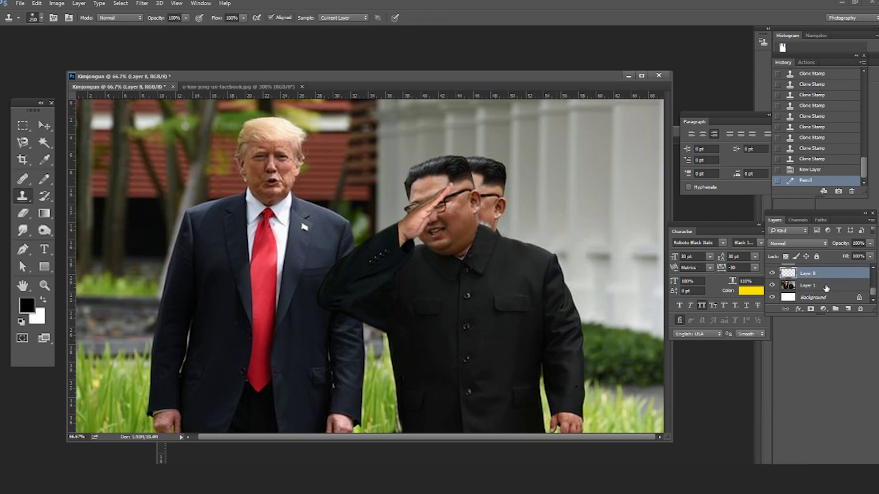
{"action": "left_click", "coordinate": [807, 273]}
{"action": "mouse_move", "coordinate": [549, 301]}
{"action": "left_mouse_down"}
{"action": "mouse_move", "coordinate": [563, 338]}
{"action": "mouse_move", "coordinate": [530, 251]}
{"action": "left_mouse_up"}
{"action": "key", "text": "ctrl+t"}
{"action": "left_click_drag", "start_coordinate": [575, 224], "coordinate": [526, 265]}
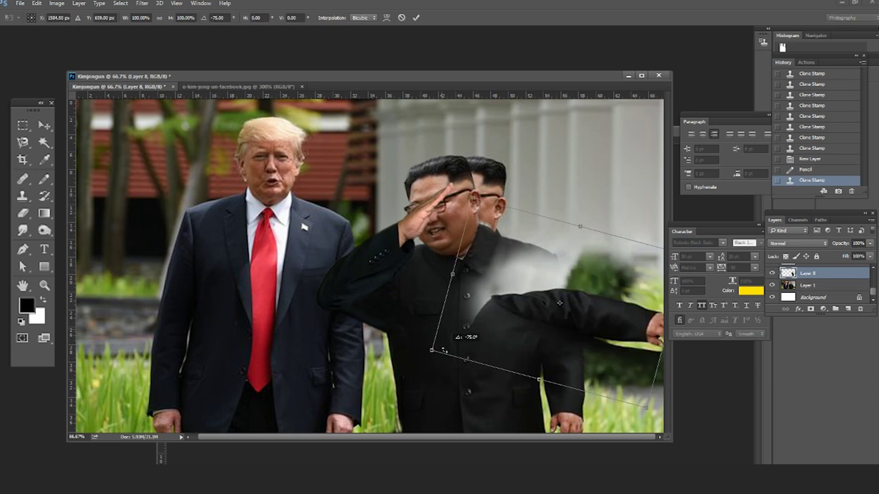
{"action": "key", "text": "Return"}
Select the Layer 1 photo layer and compare the arm edit by stepping through history.
{"action": "key", "text": "z"}
{"action": "left_click", "coordinate": [497, 242], "text": "alt"}
{"action": "key", "text": "e"}
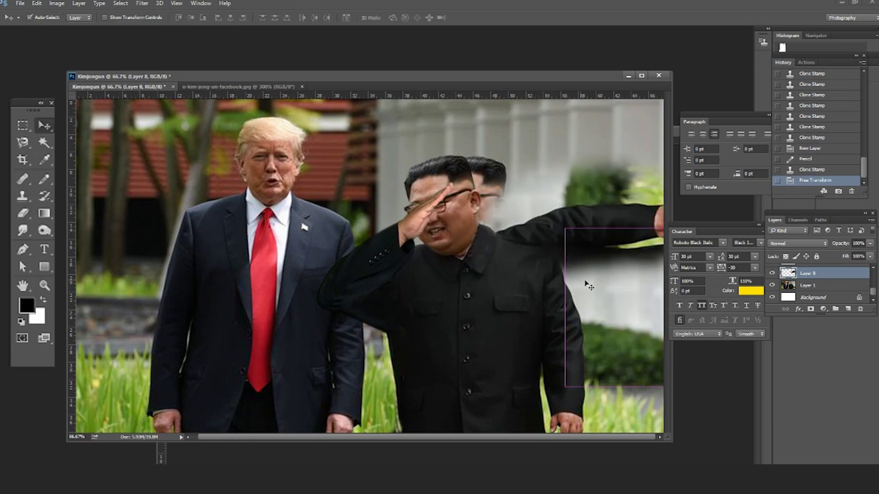
{"action": "scroll", "coordinate": [803, 286], "scroll_direction": "up", "scroll_amount": 2}
{"action": "key", "text": "v"}
{"action": "left_click", "coordinate": [494, 175]}
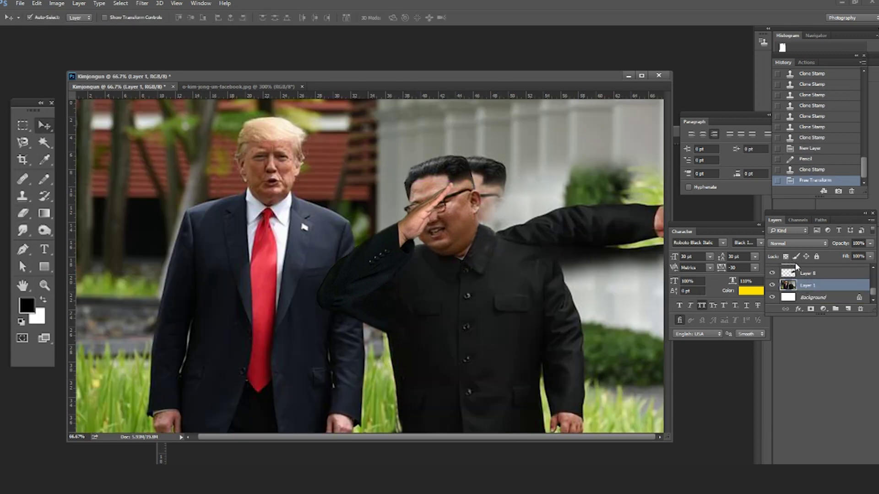
{"action": "key", "text": "ctrl+alt+z"}
{"action": "key", "text": "ctrl+alt+z"}
{"action": "key", "text": "ctrl+alt+z"}
{"action": "key", "text": "ctrl+alt+z"}
{"action": "key", "text": "ctrl+alt+z"}
{"action": "key", "text": "ctrl+alt+z"}
{"action": "key", "text": "ctrl+alt+z"}
{"action": "key", "text": "ctrl+alt+z"}
{"action": "key", "text": "ctrl+alt+z"}
{"action": "key", "text": "ctrl+alt+z"}
{"action": "key", "text": "ctrl+alt+z"}
{"action": "key", "text": "ctrl+shift+z"}
{"action": "key", "text": "ctrl+shift+z"}
{"action": "key", "text": "ctrl+shift+z"}
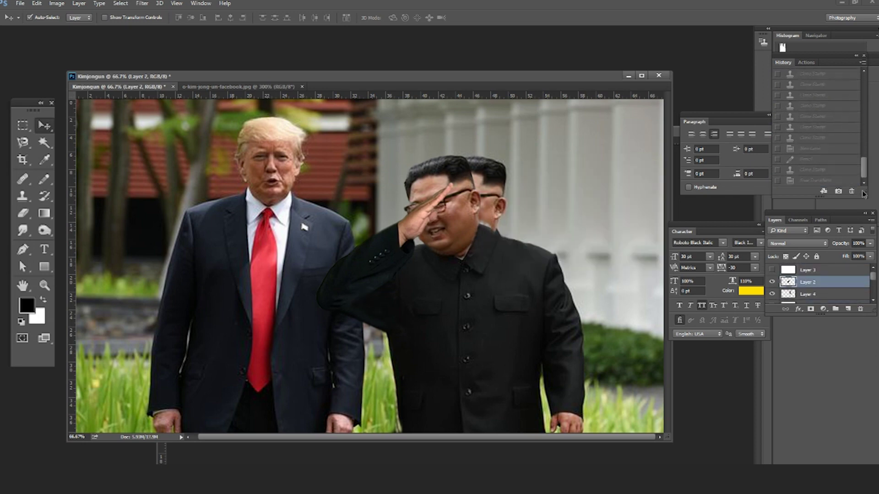
{"action": "key", "text": "ctrl+shift+z"}
{"action": "key", "text": "ctrl+shift+z"}
{"action": "key", "text": "ctrl+shift+z"}
Clone pillar background over the second man's hair, head and ghost ear.
{"action": "key", "text": "alt+bracketleft"}
{"action": "key", "text": "s"}
{"action": "left_click_drag", "start_coordinate": [477, 137], "coordinate": [480, 158]}
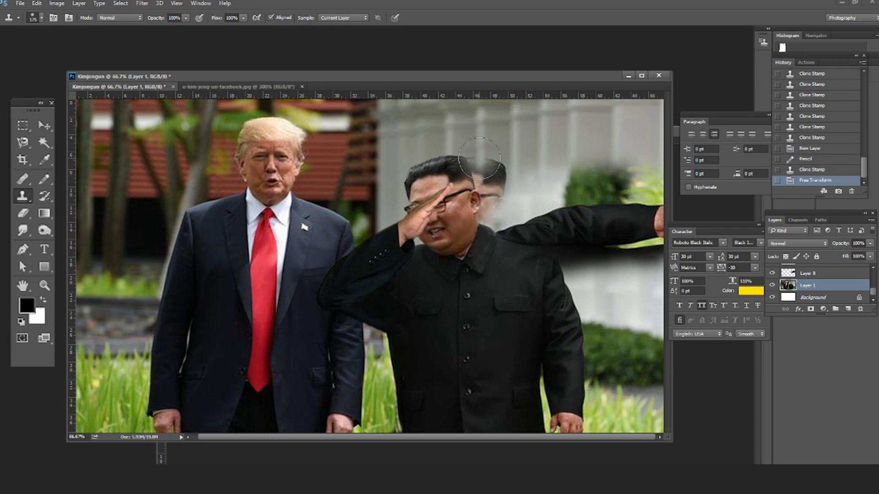
{"action": "mouse_move", "coordinate": [479, 158]}
{"action": "left_mouse_down"}
{"action": "mouse_move", "coordinate": [479, 187]}
{"action": "mouse_move", "coordinate": [491, 201]}
{"action": "left_mouse_up"}
{"action": "left_click_drag", "start_coordinate": [483, 151], "coordinate": [481, 176]}
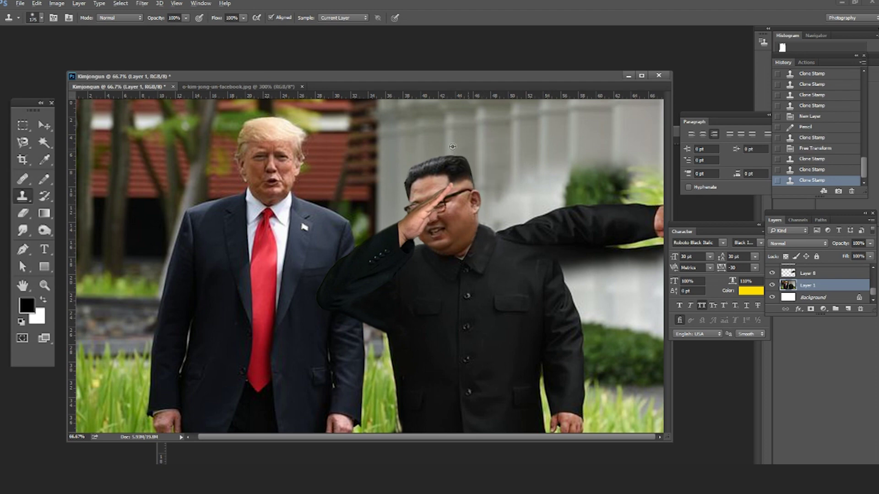
{"action": "left_click", "coordinate": [483, 192]}
{"action": "left_click", "coordinate": [494, 213]}
On the arm layer, erase the dark areas beside Kim's head.
{"action": "key", "text": "e"}
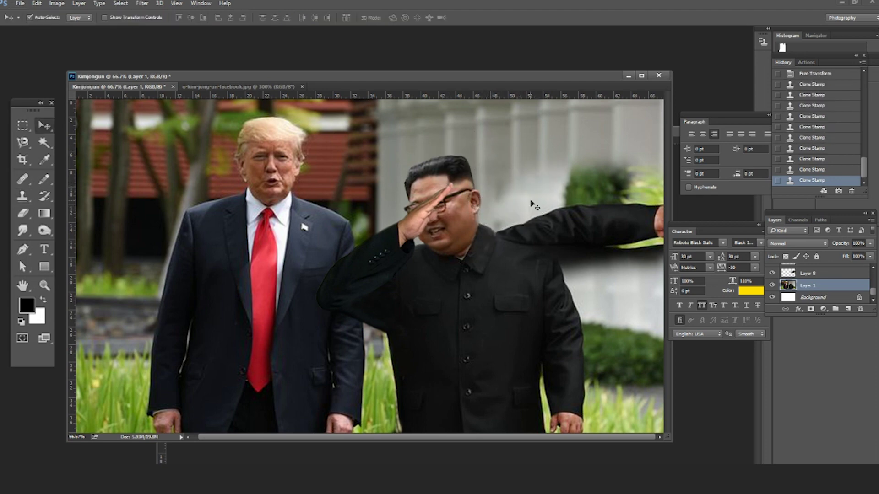
{"action": "key", "text": "alt+bracketright"}
{"action": "left_click_drag", "start_coordinate": [497, 214], "coordinate": [496, 191]}
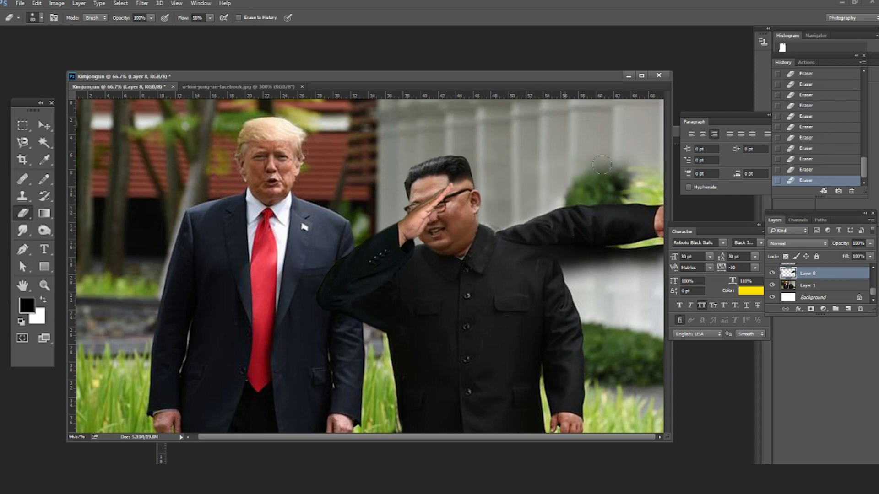
Erase the leftover dark bush beside Kim's head and below the arm.
{"action": "left_click_drag", "start_coordinate": [591, 174], "coordinate": [570, 191]}
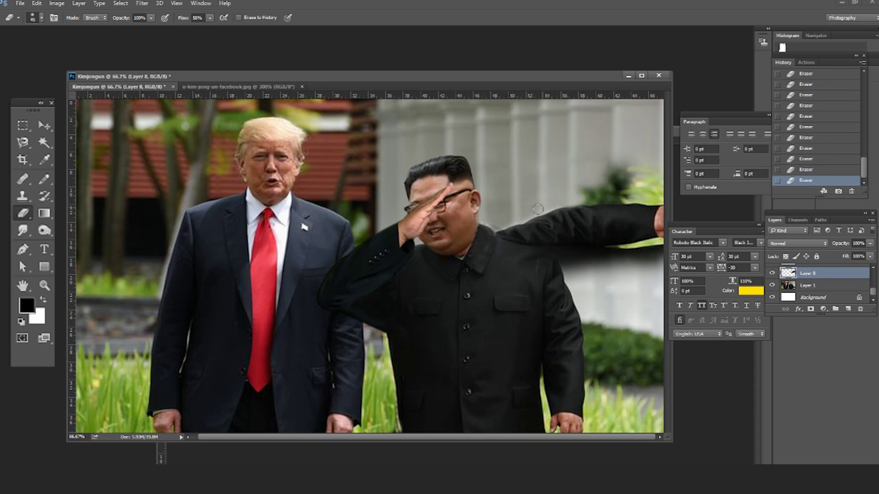
{"action": "left_click_drag", "start_coordinate": [625, 198], "coordinate": [604, 183]}
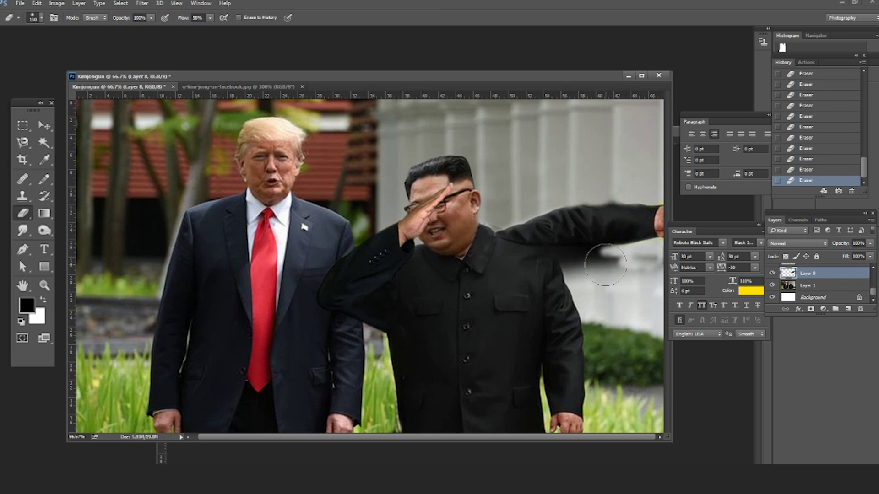
{"action": "key", "text": "s"}
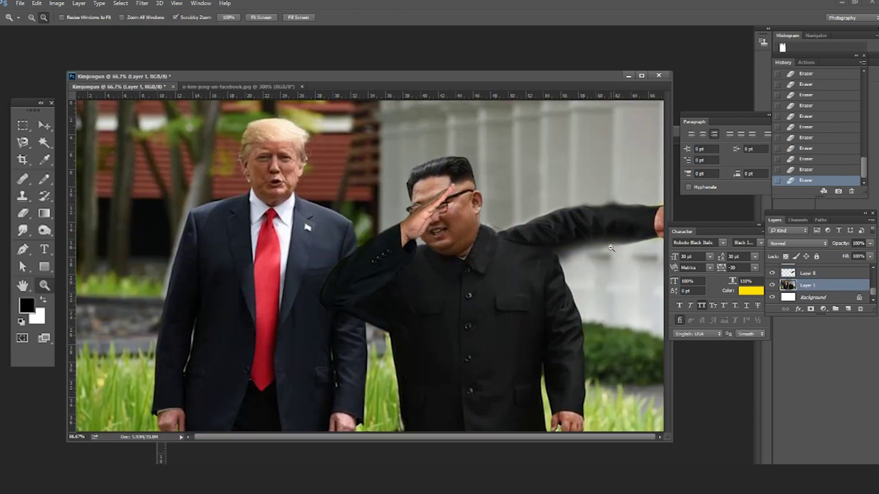
{"action": "key", "text": "z"}
{"action": "left_click", "coordinate": [572, 270], "text": "alt"}
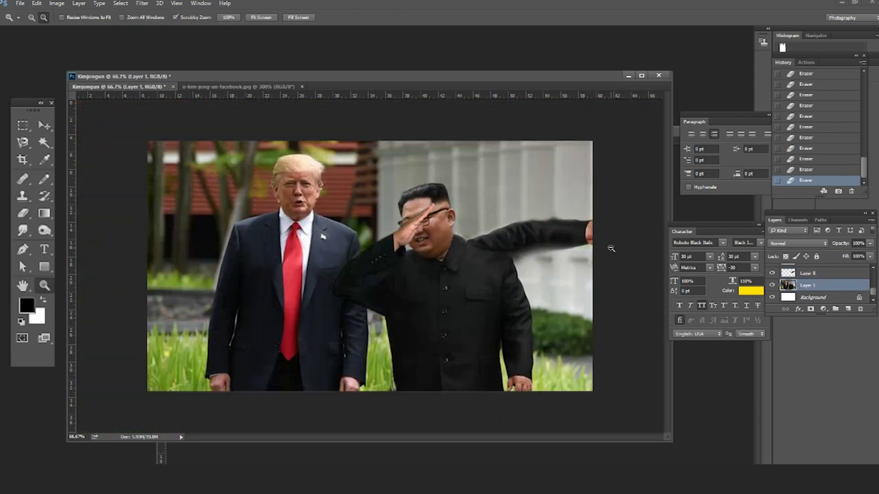
Shift the arm layer slightly up and left toward Kim's shoulder.
{"action": "key", "text": "v"}
{"action": "mouse_move", "coordinate": [518, 233]}
{"action": "left_mouse_down"}
{"action": "mouse_move", "coordinate": [469, 174]}
{"action": "mouse_move", "coordinate": [520, 231]}
{"action": "left_mouse_up"}
{"action": "key", "text": "z"}
{"action": "left_click", "coordinate": [524, 240]}
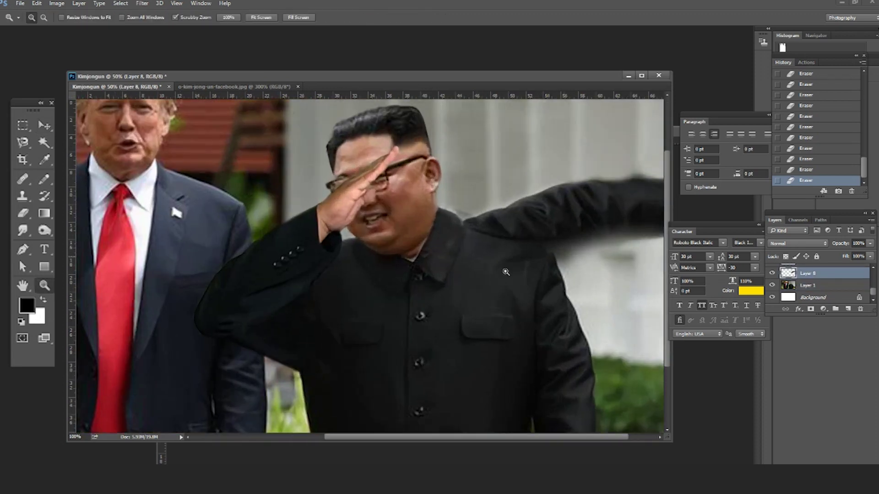
Clone sleeve texture to fill the gap along the arm's lower edge.
{"action": "key", "text": "s"}
{"action": "mouse_move", "coordinate": [618, 255]}
{"action": "left_mouse_down"}
{"action": "mouse_move", "coordinate": [582, 255]}
{"action": "mouse_move", "coordinate": [586, 265]}
{"action": "left_mouse_up"}
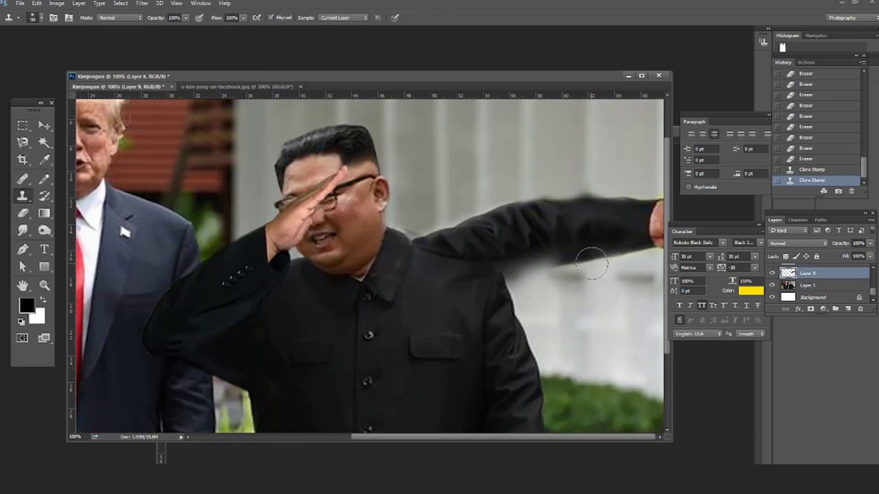
{"action": "left_click", "coordinate": [526, 276]}
{"action": "left_click", "coordinate": [508, 274]}
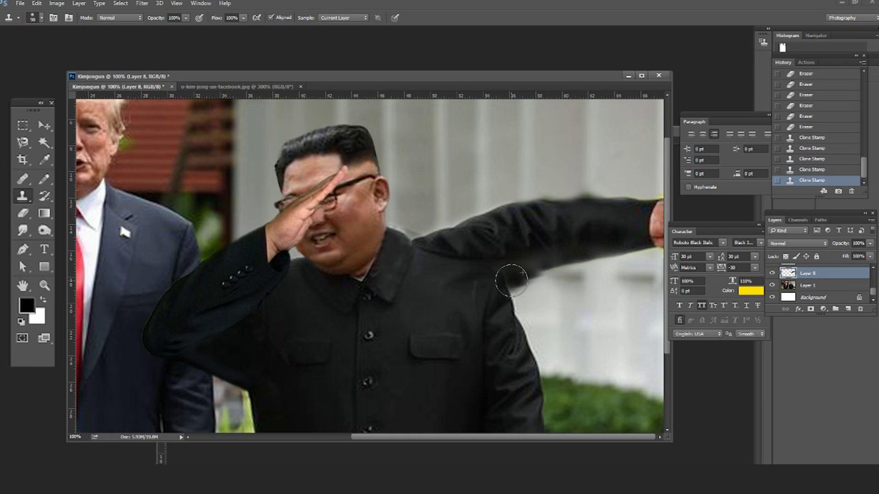
{"action": "left_click", "coordinate": [533, 272]}
{"action": "left_click", "coordinate": [557, 265]}
Erase along the sleeve edge under the arm to soften it.
{"action": "key", "text": "e"}
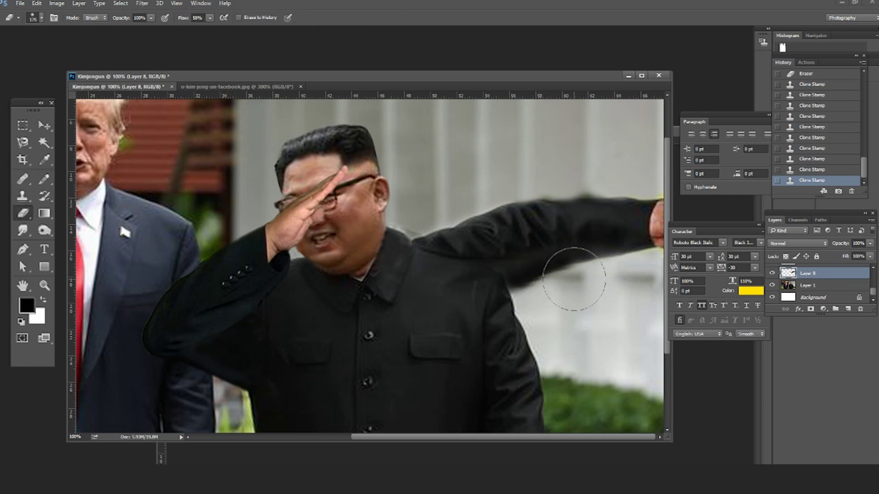
{"action": "left_click", "coordinate": [567, 281]}
{"action": "left_click", "coordinate": [555, 272]}
{"action": "left_click", "coordinate": [537, 284]}
{"action": "left_click", "coordinate": [529, 289]}
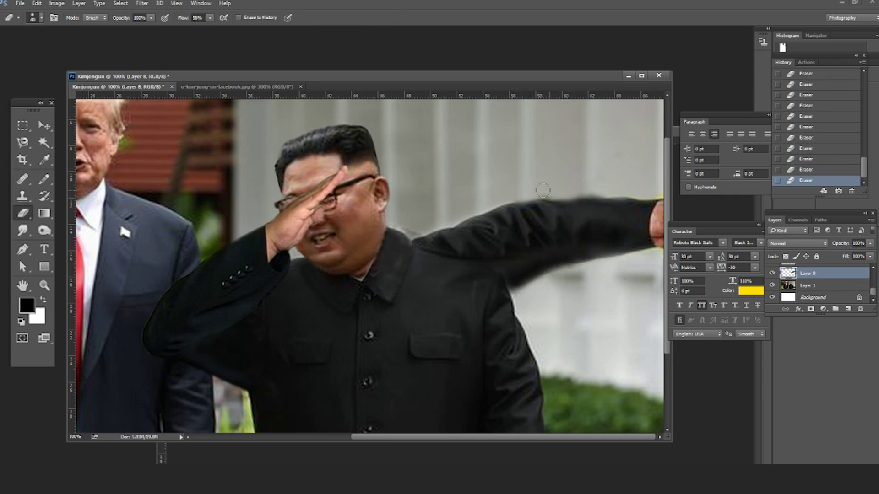
{"action": "scroll", "coordinate": [595, 206], "scroll_direction": "down", "scroll_amount": 1}
{"action": "scroll", "coordinate": [595, 206], "scroll_direction": "left", "scroll_amount": 1}
Duplicate the arm layer and rotate the copy about 30°, lowering it.
{"action": "key", "text": "v"}
{"action": "key", "text": "Up"}
{"action": "key", "text": "Up"}
{"action": "key", "text": "s"}
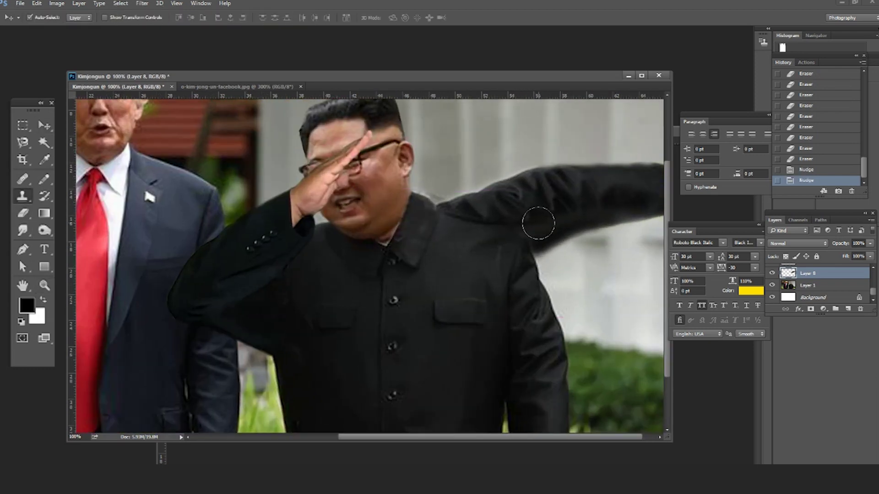
{"action": "key", "text": "ctrl+j"}
{"action": "left_click", "coordinate": [480, 219]}
{"action": "key", "text": "ctrl+t"}
{"action": "left_click_drag", "start_coordinate": [343, 309], "coordinate": [316, 256]}
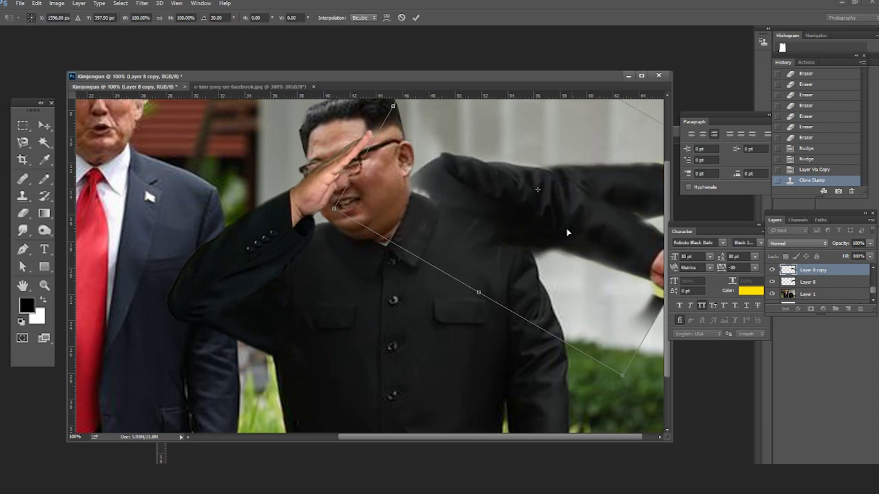
{"action": "left_click_drag", "start_coordinate": [570, 216], "coordinate": [576, 267]}
{"action": "key", "text": "Return"}
Erase part of the rotated arm copy and merge it into the arm layer.
{"action": "key", "text": "e"}
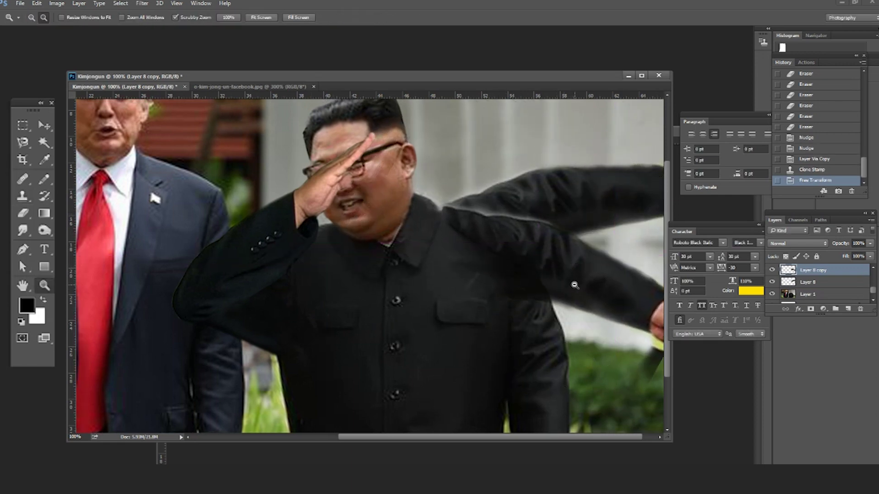
{"action": "key", "text": "ctrl+minus"}
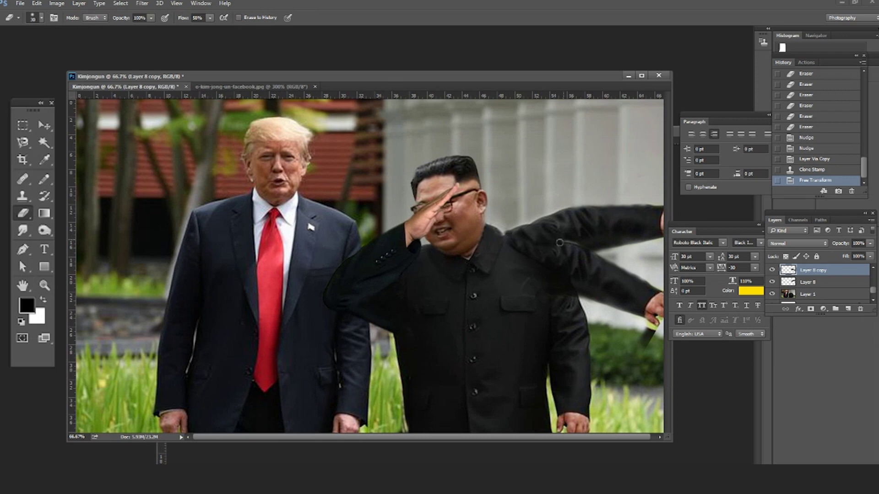
{"action": "mouse_move", "coordinate": [592, 272]}
{"action": "left_mouse_down"}
{"action": "mouse_move", "coordinate": [608, 301]}
{"action": "mouse_move", "coordinate": [628, 296]}
{"action": "mouse_move", "coordinate": [631, 307]}
{"action": "left_mouse_up"}
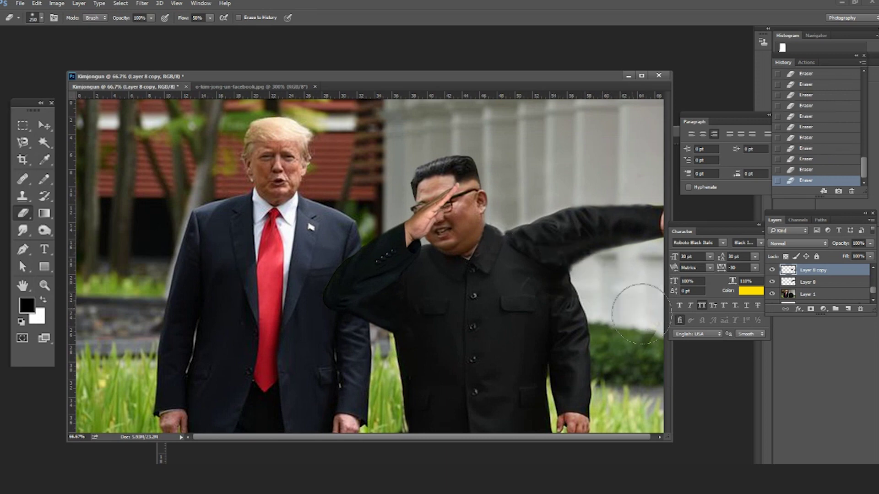
{"action": "key", "text": "ctrl+minus"}
{"action": "key", "text": "ctrl+e"}
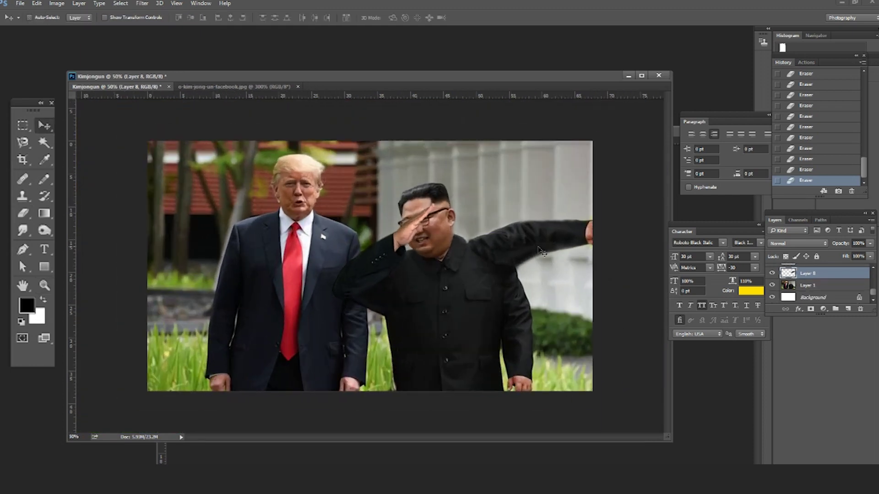
Rotate the arm slightly to fit the shoulder, then duplicate and nudge the copy.
{"action": "key", "text": "ctrl+t"}
{"action": "left_click_drag", "start_coordinate": [603, 176], "coordinate": [597, 167]}
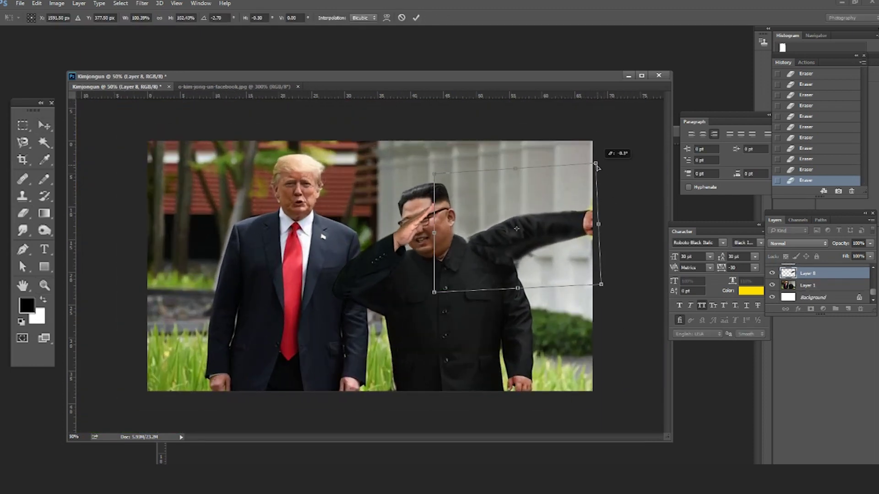
{"action": "double_click", "coordinate": [507, 254]}
{"action": "key", "text": "ctrl+plus"}
{"action": "key", "text": "alt+Up"}
{"action": "key", "text": "Up"}
{"action": "key", "text": "Up"}
{"action": "key", "text": "Up"}
Erase the ghost edges below the raised arm and merge the copy down.
{"action": "key", "text": "e"}
{"action": "left_click_drag", "start_coordinate": [563, 208], "coordinate": [590, 201]}
{"action": "left_click_drag", "start_coordinate": [535, 222], "coordinate": [480, 228]}
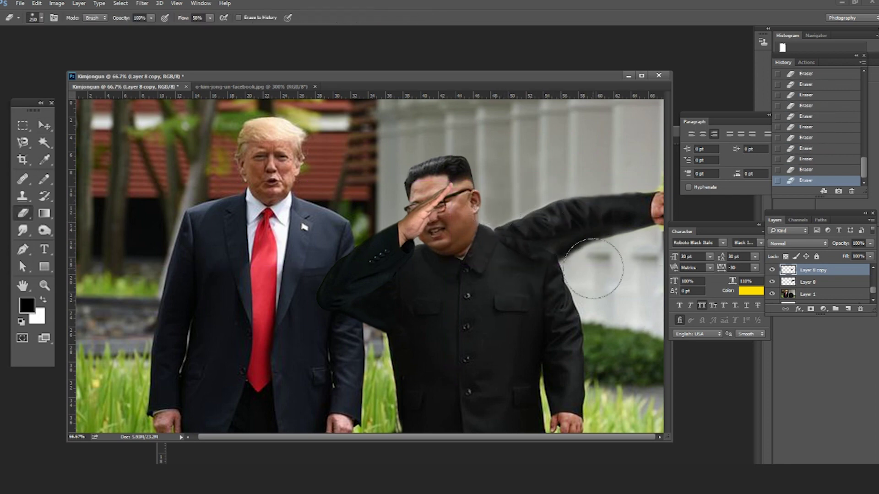
{"action": "key", "text": "ctrl+e"}
{"action": "key", "text": "v"}
{"action": "key", "text": "ctrl+["}
{"action": "key", "text": "ctrl+]"}
Clone sleeve texture at the arm joint and erase along the arm's right edge.
{"action": "key", "text": "z"}
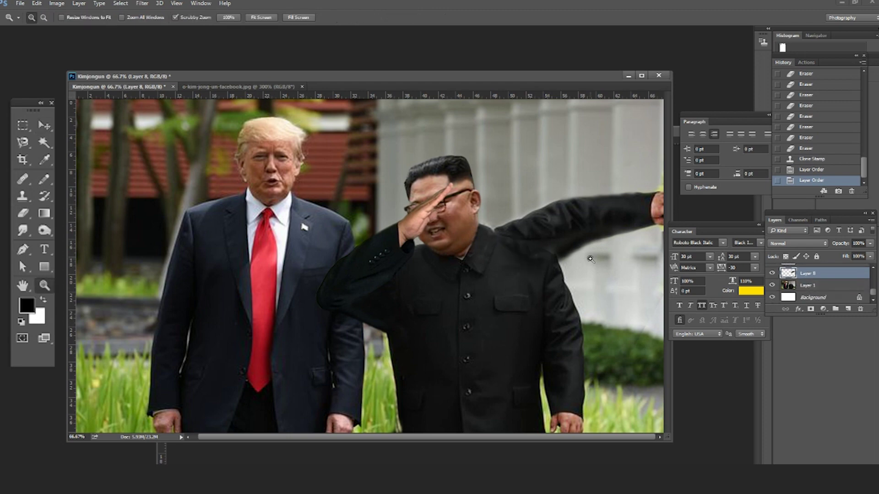
{"action": "left_click", "coordinate": [591, 259]}
{"action": "key", "text": "s"}
{"action": "mouse_move", "coordinate": [531, 227]}
{"action": "left_mouse_down"}
{"action": "mouse_move", "coordinate": [546, 224]}
{"action": "mouse_move", "coordinate": [515, 235]}
{"action": "mouse_move", "coordinate": [530, 249]}
{"action": "mouse_move", "coordinate": [522, 255]}
{"action": "left_mouse_up"}
{"action": "key", "text": "z"}
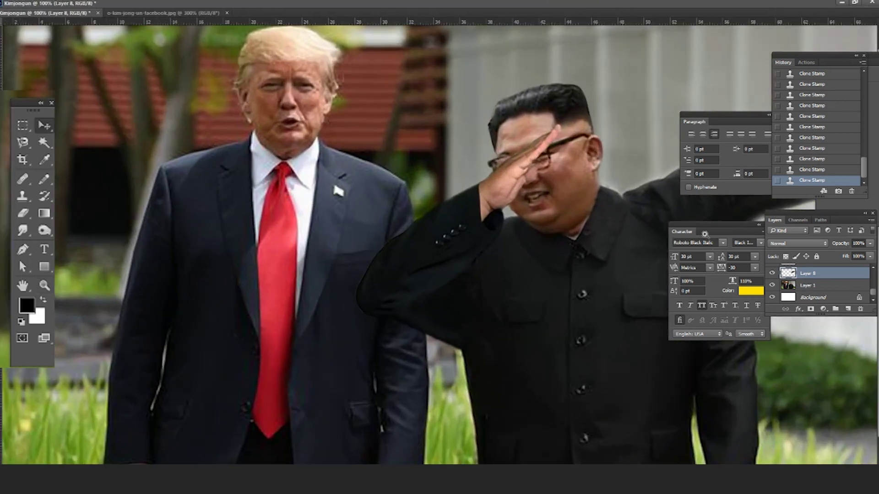
{"action": "key", "text": "ctrl+minus"}
{"action": "key", "text": "ctrl+minus"}
{"action": "left_click_drag", "start_coordinate": [705, 232], "coordinate": [755, 312]}
{"action": "key", "text": "e"}
{"action": "left_click_drag", "start_coordinate": [662, 237], "coordinate": [657, 185]}
On Layer 1, clone jacket texture to extend Kim's right side below the arm.
{"action": "key", "text": "s"}
{"action": "left_click", "coordinate": [789, 291]}
{"action": "left_click", "coordinate": [601, 321]}
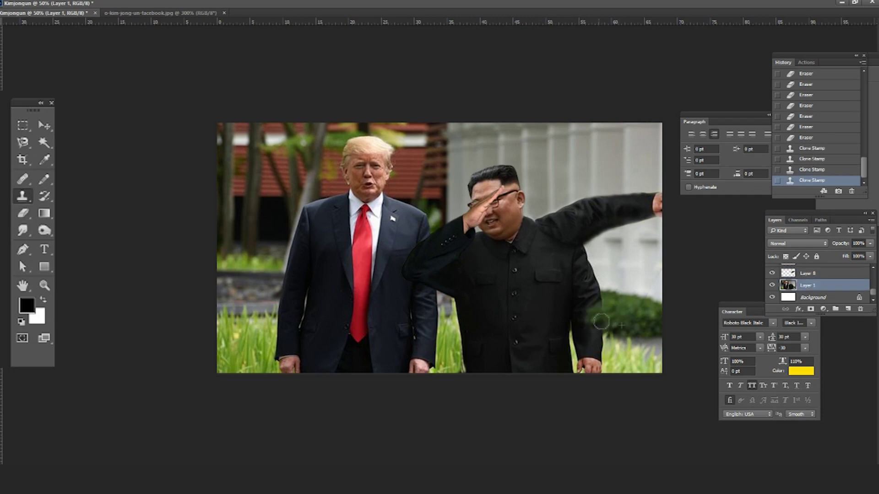
{"action": "left_click_drag", "start_coordinate": [584, 316], "coordinate": [590, 298]}
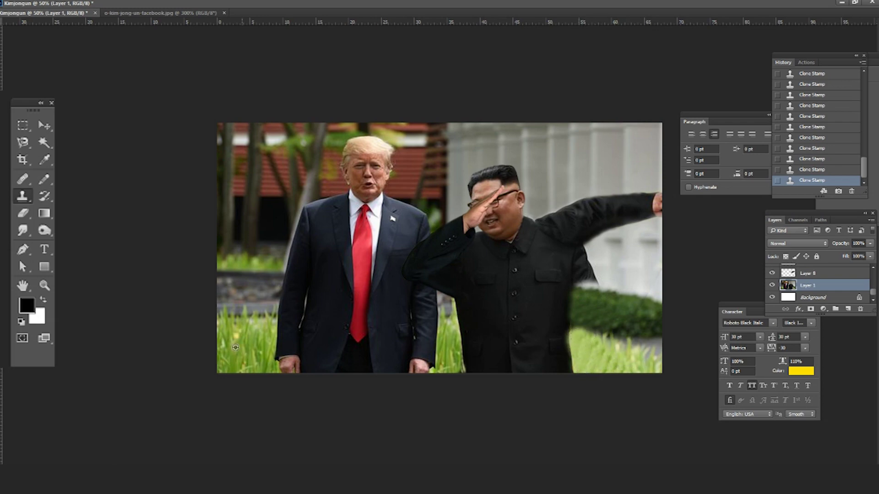
{"action": "key", "text": "ctrl+plus"}
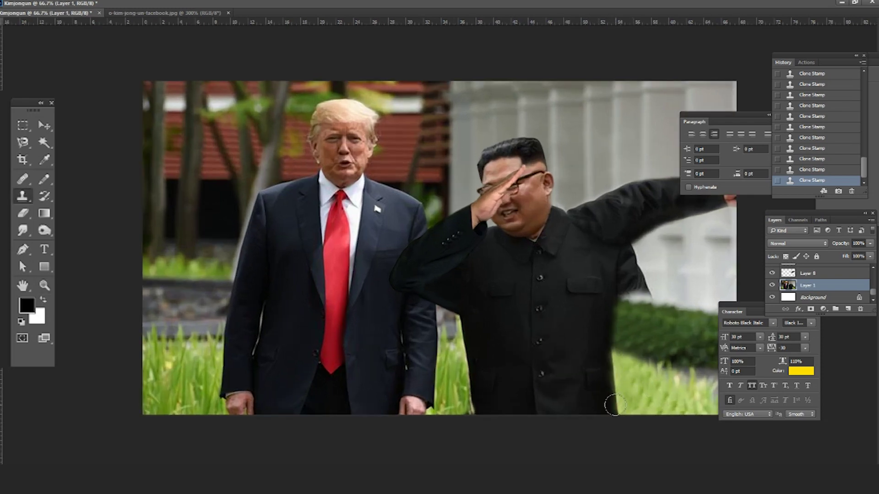
{"action": "left_click_drag", "start_coordinate": [619, 391], "coordinate": [612, 352]}
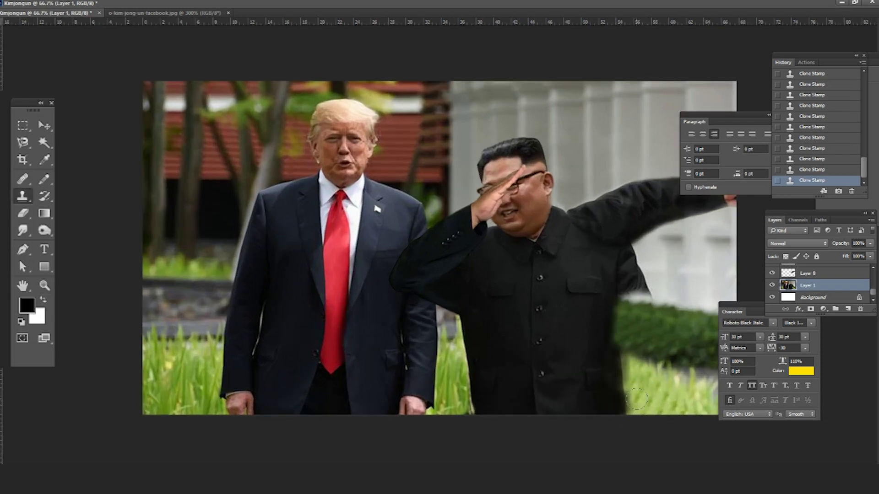
{"action": "left_click", "coordinate": [848, 308]}
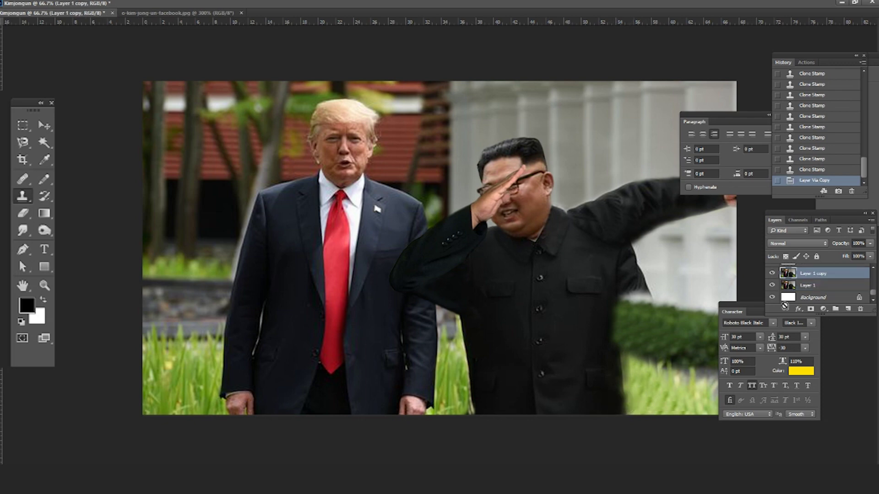
Clone a jacket patch onto the new layer and resize it to 10.58 cm wide.
{"action": "left_click", "coordinate": [625, 370]}
{"action": "key", "text": "Return"}
{"action": "left_click", "coordinate": [625, 371]}
{"action": "key", "text": "ctrl+t"}
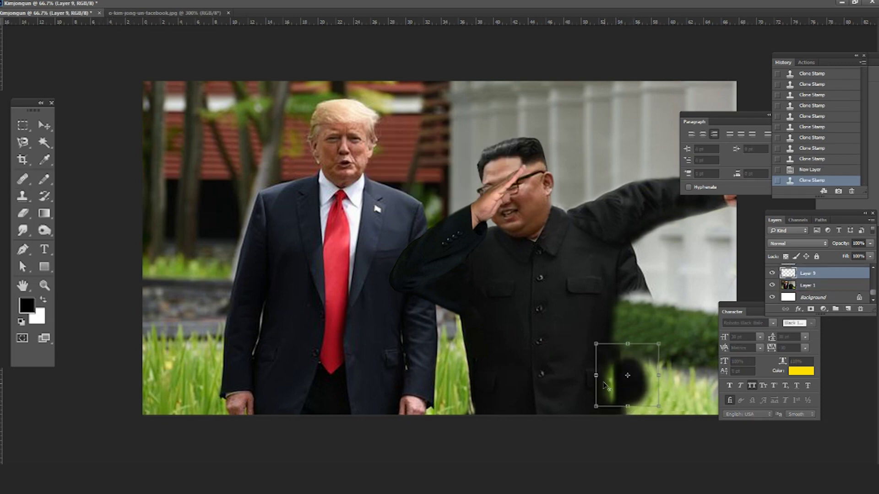
{"action": "mouse_move", "coordinate": [659, 376]}
{"action": "left_mouse_down"}
{"action": "mouse_move", "coordinate": [604, 381]}
{"action": "mouse_move", "coordinate": [628, 384]}
{"action": "left_mouse_up"}
{"action": "key", "text": "v"}
Zoom in close and erase the cloned patch's hard edges along Kim's jacket.
{"action": "key", "text": "z"}
{"action": "left_click", "coordinate": [654, 385]}
{"action": "left_click", "coordinate": [654, 386]}
{"action": "key", "text": "f"}
{"action": "key", "text": "e"}
{"action": "left_click", "coordinate": [37, 17]}
{"action": "key", "text": "Escape"}
{"action": "key", "text": "f"}
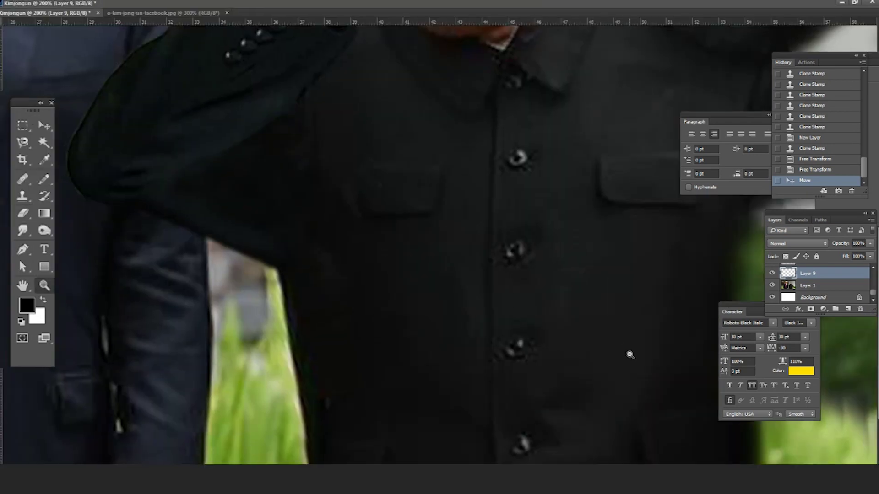
{"action": "scroll", "coordinate": [686, 421], "scroll_direction": "right", "scroll_amount": 5}
{"action": "key", "text": "bracketleft"}
{"action": "key", "text": "bracketleft"}
{"action": "key", "text": "bracketleft"}
{"action": "left_click_drag", "start_coordinate": [531, 311], "coordinate": [533, 366]}
{"action": "left_click_drag", "start_coordinate": [529, 293], "coordinate": [530, 347]}
{"action": "mouse_move", "coordinate": [552, 357]}
{"action": "left_mouse_down"}
{"action": "mouse_move", "coordinate": [551, 392]}
{"action": "mouse_move", "coordinate": [570, 322]}
{"action": "left_mouse_up"}
Try extending Kim's right jacket with cloned texture on Layer 1, undo it, and add an empty layer.
{"action": "key", "text": "s"}
{"action": "key", "text": "ctrl+minus"}
{"action": "key", "text": "ctrl+minus"}
{"action": "key", "text": "ctrl+plus"}
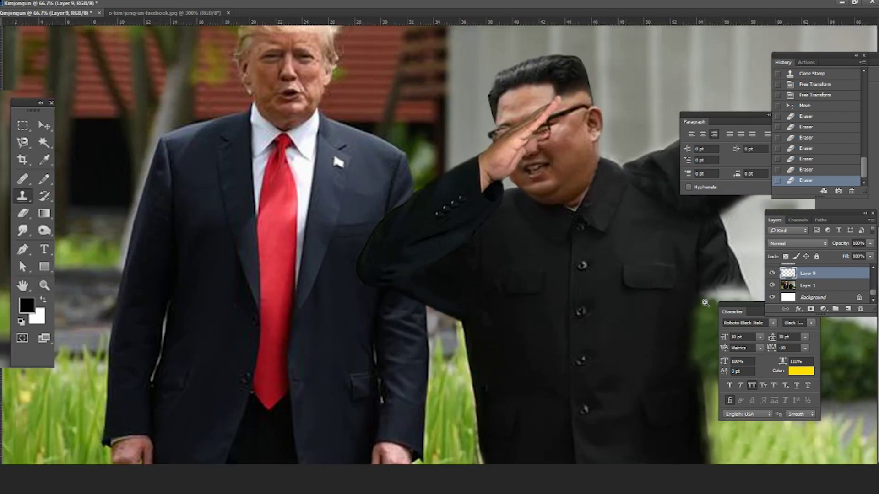
{"action": "left_click", "coordinate": [611, 331], "text": "ctrl"}
{"action": "key", "text": "ctrl+minus"}
{"action": "left_click_drag", "start_coordinate": [596, 322], "coordinate": [643, 331]}
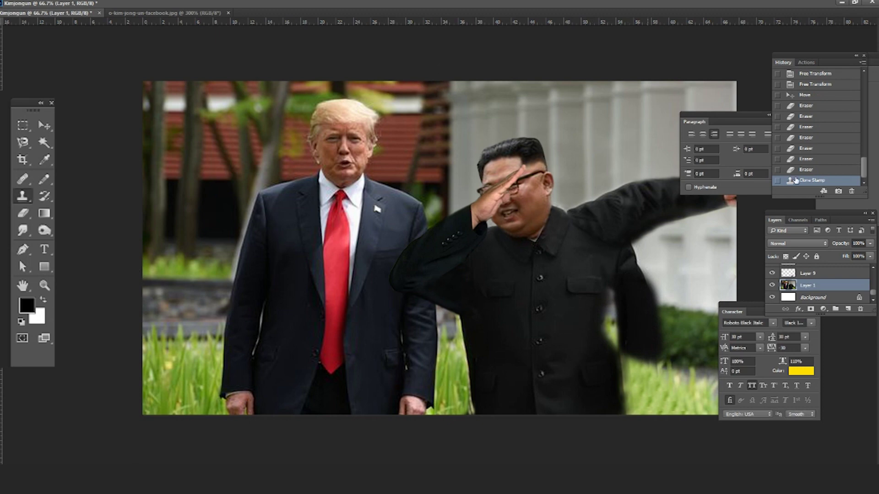
{"action": "key", "text": "ctrl+z"}
{"action": "key", "text": "ctrl+shift+alt+n"}
{"action": "left_click", "coordinate": [834, 287]}
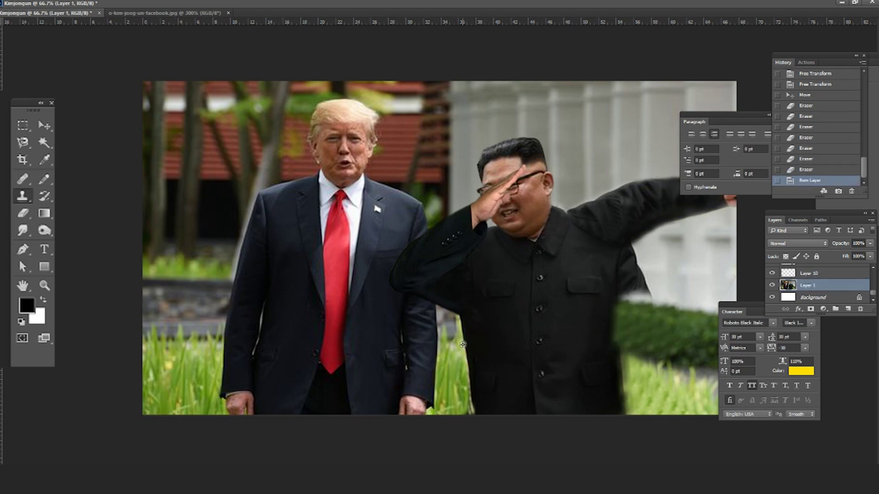
Clone jacket texture onto Layer 10 and transform the patch.
{"action": "key", "text": "v"}
{"action": "left_click", "coordinate": [808, 273]}
{"action": "key", "text": "s"}
{"action": "mouse_move", "coordinate": [599, 321]}
{"action": "left_mouse_down"}
{"action": "mouse_move", "coordinate": [618, 343]}
{"action": "mouse_move", "coordinate": [620, 323]}
{"action": "mouse_move", "coordinate": [649, 317]}
{"action": "mouse_move", "coordinate": [627, 316]}
{"action": "left_mouse_up"}
{"action": "key", "text": "ctrl+t"}
{"action": "key", "text": "Return"}
Paint jacket texture over the green gap and rotate the patch to fit.
{"action": "key", "text": "s"}
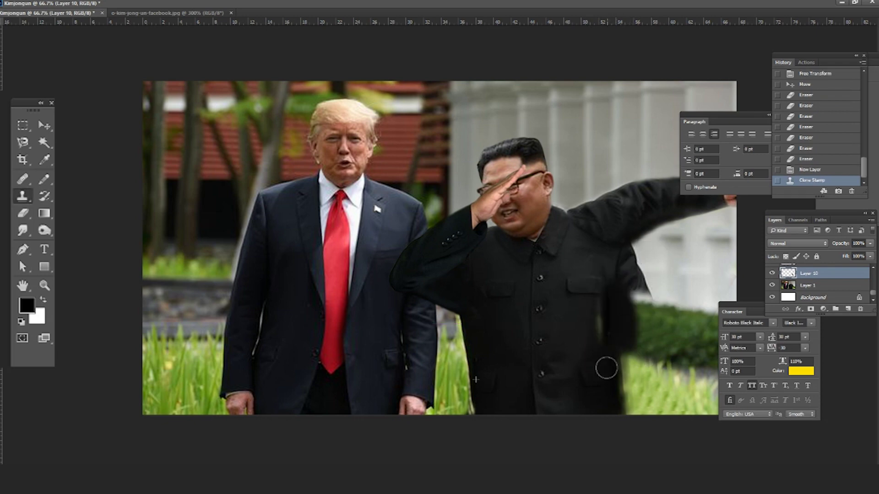
{"action": "left_click_drag", "start_coordinate": [605, 292], "coordinate": [590, 330]}
{"action": "key", "text": "ctrl+t"}
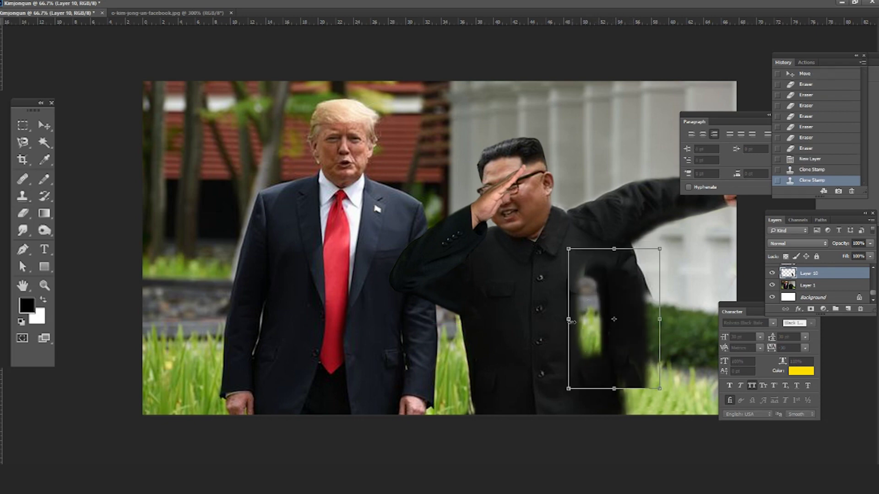
{"action": "left_click_drag", "start_coordinate": [673, 306], "coordinate": [617, 337]}
{"action": "key", "text": "Return"}
Erase the patch's hard edges and stretch it down to the image bottom.
{"action": "key", "text": "e"}
{"action": "left_click", "coordinate": [597, 272]}
{"action": "mouse_move", "coordinate": [591, 298]}
{"action": "left_mouse_down"}
{"action": "mouse_move", "coordinate": [596, 273]}
{"action": "mouse_move", "coordinate": [591, 308]}
{"action": "left_mouse_up"}
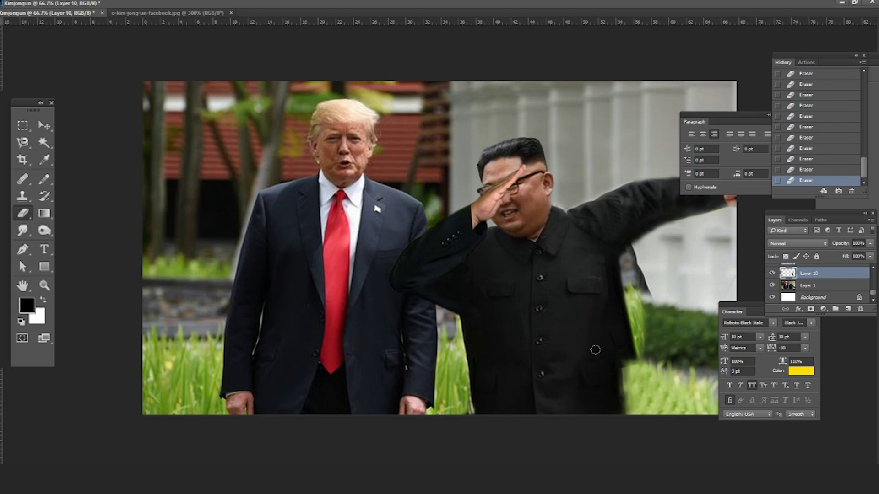
{"action": "key", "text": "ctrl+t"}
{"action": "left_click_drag", "start_coordinate": [630, 360], "coordinate": [646, 334]}
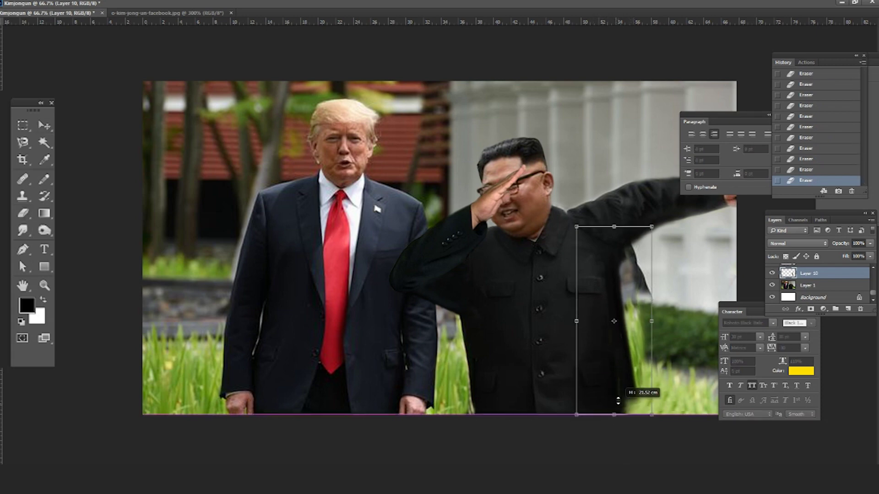
{"action": "key", "text": "Return"}
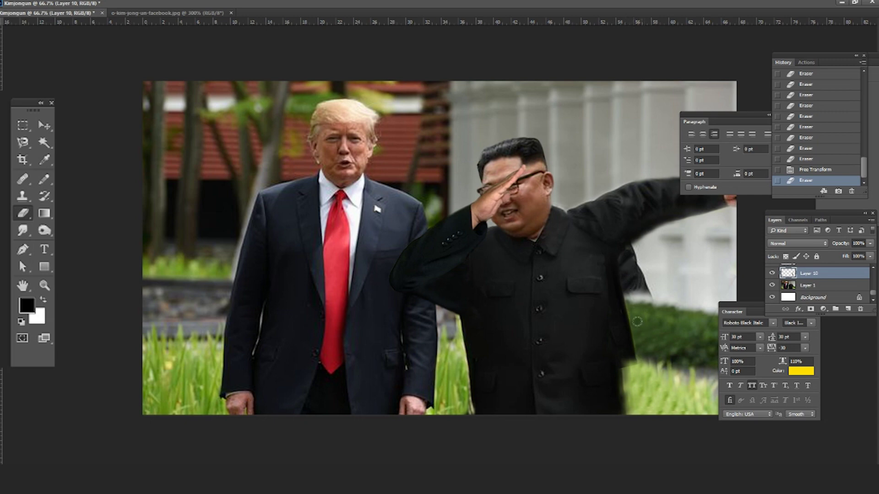
Clone-stamp the jacket's right edge, darkening and extending the coat's lower-right corner.
{"action": "key", "text": "s"}
{"action": "mouse_move", "coordinate": [618, 320]}
{"action": "left_mouse_down"}
{"action": "mouse_move", "coordinate": [626, 361]}
{"action": "mouse_move", "coordinate": [613, 366]}
{"action": "mouse_move", "coordinate": [628, 367]}
{"action": "mouse_move", "coordinate": [634, 394]}
{"action": "mouse_move", "coordinate": [639, 367]}
{"action": "left_mouse_up"}
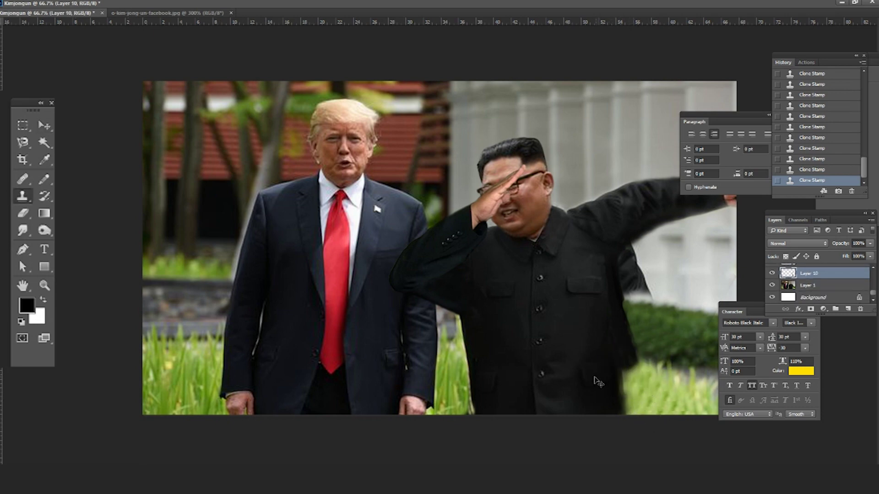
{"action": "left_click", "coordinate": [807, 285]}
{"action": "key", "text": "alt+bracketright"}
{"action": "key", "text": "s"}
{"action": "mouse_move", "coordinate": [629, 350]}
{"action": "left_mouse_down"}
{"action": "mouse_move", "coordinate": [635, 421]}
{"action": "mouse_move", "coordinate": [656, 416]}
{"action": "left_mouse_up"}
{"action": "left_click_drag", "start_coordinate": [620, 389], "coordinate": [645, 399]}
{"action": "key", "text": "ctrl+plus"}
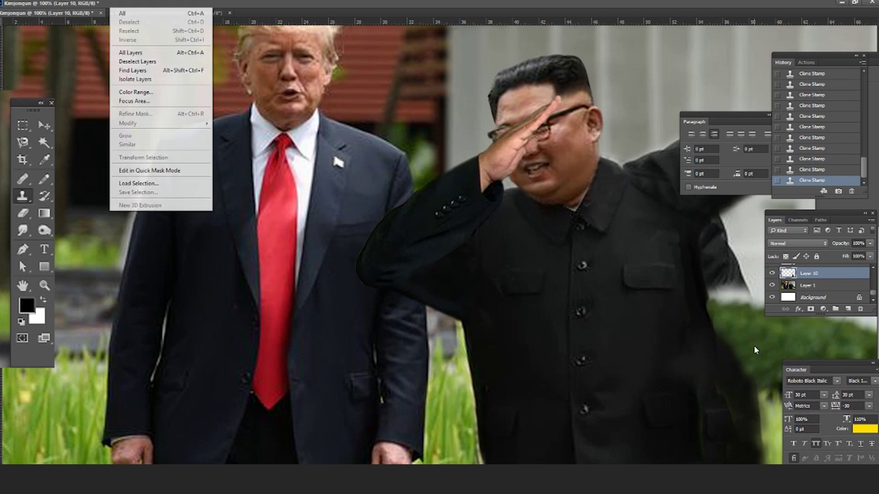
Clone over the jacket edge near the bottom right with a smaller brush.
{"action": "key", "text": "alt+bracketleft"}
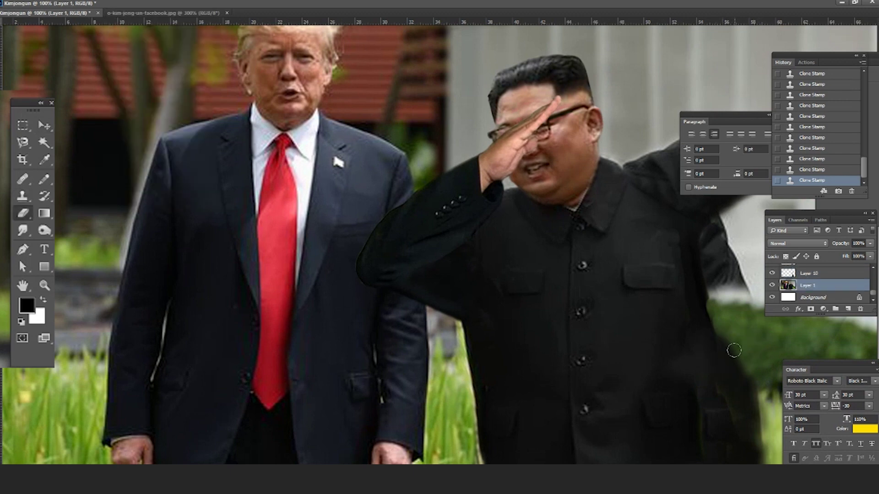
{"action": "key", "text": "e"}
{"action": "key", "text": "alt+bracketright"}
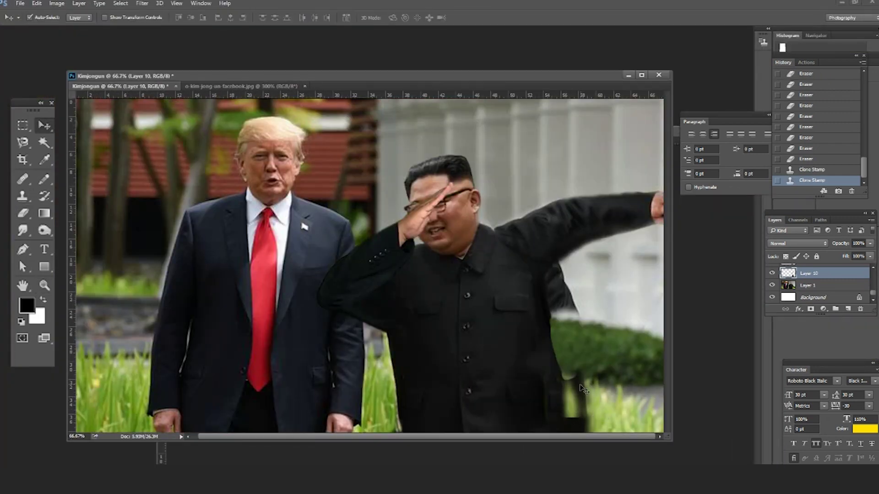
{"action": "key", "text": "e"}
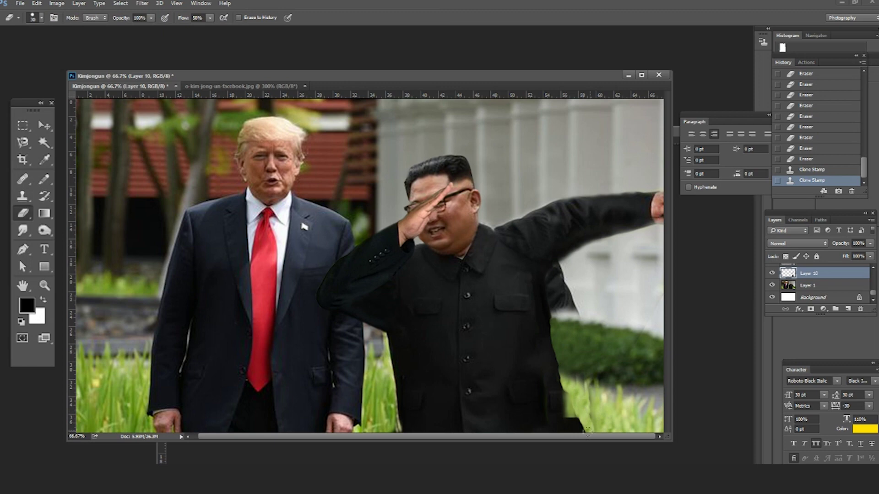
{"action": "key", "text": "s"}
{"action": "left_click_drag", "start_coordinate": [567, 418], "coordinate": [542, 384]}
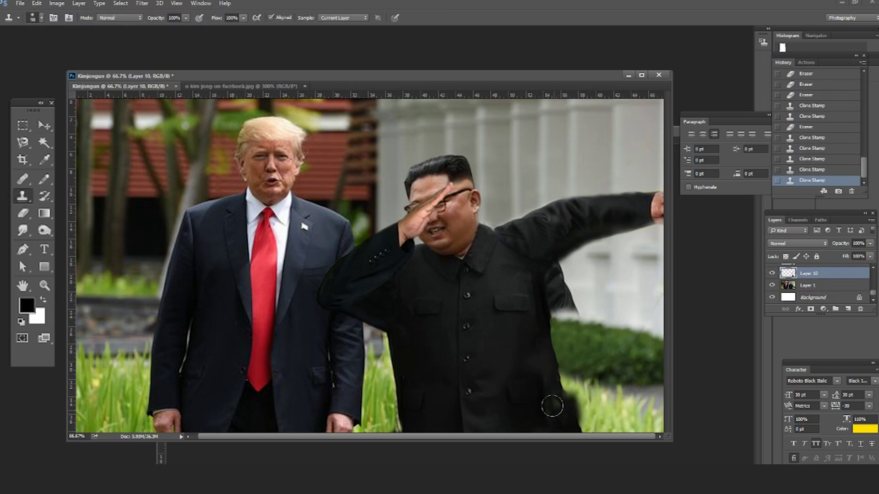
Select the photo and patch layers and merge them together.
{"action": "left_click", "coordinate": [551, 402], "text": "ctrl"}
{"action": "left_click", "coordinate": [819, 273], "text": "ctrl"}
{"action": "right_click", "coordinate": [809, 274]}
{"action": "left_click", "coordinate": [774, 332]}
{"action": "key", "text": "ctrl+e"}
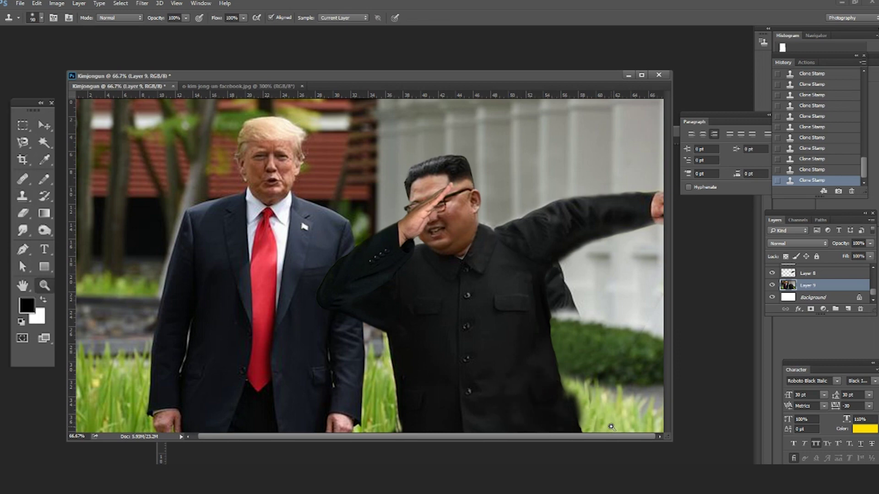
Zoom in and out to inspect the merged jacket patch.
{"action": "key", "text": "ctrl+plus"}
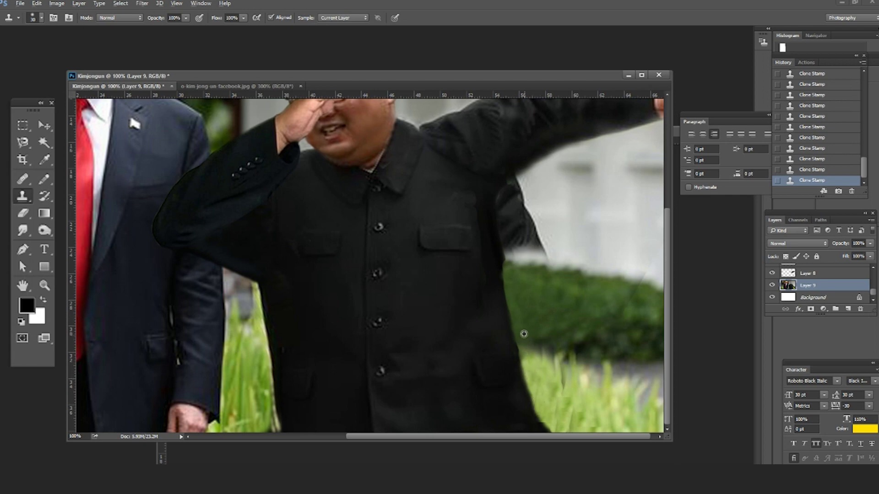
{"action": "key", "text": "z"}
{"action": "left_click", "coordinate": [546, 389], "text": "alt"}
{"action": "left_click", "coordinate": [559, 404], "text": "alt"}
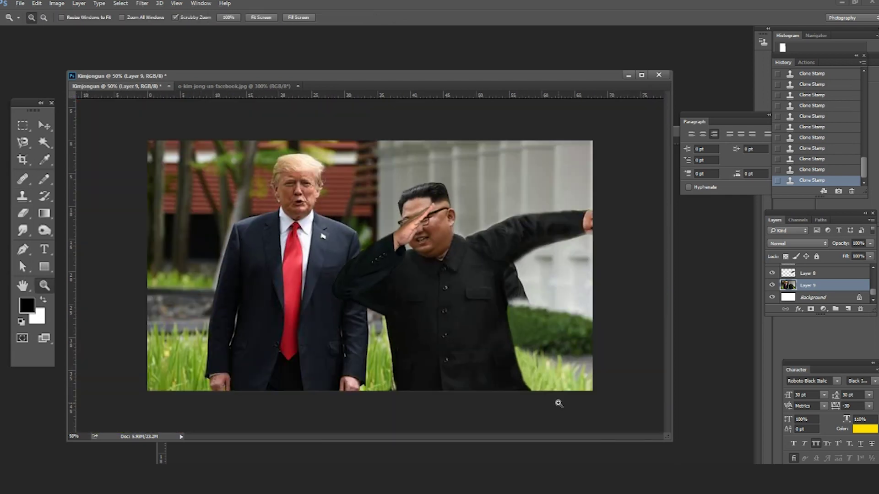
{"action": "left_click", "coordinate": [561, 323]}
{"action": "key", "text": "s"}
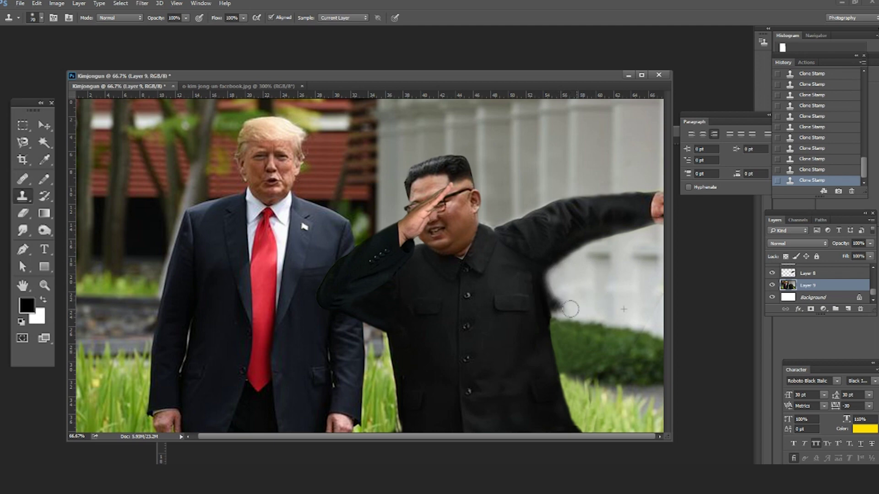
{"action": "scroll", "coordinate": [556, 300], "scroll_direction": "up", "scroll_amount": 1}
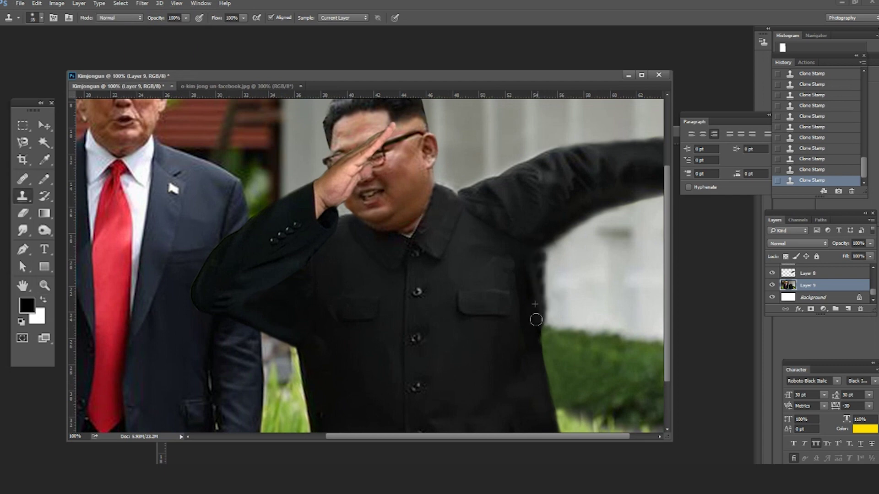
Zoom in to 200% and clone jacket texture over the coat's right edge.
{"action": "key", "text": "z"}
{"action": "scroll", "coordinate": [582, 323], "scroll_direction": "down", "scroll_amount": 2}
{"action": "scroll", "coordinate": [582, 323], "scroll_direction": "up", "scroll_amount": 1}
{"action": "scroll", "coordinate": [582, 323], "scroll_direction": "up", "scroll_amount": 2}
{"action": "key", "text": "s"}
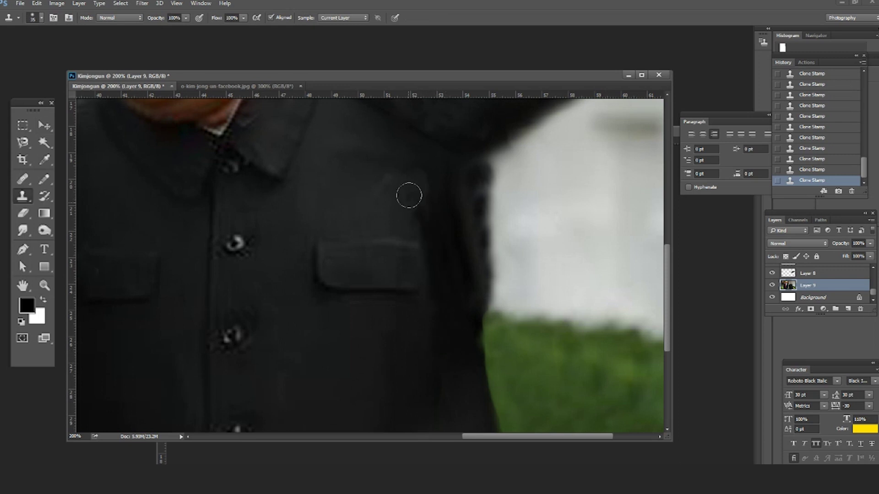
{"action": "left_click_drag", "start_coordinate": [392, 196], "coordinate": [434, 219]}
Heal and clone the coat edge where it meets the grass, return to 100%, and add a layer.
{"action": "key", "text": "j"}
{"action": "mouse_move", "coordinate": [462, 235]}
{"action": "left_mouse_down"}
{"action": "mouse_move", "coordinate": [460, 198]}
{"action": "mouse_move", "coordinate": [431, 247]}
{"action": "mouse_move", "coordinate": [446, 283]}
{"action": "mouse_move", "coordinate": [448, 211]}
{"action": "left_mouse_up"}
{"action": "left_click_drag", "start_coordinate": [439, 325], "coordinate": [470, 340]}
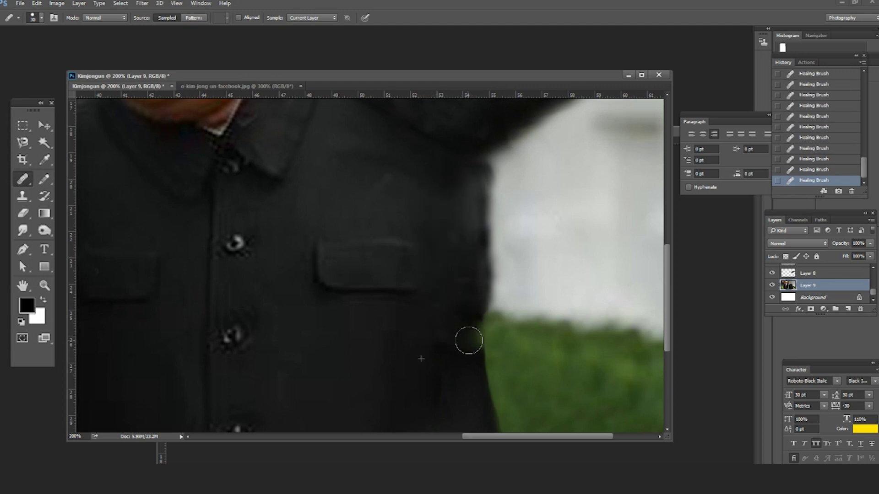
{"action": "key", "text": "s"}
{"action": "mouse_move", "coordinate": [466, 267]}
{"action": "left_mouse_down"}
{"action": "mouse_move", "coordinate": [471, 353]}
{"action": "mouse_move", "coordinate": [470, 314]}
{"action": "left_mouse_up"}
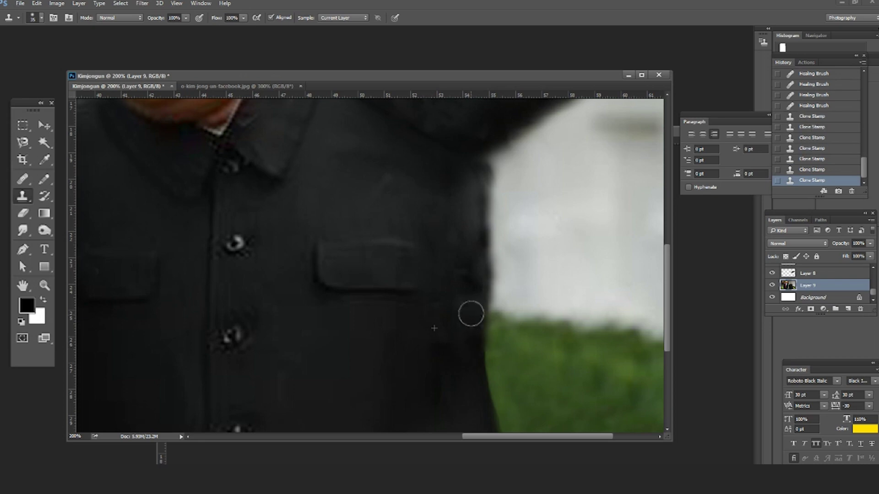
{"action": "key", "text": "ctrl+minus"}
{"action": "key", "text": "ctrl+minus"}
{"action": "key", "text": "ctrl+minus"}
{"action": "key", "text": "ctrl+plus"}
{"action": "key", "text": "ctrl+plus"}
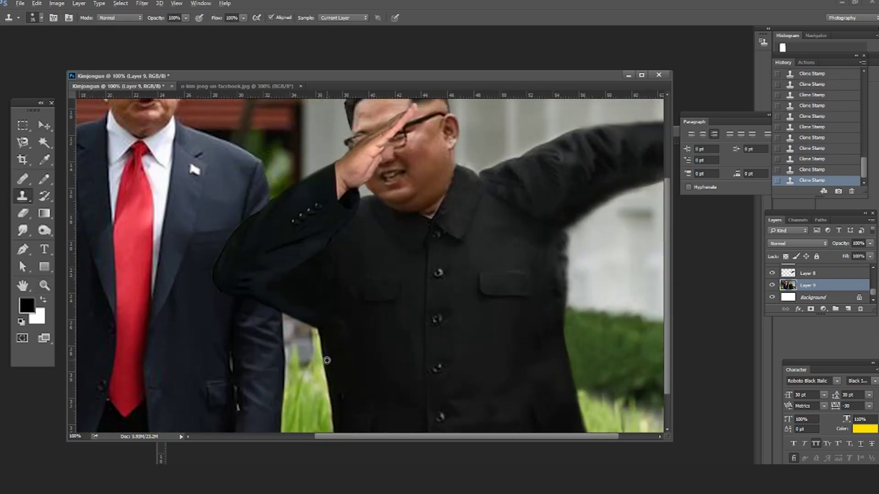
{"action": "key", "text": "ctrl+shift+alt+n"}
Paint a narrowed, softened dark shadow stroke along the coat's right edge.
{"action": "mouse_move", "coordinate": [568, 270]}
{"action": "left_mouse_down"}
{"action": "mouse_move", "coordinate": [590, 298]}
{"action": "mouse_move", "coordinate": [540, 276]}
{"action": "left_mouse_up"}
{"action": "key", "text": "v"}
{"action": "key", "text": "ctrl+t"}
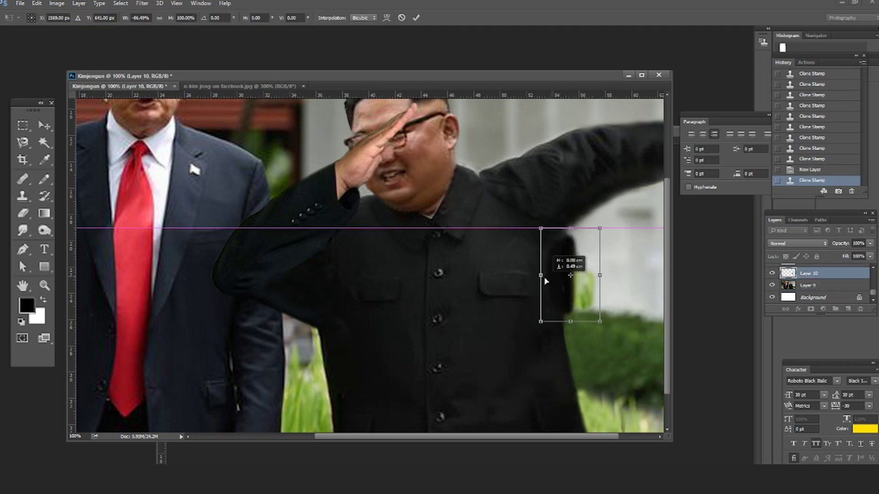
{"action": "key", "text": "Return"}
{"action": "key", "text": "e"}
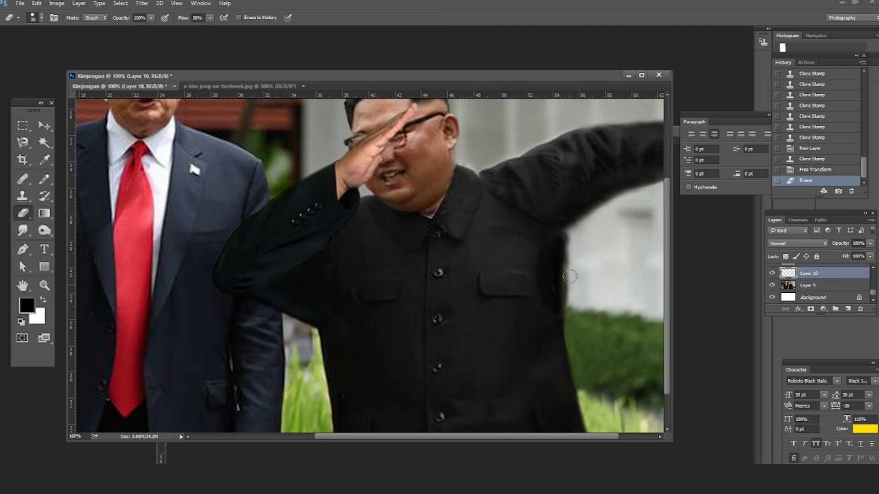
{"action": "key", "text": "v"}
{"action": "left_click_drag", "start_coordinate": [569, 280], "coordinate": [580, 251]}
{"action": "key", "text": "z"}
{"action": "left_click", "coordinate": [581, 292], "text": "alt"}
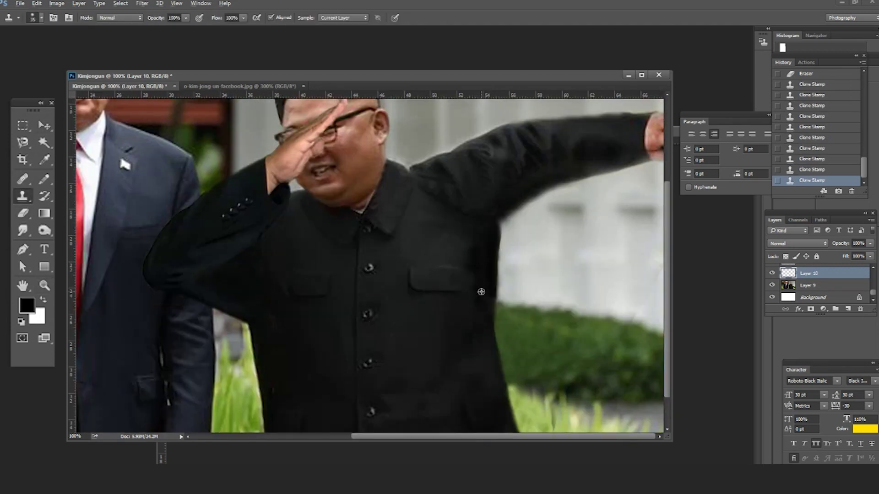
On a new layer, clone the chest pocket flap onto its cut-off end.
{"action": "left_click_drag", "start_coordinate": [487, 358], "coordinate": [551, 321]}
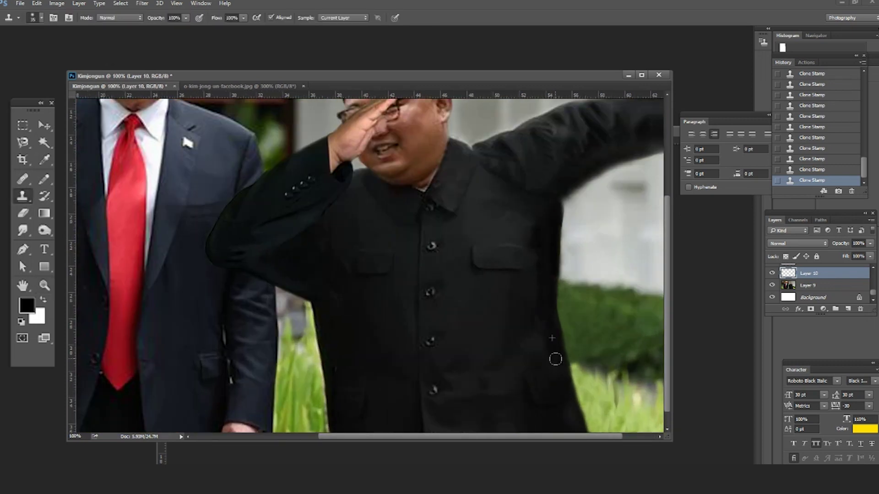
{"action": "scroll", "coordinate": [554, 357], "scroll_direction": "up", "scroll_amount": 2}
{"action": "key", "text": "alt+bracketleft"}
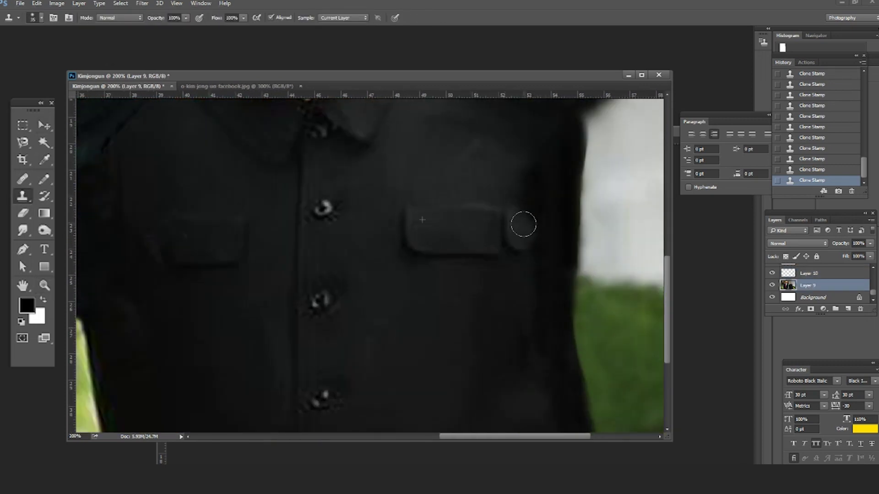
{"action": "key", "text": "ctrl+shift+alt+n"}
{"action": "left_click", "coordinate": [404, 231], "text": "alt"}
{"action": "mouse_move", "coordinate": [517, 233]}
{"action": "left_mouse_down"}
{"action": "mouse_move", "coordinate": [510, 250]}
{"action": "mouse_move", "coordinate": [571, 229]}
{"action": "left_mouse_up"}
Widen the pocket patch and nudge it left into place.
{"action": "key", "text": "ctrl+t"}
{"action": "key", "text": "Return"}
{"action": "key", "text": "v"}
{"action": "key", "text": "Left"}
{"action": "key", "text": "Left"}
{"action": "key", "text": "Left"}
{"action": "key", "text": "Left"}
{"action": "key", "text": "Left"}
{"action": "key", "text": "Left"}
{"action": "key", "text": "Left"}
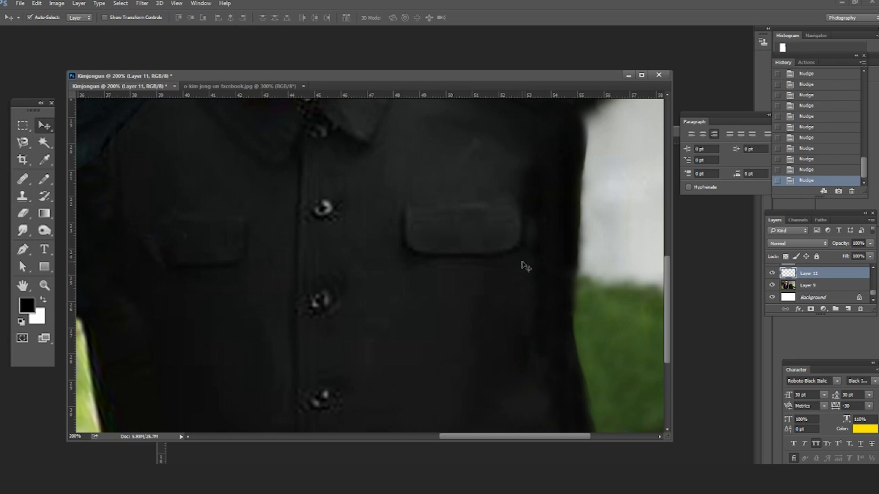
{"action": "key", "text": "z"}
{"action": "left_click", "coordinate": [513, 265], "text": "alt"}
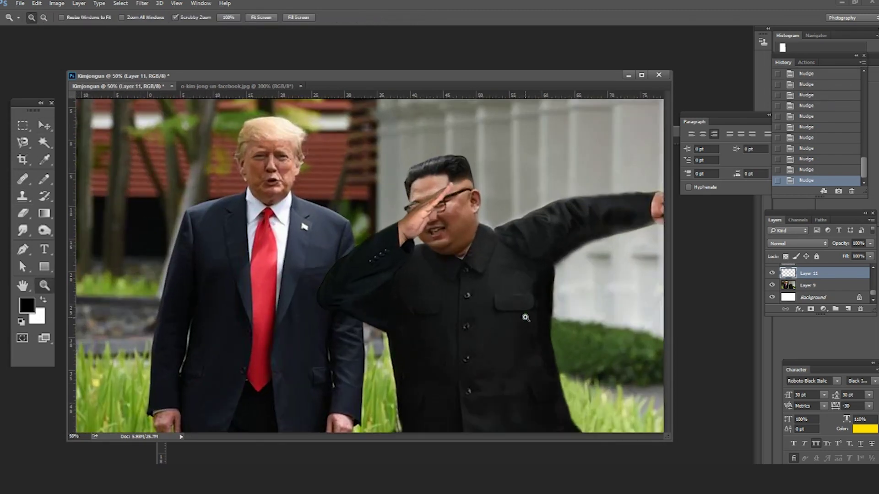
{"action": "key", "text": "v"}
{"action": "key", "text": "s"}
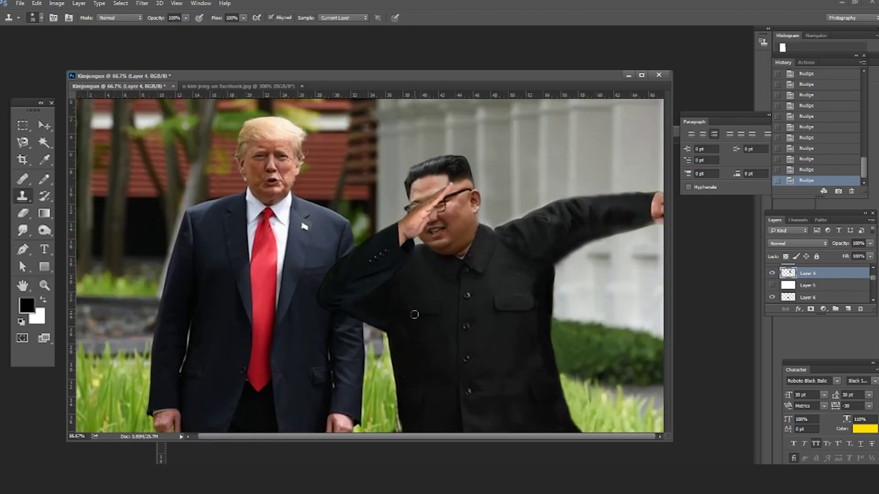
{"action": "key", "text": "v"}
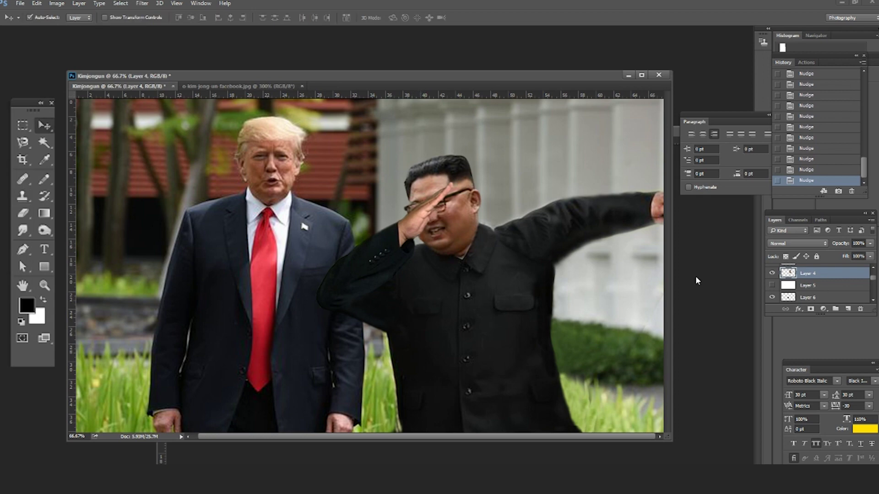
{"action": "left_click", "coordinate": [482, 255]}
Raise the arm layer's brightness to 8 via Brightness/Contrast.
{"action": "left_click", "coordinate": [57, 3]}
{"action": "left_click", "coordinate": [183, 27]}
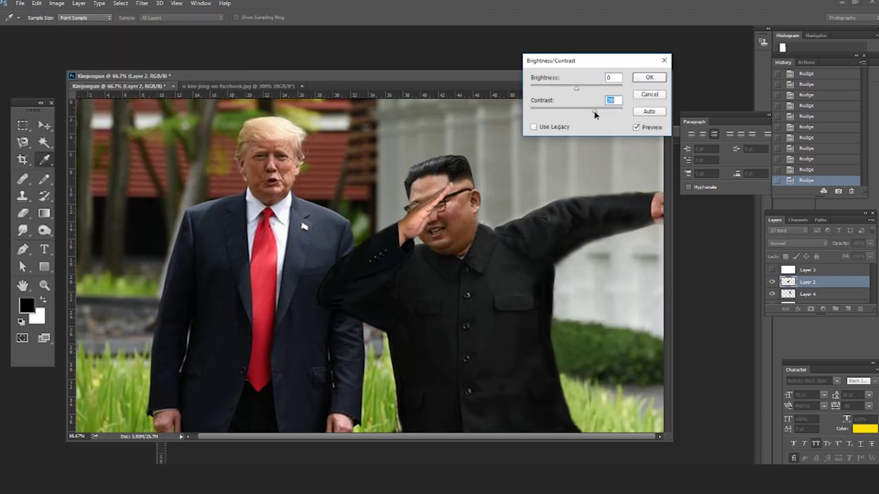
{"action": "left_click_drag", "start_coordinate": [576, 88], "coordinate": [579, 88]}
{"action": "key", "text": "Return"}
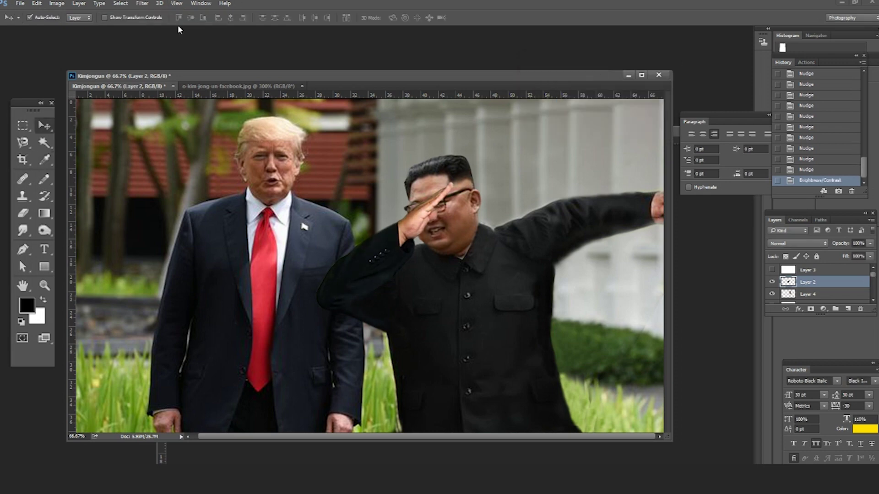
Apply Color Balance, then Hue/Saturation with saturation -18 and lightness -10.
{"action": "left_click", "coordinate": [57, 3]}
{"action": "left_click", "coordinate": [196, 79]}
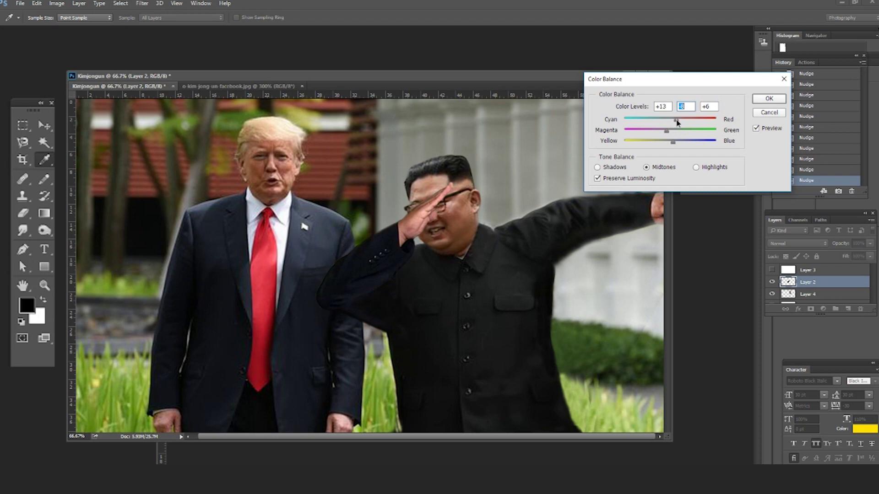
{"action": "key", "text": "Return"}
{"action": "left_click", "coordinate": [57, 3]}
{"action": "left_click", "coordinate": [196, 69]}
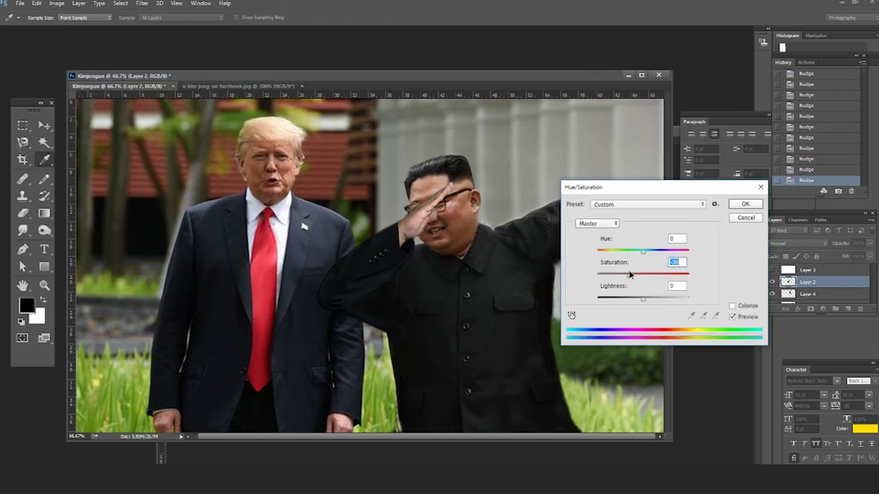
{"action": "left_click_drag", "start_coordinate": [636, 276], "coordinate": [641, 303]}
{"action": "left_click", "coordinate": [737, 207]}
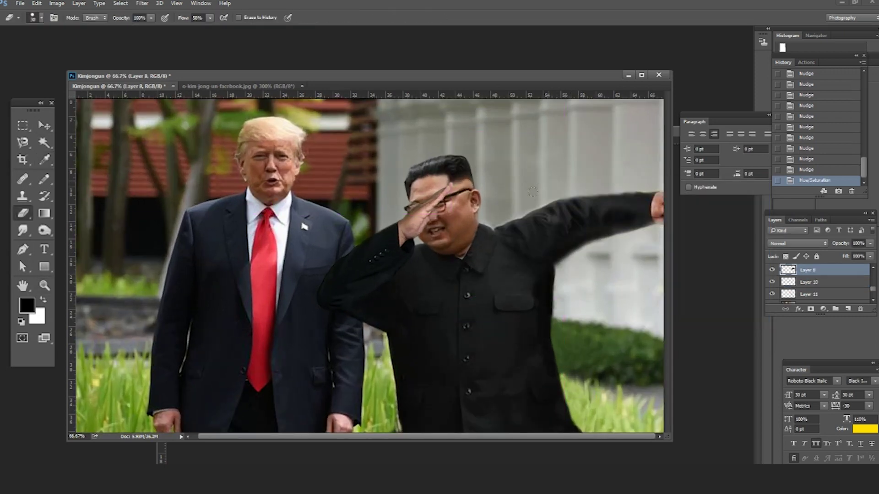
Bend Kim's outstretched arm upward at the hand using Liquify's Forward Warp.
{"action": "key", "text": "v"}
{"action": "left_click_drag", "start_coordinate": [653, 263], "coordinate": [554, 165]}
{"action": "key", "text": "ctrl+z"}
{"action": "left_click", "coordinate": [142, 3]}
{"action": "left_click", "coordinate": [155, 74]}
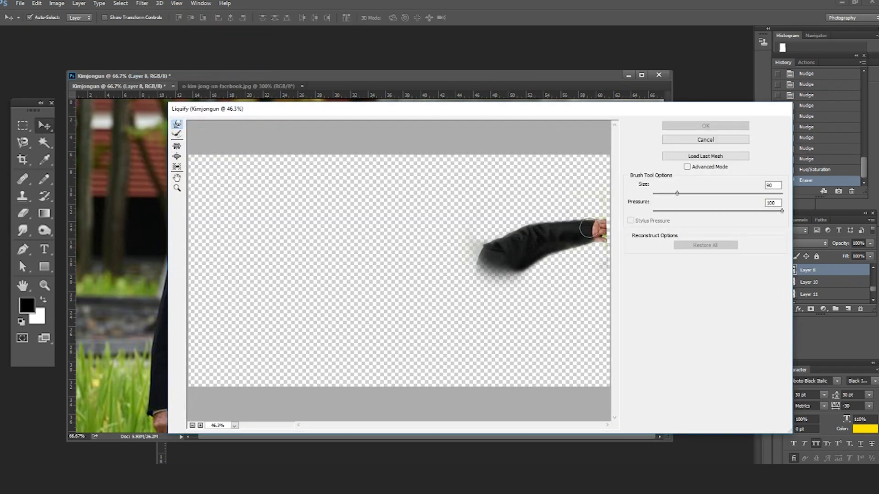
{"action": "key", "text": "bracketleft"}
{"action": "key", "text": "bracketleft"}
{"action": "key", "text": "bracketleft"}
{"action": "mouse_move", "coordinate": [585, 232]}
{"action": "left_mouse_down"}
{"action": "mouse_move", "coordinate": [594, 217]}
{"action": "mouse_move", "coordinate": [588, 206]}
{"action": "left_mouse_up"}
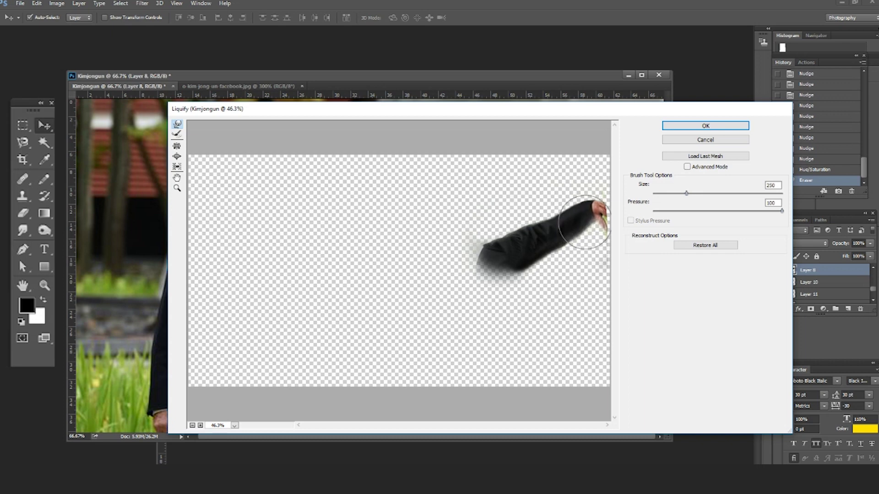
{"action": "key", "text": "Return"}
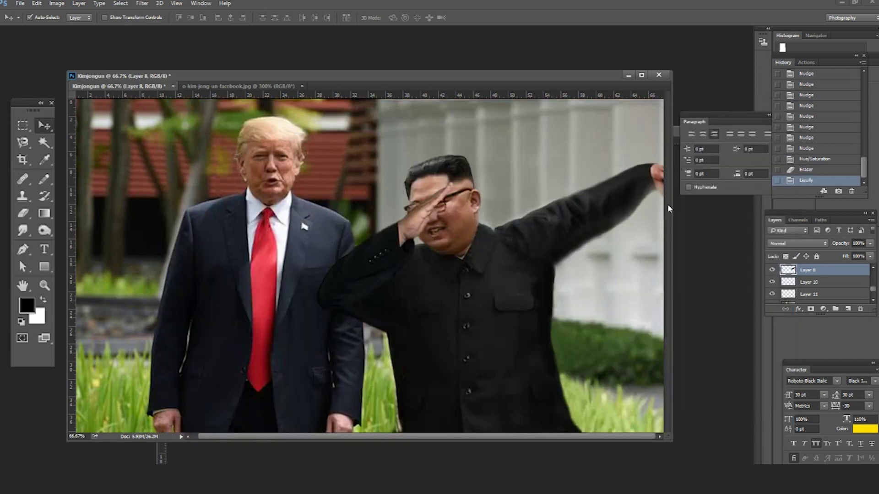
Clone sleeve texture over the seam near the hand and zoom out.
{"action": "key", "text": "s"}
{"action": "left_click", "coordinate": [638, 215], "text": "alt"}
{"action": "left_click", "coordinate": [646, 194]}
{"action": "key", "text": "z"}
{"action": "left_click", "coordinate": [611, 240], "text": "alt"}
{"action": "key", "text": "v"}
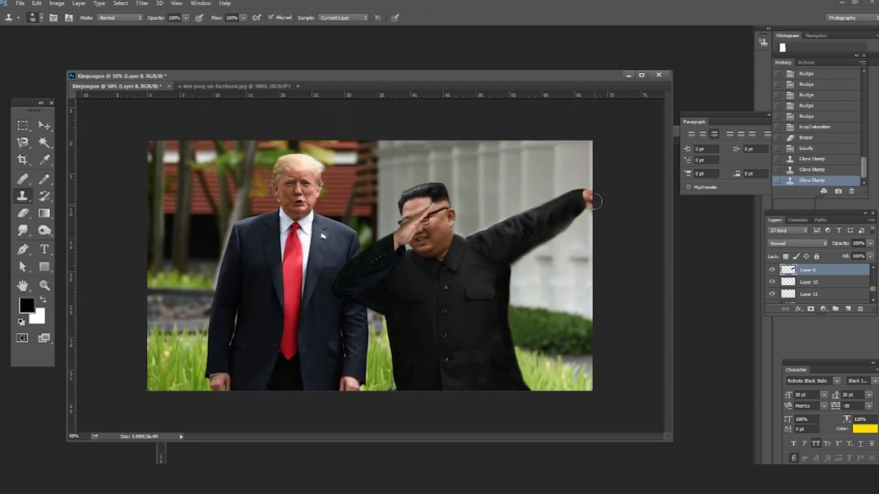
Refine the arm warp in Liquify with Reconstruct and Forward Warp.
{"action": "left_click", "coordinate": [142, 4]}
{"action": "left_click", "coordinate": [153, 74]}
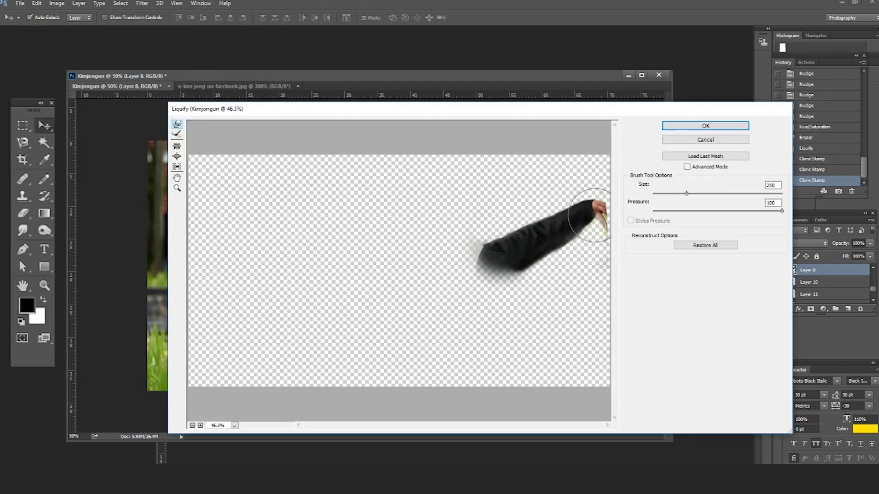
{"action": "left_click", "coordinate": [174, 148]}
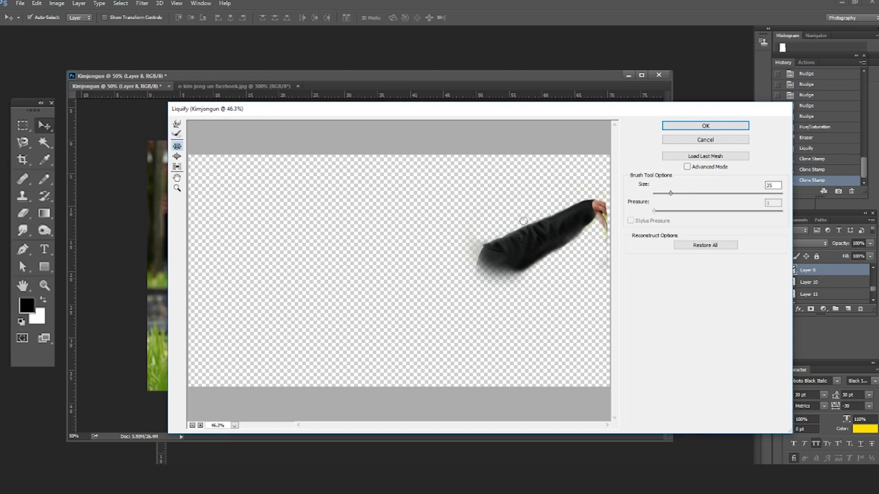
{"action": "left_click", "coordinate": [177, 123]}
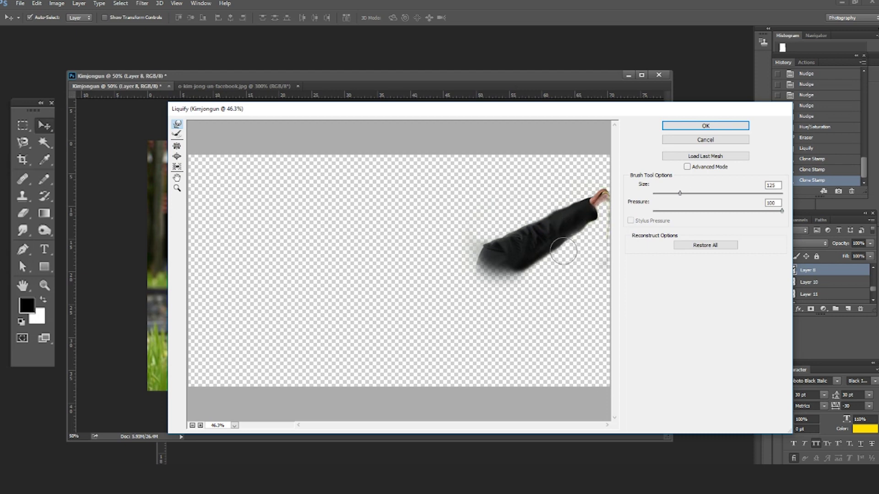
{"action": "left_click", "coordinate": [682, 125]}
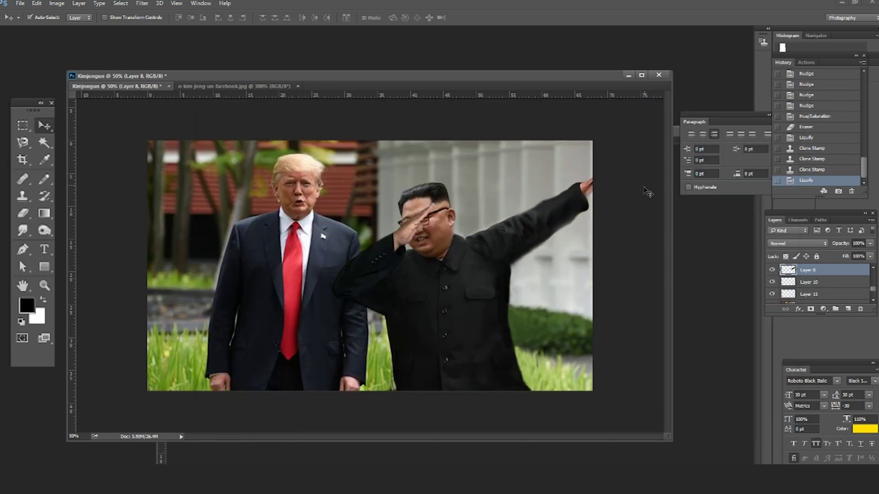
{"action": "key", "text": "z"}
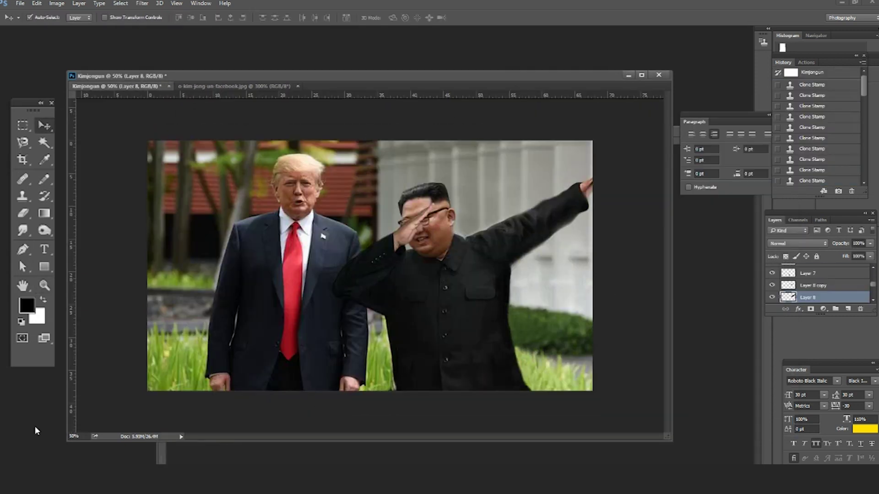
Open carney-and-plouffe-facepalm.jpg and rotate the fist patch to fit the raised arm.
{"action": "key", "text": "ctrl+o"}
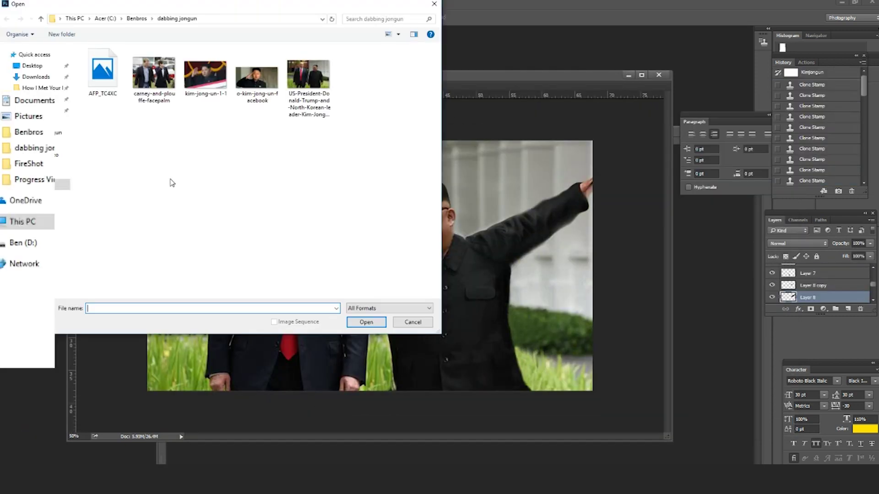
{"action": "double_click", "coordinate": [153, 73]}
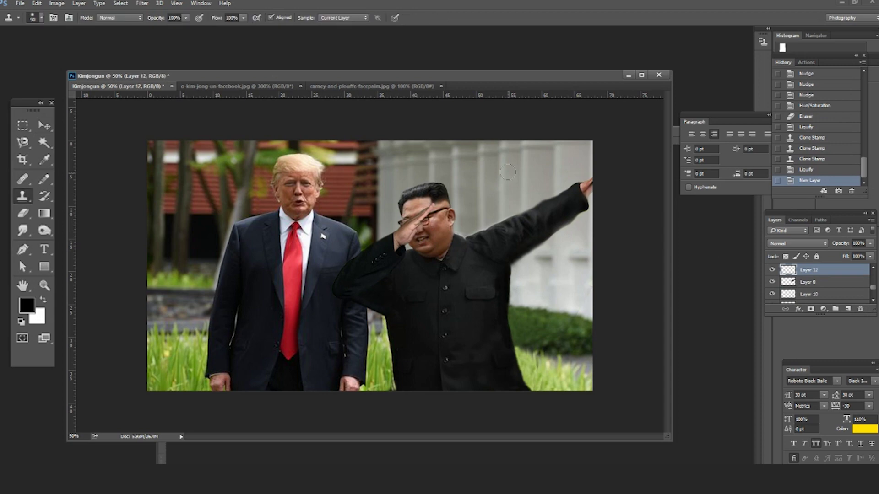
{"action": "key", "text": "ctrl+t"}
{"action": "mouse_move", "coordinate": [489, 146]}
{"action": "left_mouse_down"}
{"action": "mouse_move", "coordinate": [500, 139]}
{"action": "mouse_move", "coordinate": [555, 192]}
{"action": "mouse_move", "coordinate": [604, 110]}
{"action": "left_mouse_up"}
{"action": "key", "text": "Return"}
Erase the fist patch's edges and the leftover grey ghosting around the arm.
{"action": "key", "text": "e"}
{"action": "mouse_move", "coordinate": [537, 197]}
{"action": "left_mouse_down"}
{"action": "mouse_move", "coordinate": [514, 176]}
{"action": "mouse_move", "coordinate": [480, 215]}
{"action": "mouse_move", "coordinate": [504, 174]}
{"action": "left_mouse_up"}
{"action": "key", "text": "bracketright"}
{"action": "key", "text": "bracketright"}
{"action": "key", "text": "bracketright"}
{"action": "mouse_move", "coordinate": [513, 219]}
{"action": "left_mouse_down"}
{"action": "mouse_move", "coordinate": [566, 210]}
{"action": "mouse_move", "coordinate": [585, 174]}
{"action": "left_mouse_up"}
{"action": "key", "text": "bracketleft"}
{"action": "key", "text": "bracketleft"}
{"action": "key", "text": "bracketleft"}
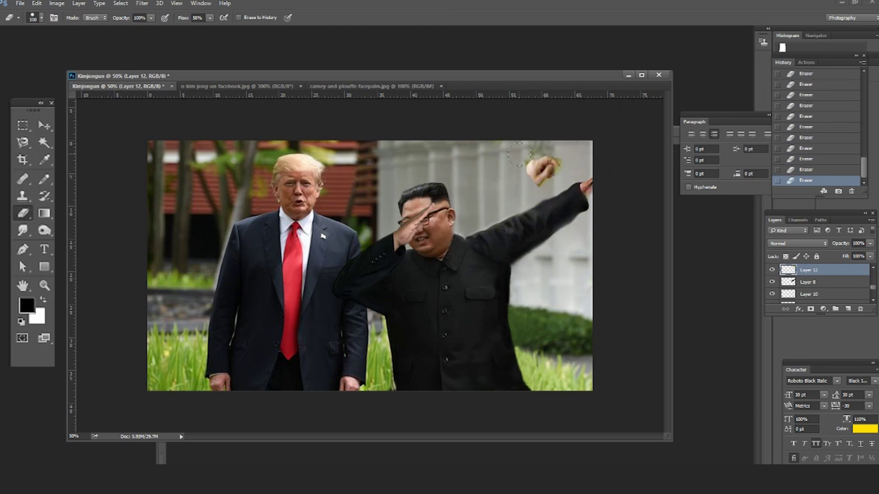
{"action": "scroll", "coordinate": [581, 172], "scroll_direction": "up", "scroll_amount": 1}
{"action": "scroll", "coordinate": [578, 200], "scroll_direction": "up", "scroll_amount": 1}
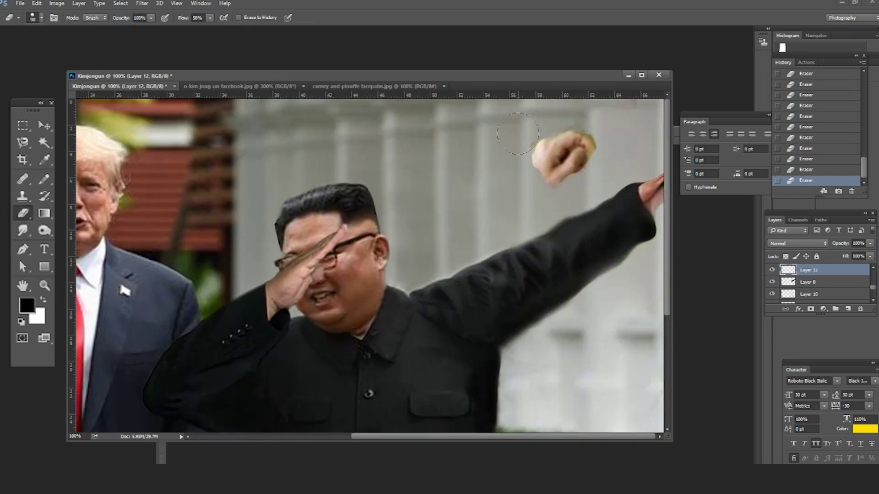
{"action": "scroll", "coordinate": [520, 159], "scroll_direction": "down", "scroll_amount": 1}
{"action": "scroll", "coordinate": [520, 159], "scroll_direction": "down", "scroll_amount": 1}
{"action": "left_click_drag", "start_coordinate": [549, 176], "coordinate": [558, 151]}
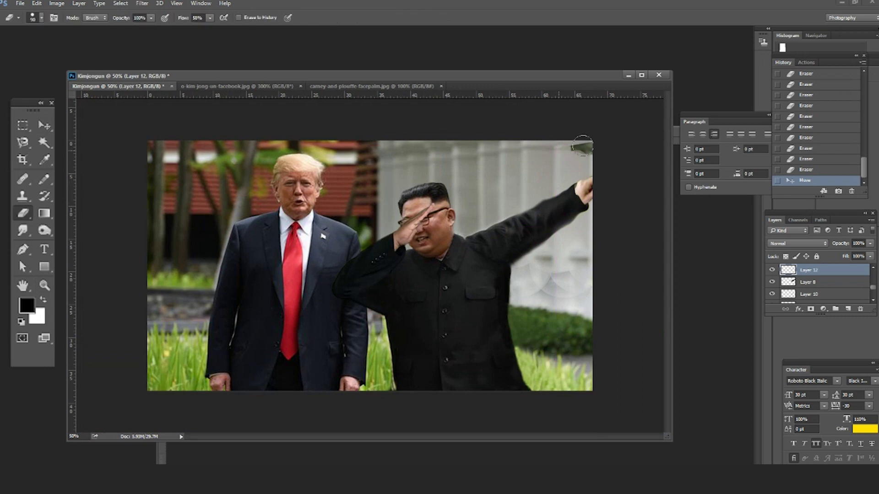
{"action": "left_click_drag", "start_coordinate": [568, 281], "coordinate": [512, 292]}
Move the fist left toward the raised arm and scale it down.
{"action": "key", "text": "v"}
{"action": "mouse_move", "coordinate": [583, 188]}
{"action": "left_mouse_down"}
{"action": "mouse_move", "coordinate": [530, 182]}
{"action": "mouse_move", "coordinate": [504, 199]}
{"action": "left_mouse_up"}
{"action": "key", "text": "ctrl+t"}
{"action": "left_click_drag", "start_coordinate": [554, 332], "coordinate": [525, 304]}
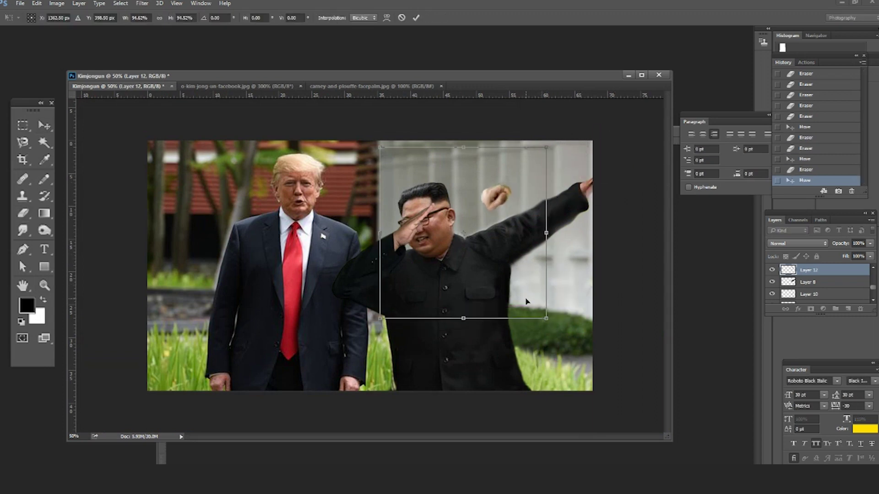
{"action": "key", "text": "Return"}
{"action": "key", "text": "e"}
{"action": "left_click_drag", "start_coordinate": [516, 251], "coordinate": [407, 293]}
{"action": "key", "text": "ctrl+t"}
{"action": "left_click_drag", "start_coordinate": [499, 199], "coordinate": [476, 202]}
{"action": "key", "text": "Return"}
Fine-tune the fist's position so it sits on Kim's raised hand.
{"action": "key", "text": "e"}
{"action": "key", "text": "ctrl+t"}
{"action": "mouse_move", "coordinate": [458, 257]}
{"action": "left_mouse_down"}
{"action": "mouse_move", "coordinate": [504, 275]}
{"action": "mouse_move", "coordinate": [539, 247]}
{"action": "mouse_move", "coordinate": [531, 250]}
{"action": "left_mouse_up"}
{"action": "key", "text": "Return"}
{"action": "key", "text": "e"}
{"action": "key", "text": "ctrl+t"}
{"action": "left_click_drag", "start_coordinate": [571, 182], "coordinate": [555, 169]}
{"action": "key", "text": "Return"}
{"action": "left_click", "coordinate": [57, 3]}
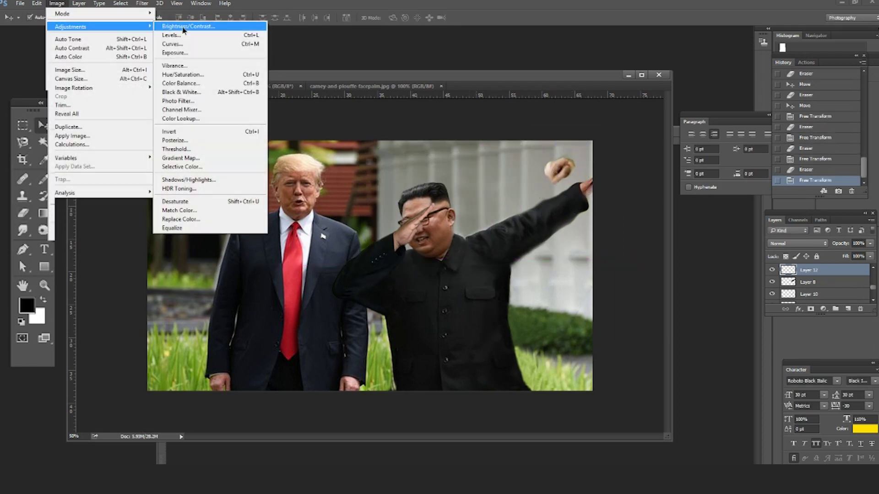
Darken the fist's Reds with Hue/Saturation Lightness -28.
{"action": "left_click", "coordinate": [192, 68]}
{"action": "left_click", "coordinate": [605, 223]}
{"action": "left_click", "coordinate": [595, 227]}
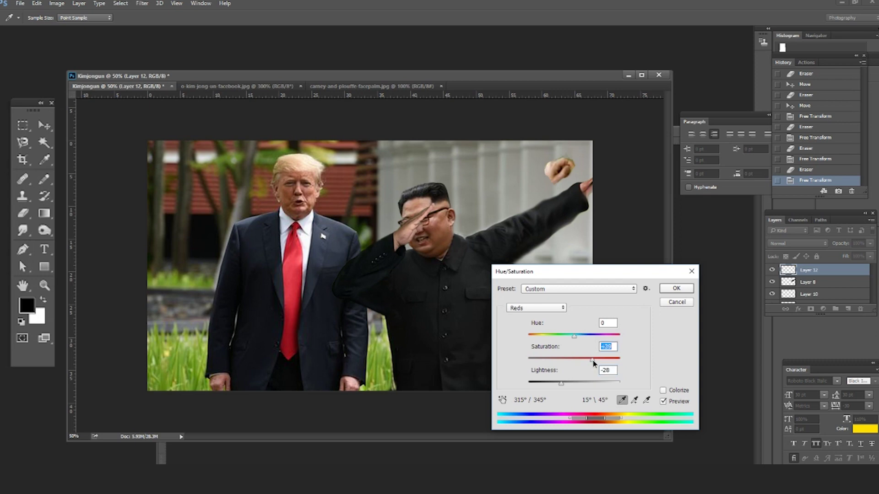
{"action": "left_click", "coordinate": [663, 289]}
{"action": "key", "text": "ctrl+t"}
{"action": "key", "text": "Return"}
Reshape the fist in Liquify and nudge it right onto the hand.
{"action": "left_click", "coordinate": [142, 3]}
{"action": "left_click", "coordinate": [165, 74]}
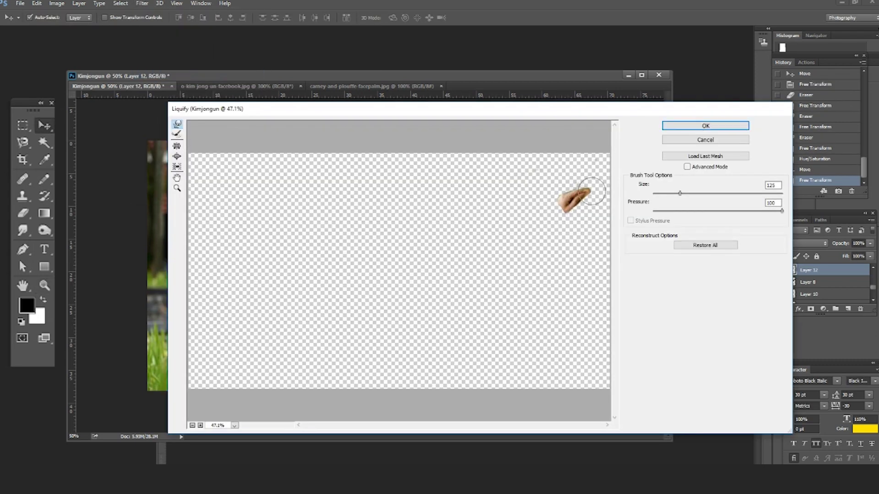
{"action": "left_click", "coordinate": [705, 126]}
{"action": "key", "text": "shift+Right"}
Zoom in and erase the seam between the fist and the arm.
{"action": "key", "text": "z"}
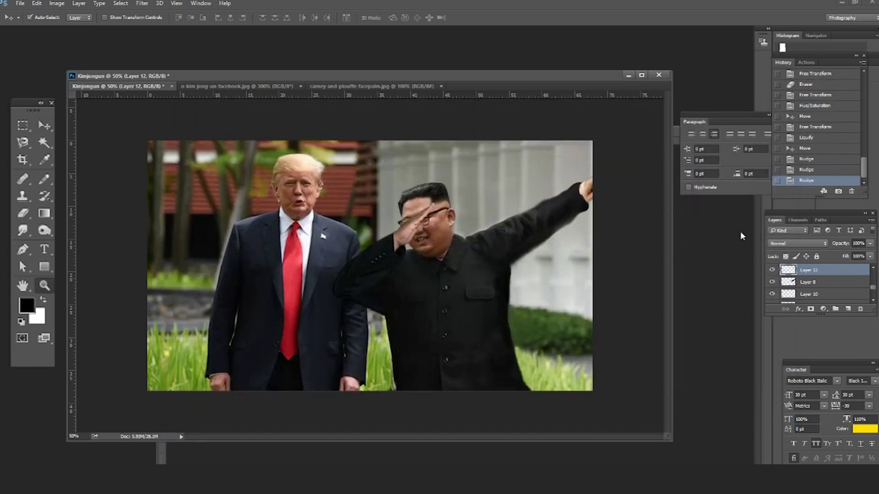
{"action": "left_click", "coordinate": [423, 220]}
{"action": "left_click", "coordinate": [441, 197]}
{"action": "left_click", "coordinate": [529, 192]}
{"action": "key", "text": "ctrl+minus"}
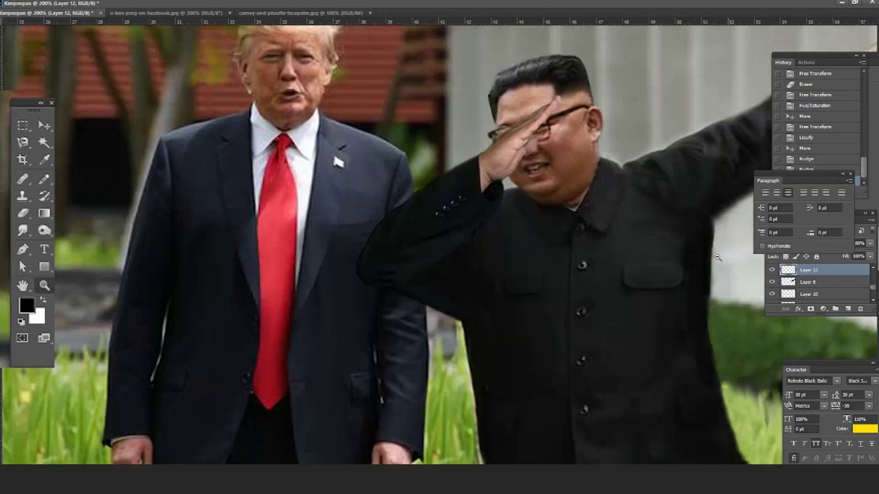
{"action": "key", "text": "ctrl+minus"}
{"action": "key", "text": "e"}
{"action": "left_click_drag", "start_coordinate": [705, 146], "coordinate": [722, 164]}
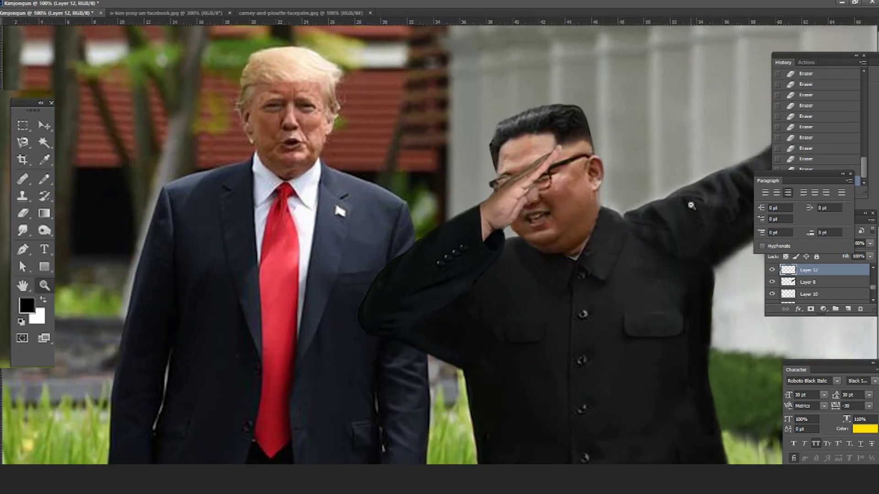
{"action": "key", "text": "v"}
{"action": "left_click", "coordinate": [686, 206], "text": "ctrl"}
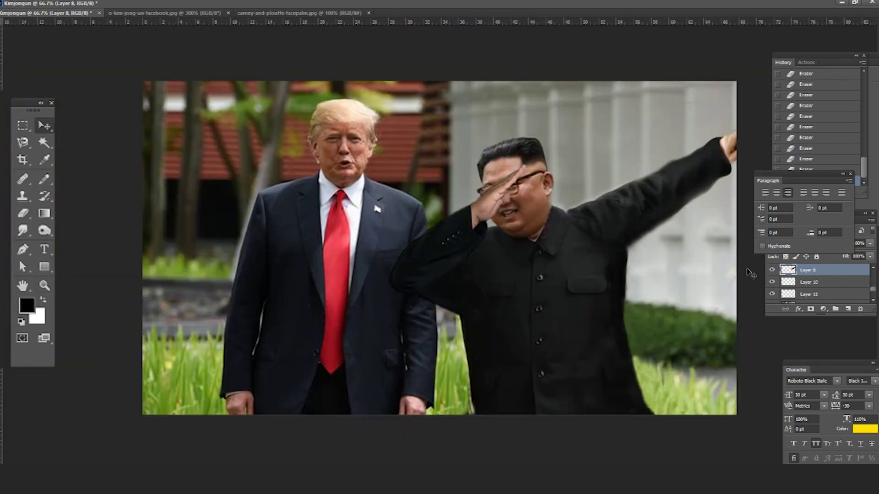
Merge the selected layers and save, then undo the merge to restore them.
{"action": "scroll", "coordinate": [810, 288], "scroll_direction": "down", "scroll_amount": 2}
{"action": "right_click", "coordinate": [810, 297]}
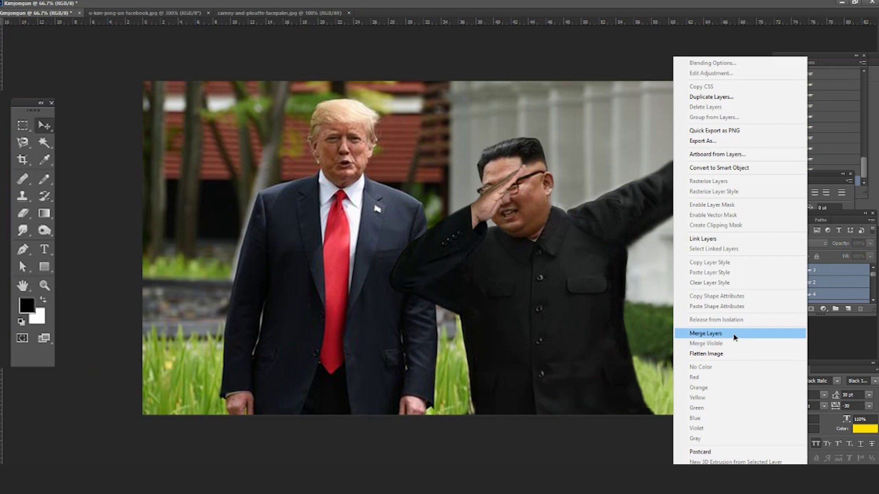
{"action": "left_click", "coordinate": [737, 335]}
{"action": "key", "text": "ctrl+s"}
{"action": "key", "text": "Return"}
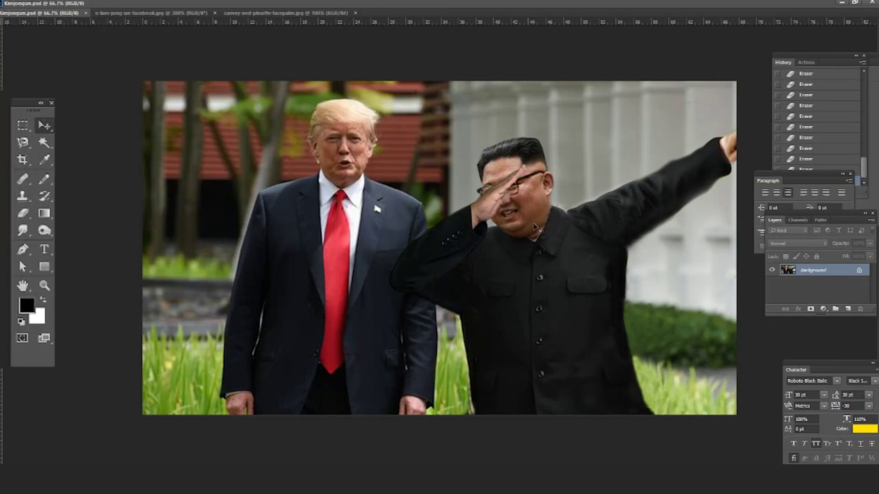
{"action": "key", "text": "ctrl+z"}
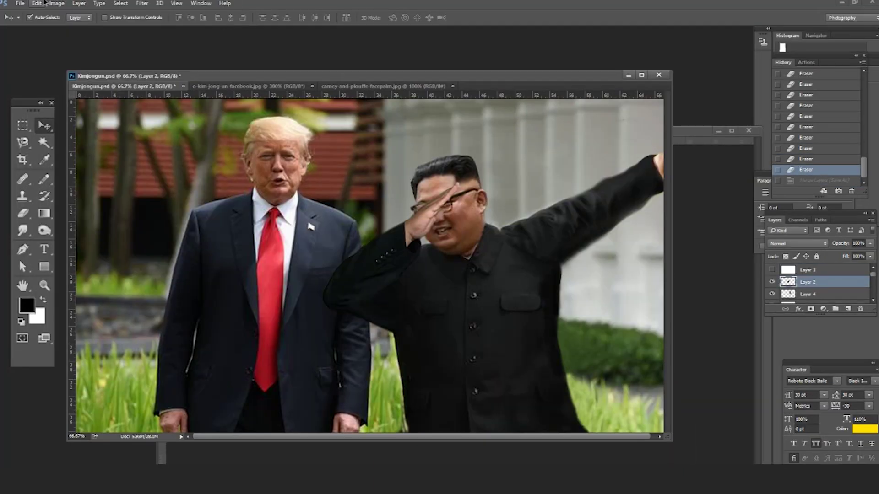
Lower the arm's Blues saturation to -26 and Magentas saturation to -62.
{"action": "left_click", "coordinate": [57, 3]}
{"action": "left_click", "coordinate": [205, 74]}
{"action": "left_click", "coordinate": [535, 308]}
{"action": "left_click", "coordinate": [530, 344]}
{"action": "left_click_drag", "start_coordinate": [574, 359], "coordinate": [562, 360]}
{"action": "left_click", "coordinate": [680, 294]}
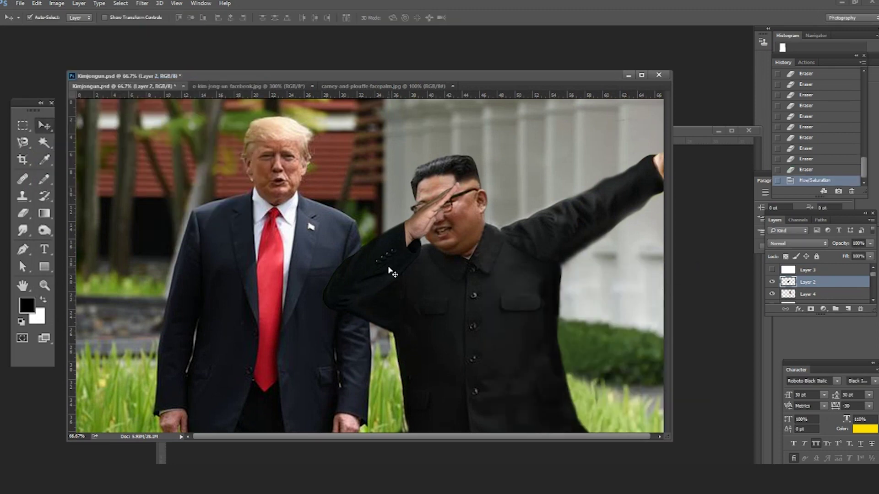
{"action": "left_click", "coordinate": [56, 4]}
{"action": "left_click", "coordinate": [229, 72]}
{"action": "left_click", "coordinate": [536, 307]}
{"action": "left_click_drag", "start_coordinate": [574, 359], "coordinate": [544, 359]}
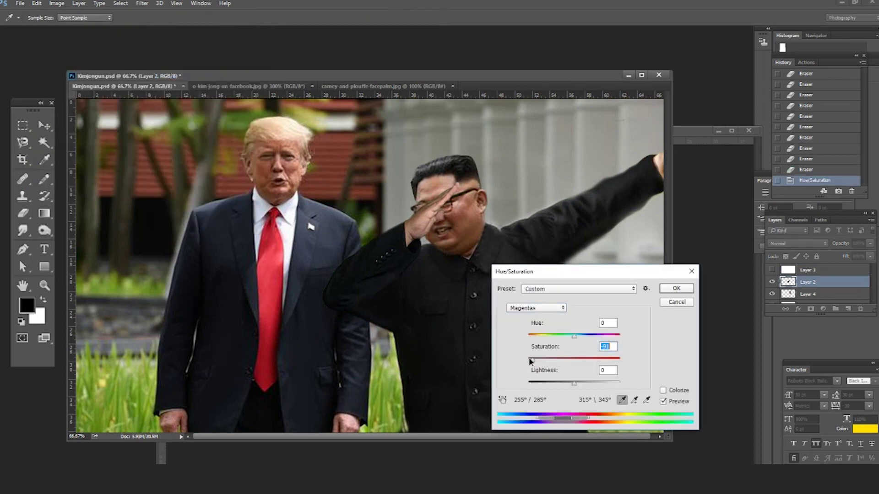
{"action": "key", "text": "Return"}
Add a drop shadow with 12% opacity, 118° angle, 39% spread, 32 px size.
{"action": "key", "text": "ctrl+plus"}
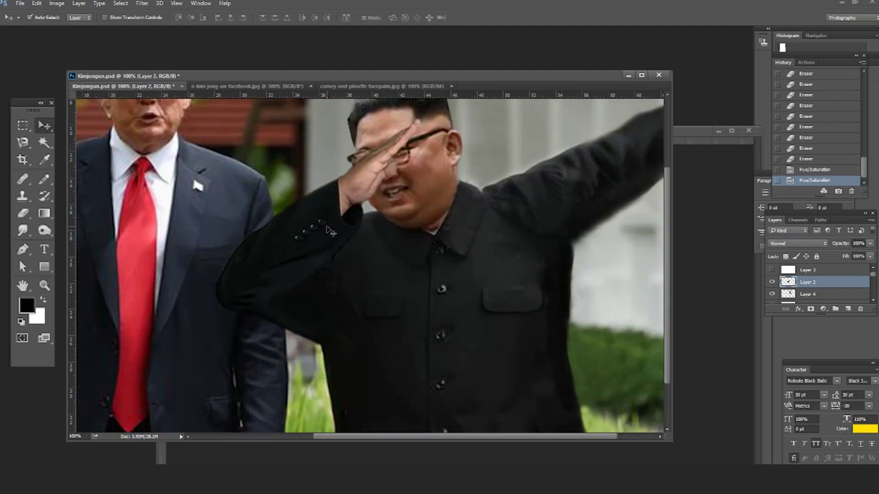
{"action": "double_click", "coordinate": [833, 282]}
{"action": "left_click", "coordinate": [542, 383]}
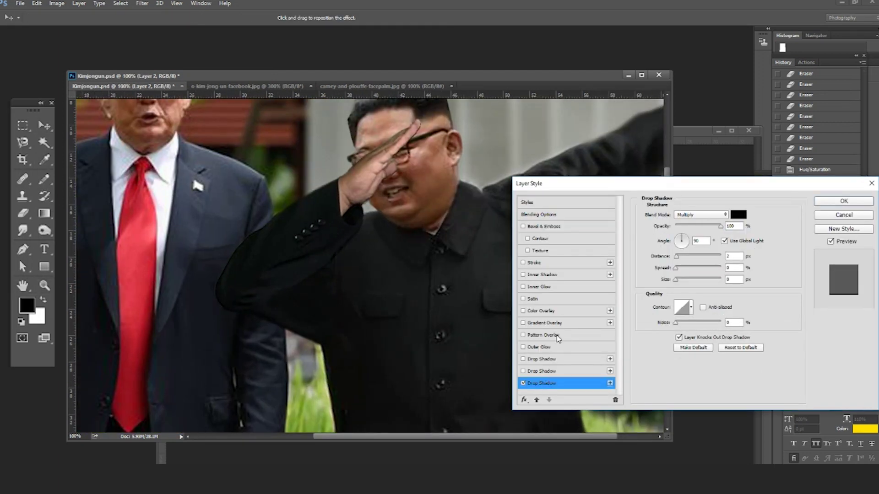
{"action": "left_click", "coordinate": [551, 383]}
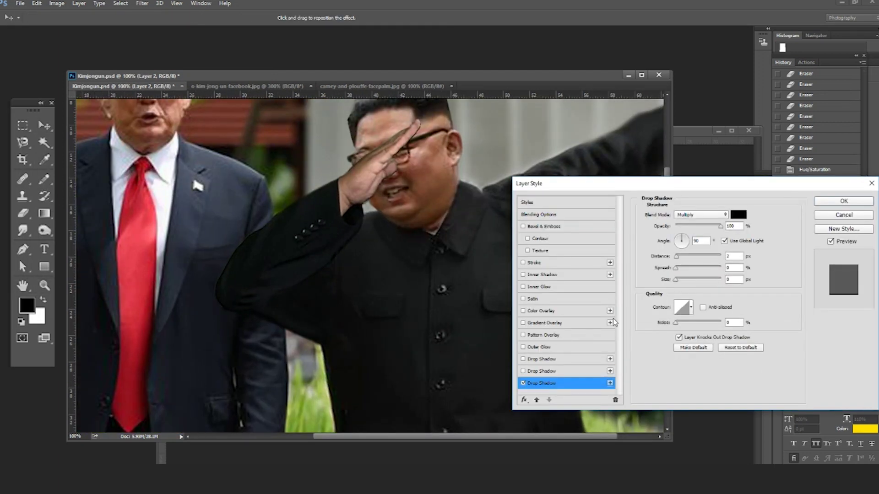
{"action": "left_click_drag", "start_coordinate": [708, 269], "coordinate": [692, 268]}
{"action": "left_click", "coordinate": [677, 231]}
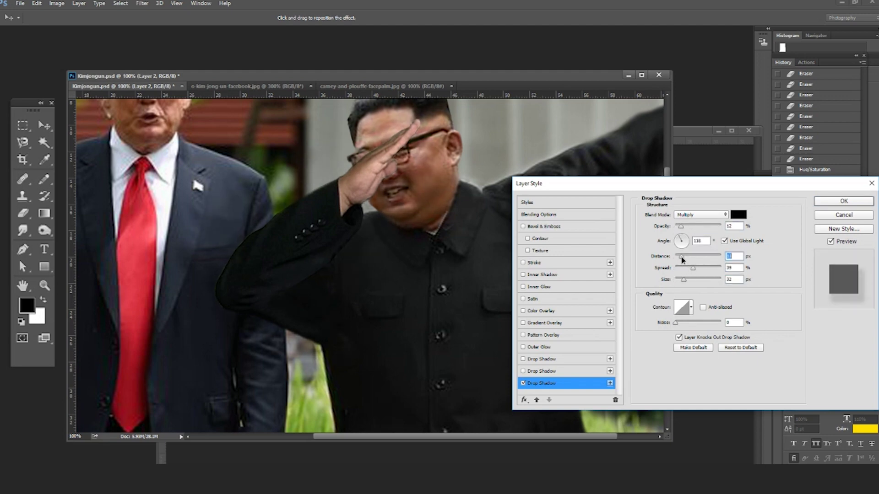
{"action": "key", "text": "Return"}
{"action": "key", "text": "e"}
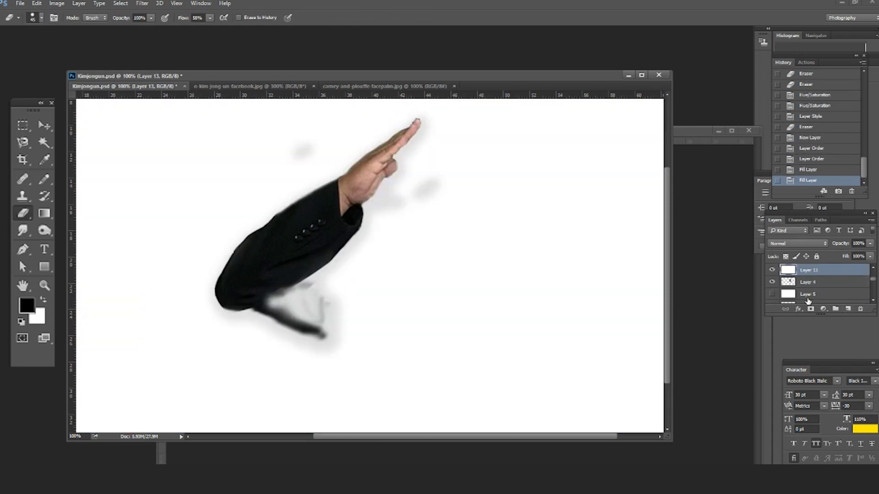
Erase the grey shadow smudges near the hand and below the sleeve.
{"action": "key", "text": "alt+bracketright"}
{"action": "key", "text": "v"}
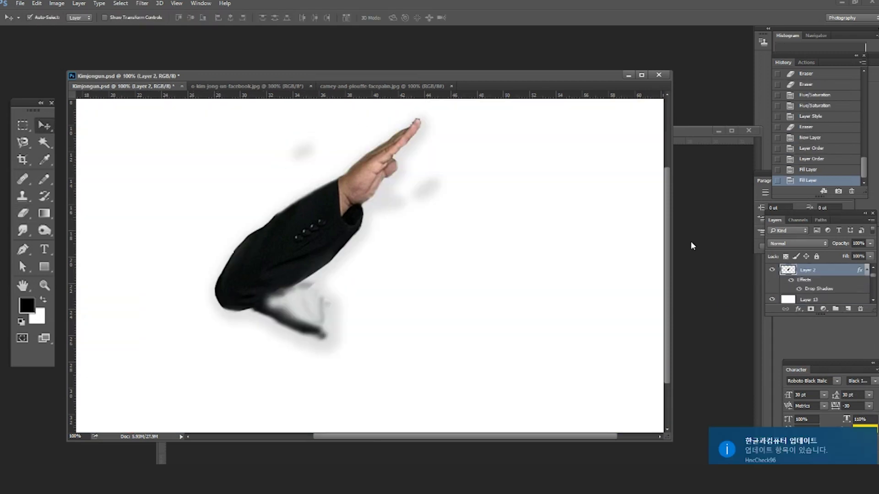
{"action": "key", "text": "e"}
{"action": "left_click", "coordinate": [302, 151]}
{"action": "left_click", "coordinate": [428, 188]}
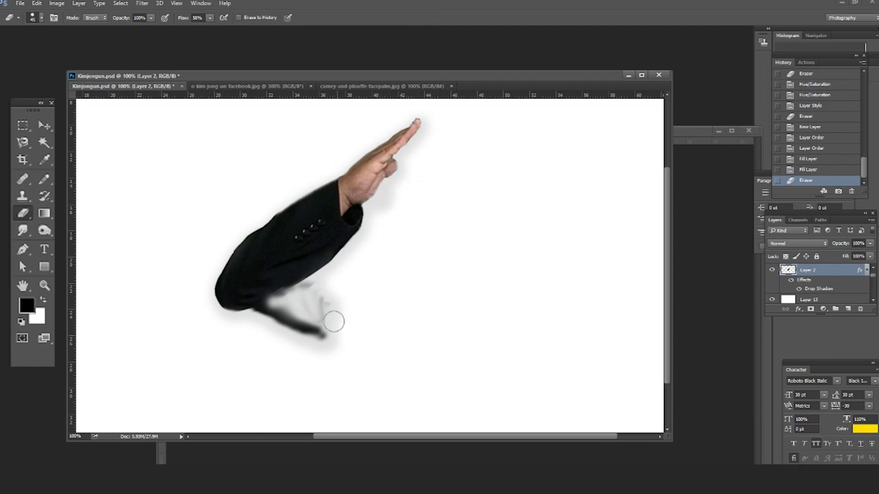
{"action": "left_click_drag", "start_coordinate": [334, 321], "coordinate": [313, 293]}
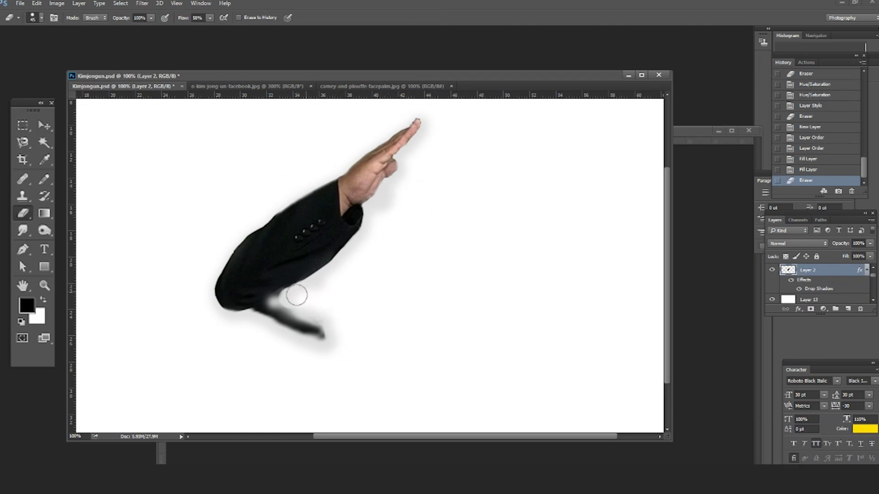
Close the extra facepalm photo and zoom out to the whole scene.
{"action": "left_click", "coordinate": [247, 86]}
{"action": "left_click", "coordinate": [350, 87]}
{"action": "key", "text": "v"}
{"action": "left_click", "coordinate": [450, 86]}
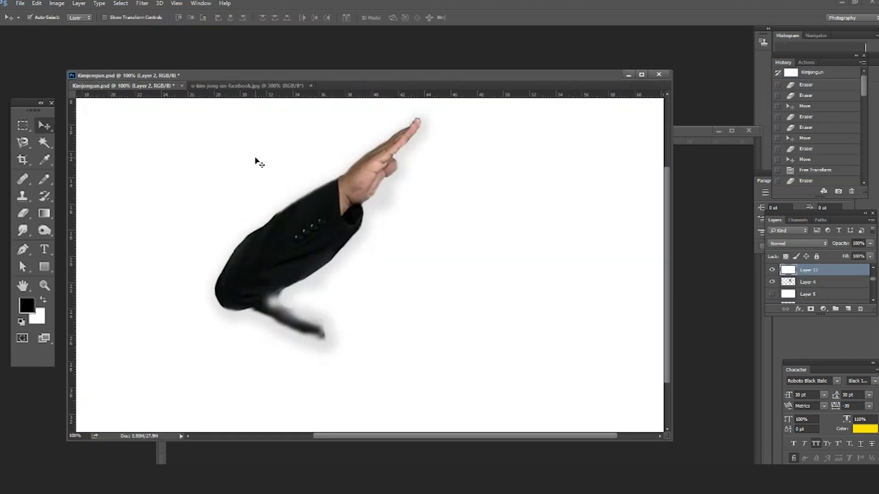
{"action": "left_click_drag", "start_coordinate": [255, 161], "coordinate": [376, 213]}
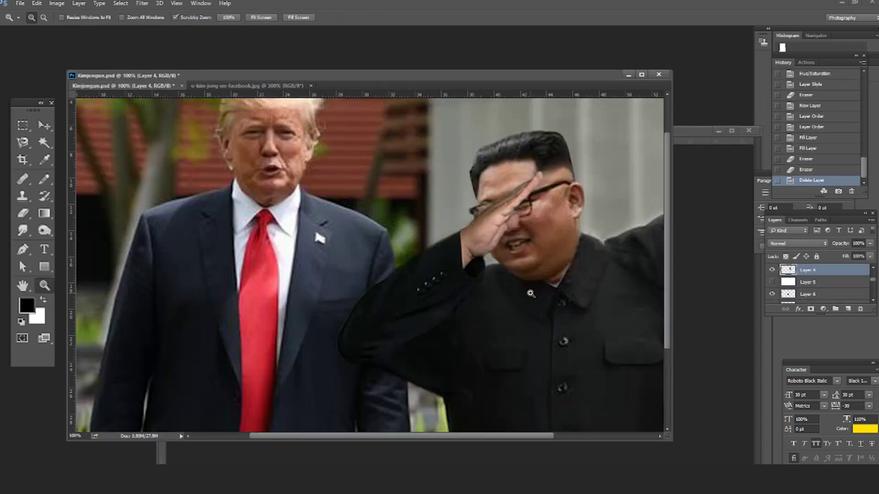
{"action": "left_click", "coordinate": [530, 294], "text": "alt"}
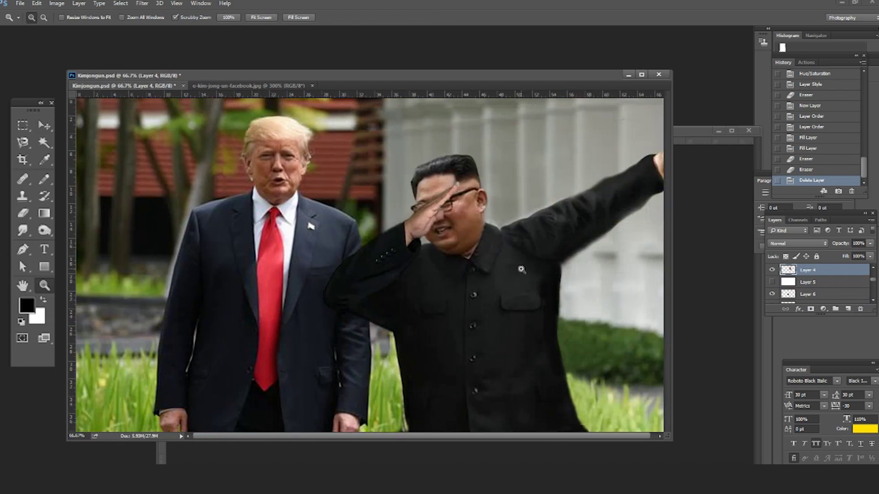
Clone-stamp background over the raised arm's lower edge to smooth it.
{"action": "left_click", "coordinate": [521, 269]}
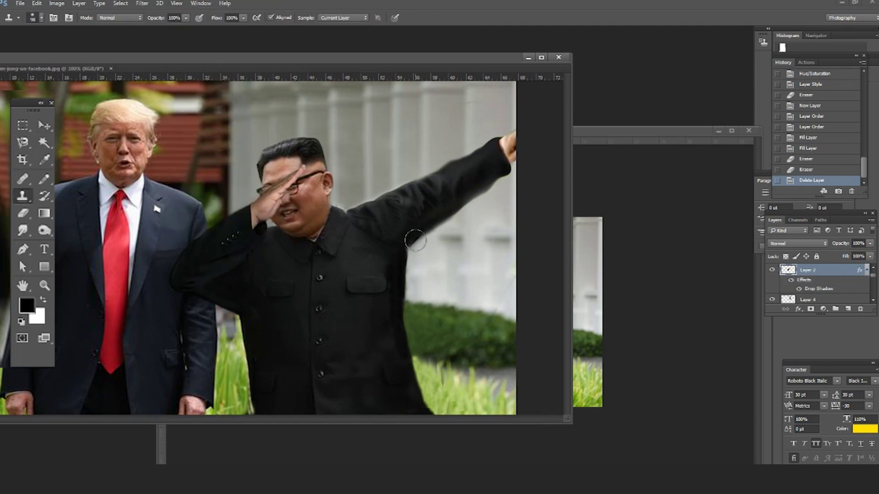
{"action": "left_click", "coordinate": [411, 244]}
{"action": "left_click", "coordinate": [424, 231]}
{"action": "left_click", "coordinate": [382, 227]}
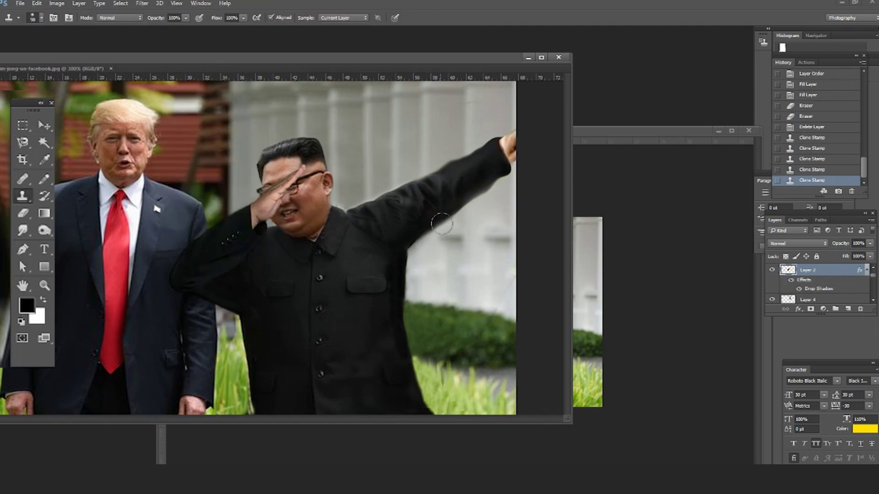
{"action": "left_click_drag", "start_coordinate": [460, 209], "coordinate": [484, 192]}
{"action": "left_click", "coordinate": [490, 185]}
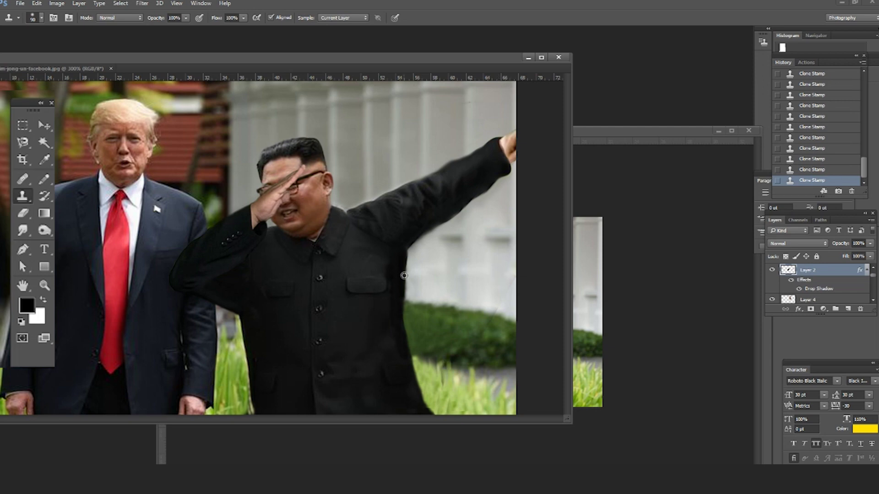
{"action": "key", "text": "z"}
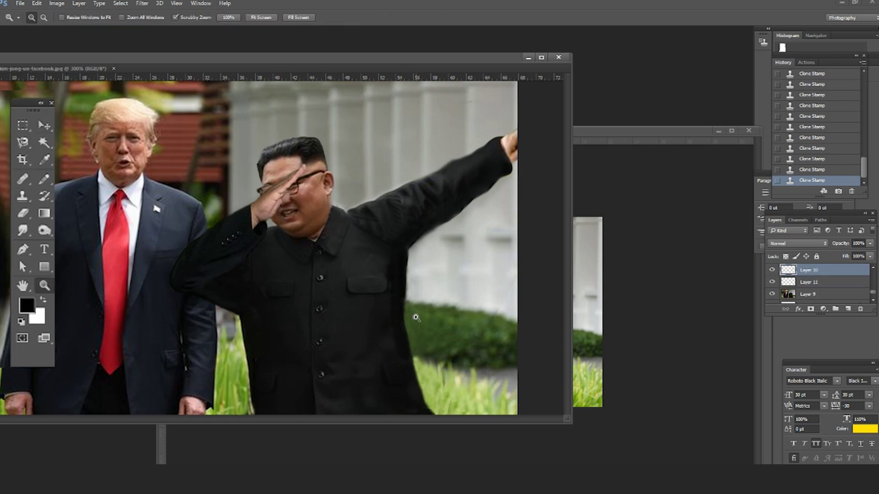
{"action": "key", "text": "s"}
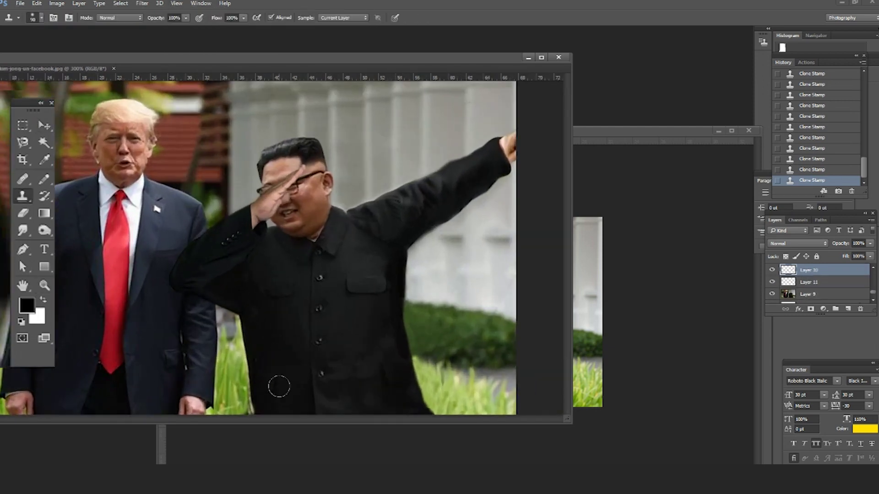
Undo the last clone stroke and add a new empty layer above Layer 9.
{"action": "key", "text": "alt+bracketleft"}
{"action": "key", "text": "alt+bracketleft"}
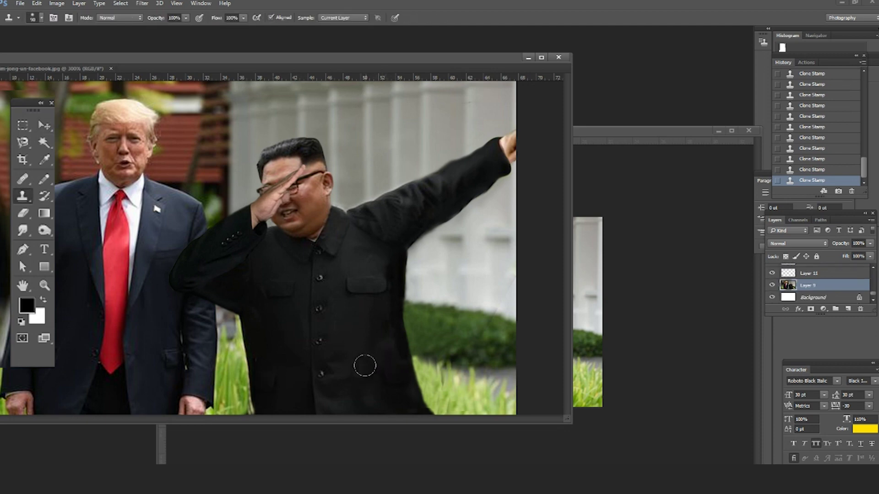
{"action": "key", "text": "v"}
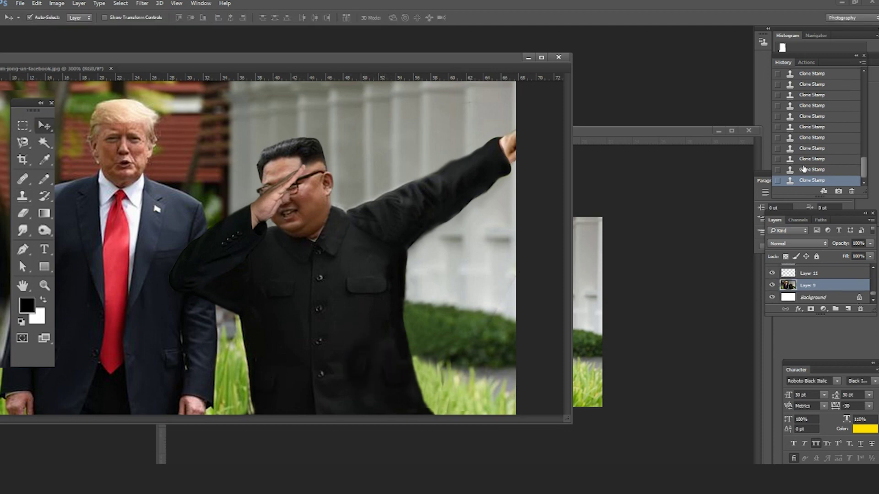
{"action": "key", "text": "ctrl+z"}
{"action": "left_click", "coordinate": [847, 310]}
Stamp a cloned patch on the jacket edge, flip it horizontally, and move it into place.
{"action": "key", "text": "s"}
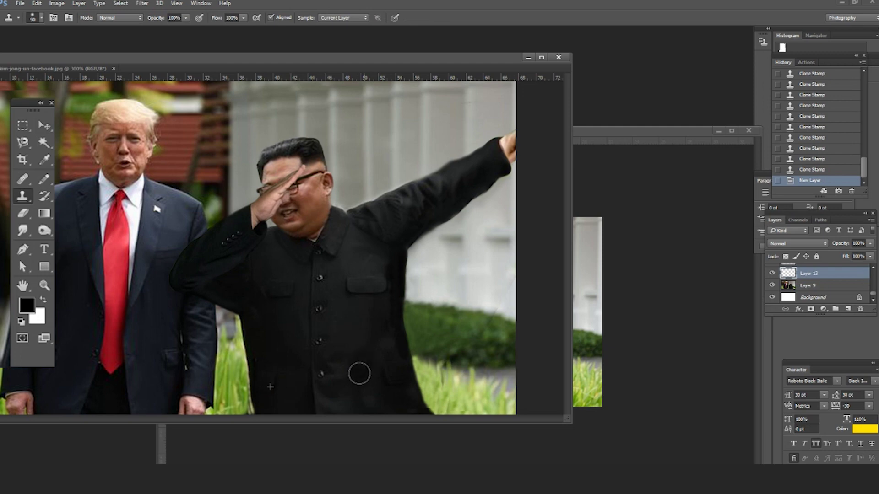
{"action": "left_click", "coordinate": [361, 366]}
{"action": "key", "text": "ctrl+t"}
{"action": "left_click_drag", "start_coordinate": [325, 364], "coordinate": [423, 365]}
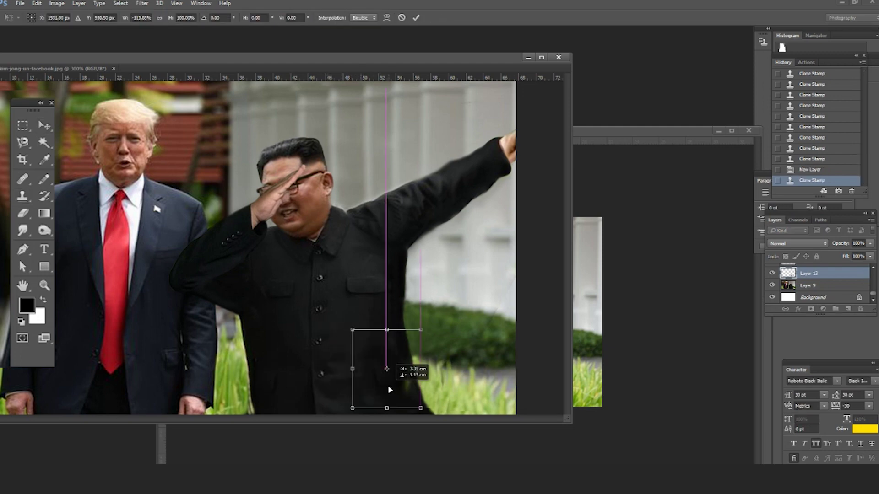
{"action": "key", "text": "Return"}
{"action": "key", "text": "v"}
{"action": "scroll", "coordinate": [412, 387], "scroll_direction": "up", "scroll_amount": 2}
{"action": "left_click_drag", "start_coordinate": [343, 364], "coordinate": [421, 395]}
Try two clone strokes over the jacket edge, then revert them from History.
{"action": "key", "text": "s"}
{"action": "left_click", "coordinate": [402, 373]}
{"action": "left_click", "coordinate": [434, 387]}
{"action": "key", "text": "v"}
{"action": "left_click", "coordinate": [804, 158]}
Erase the patch's hard edges and clone-stamp a few spots along the jacket edge.
{"action": "key", "text": "e"}
{"action": "left_click_drag", "start_coordinate": [414, 339], "coordinate": [407, 368]}
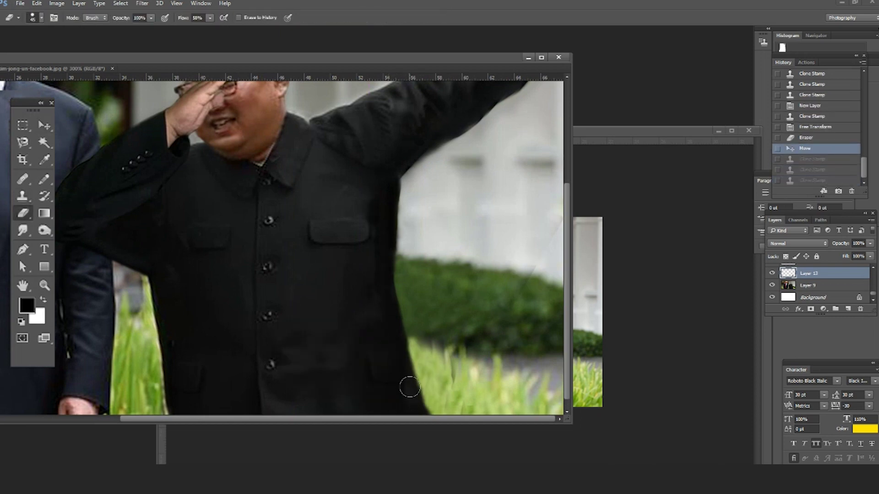
{"action": "left_click", "coordinate": [406, 385]}
{"action": "left_click", "coordinate": [412, 392]}
{"action": "key", "text": "s"}
{"action": "left_click", "coordinate": [396, 377]}
{"action": "left_click", "coordinate": [401, 380]}
On Layer 10, clone the jacket edge down toward the grass and zoom out to check.
{"action": "scroll", "coordinate": [402, 320], "scroll_direction": "down", "scroll_amount": 3}
{"action": "key", "text": "alt+bracketright"}
{"action": "key", "text": "alt+bracketright"}
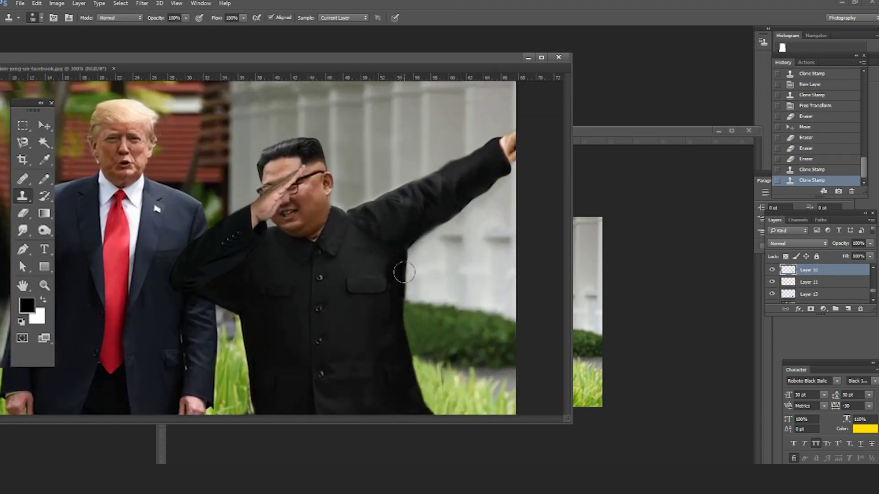
{"action": "left_click", "coordinate": [403, 279]}
{"action": "left_click_drag", "start_coordinate": [405, 282], "coordinate": [405, 315]}
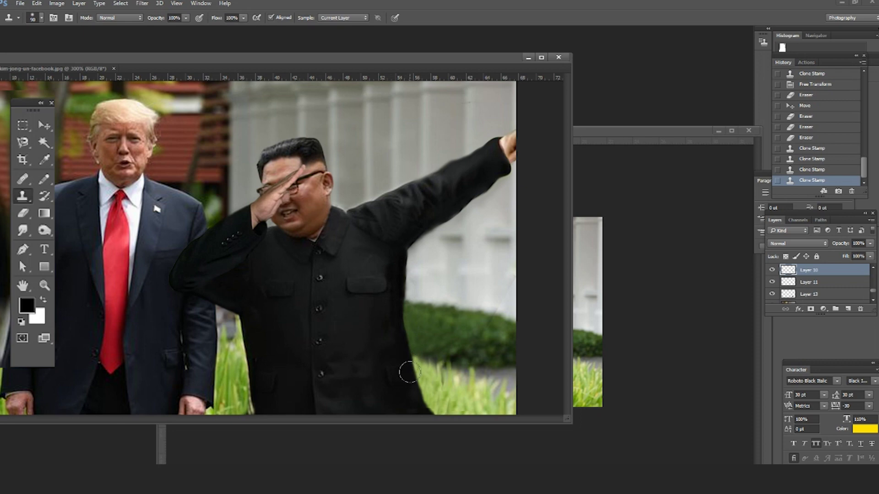
{"action": "key", "text": "v"}
{"action": "key", "text": "ctrl+minus"}
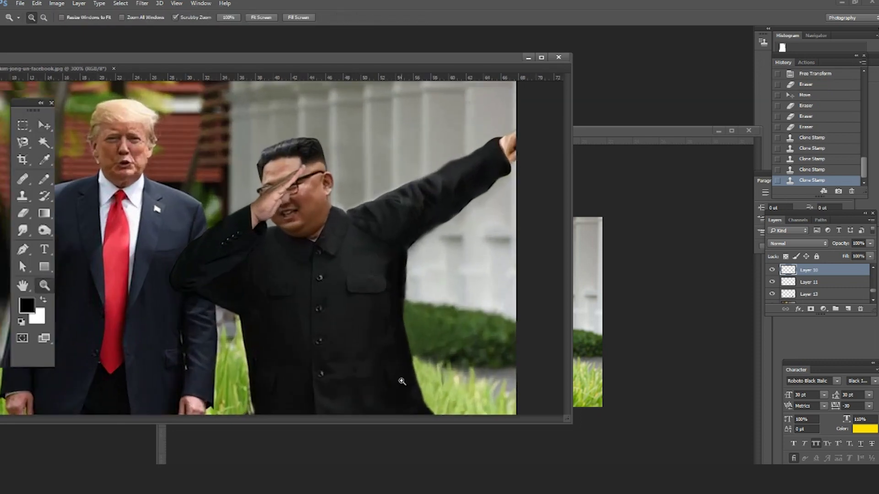
{"action": "key", "text": "ctrl+plus"}
{"action": "key", "text": "s"}
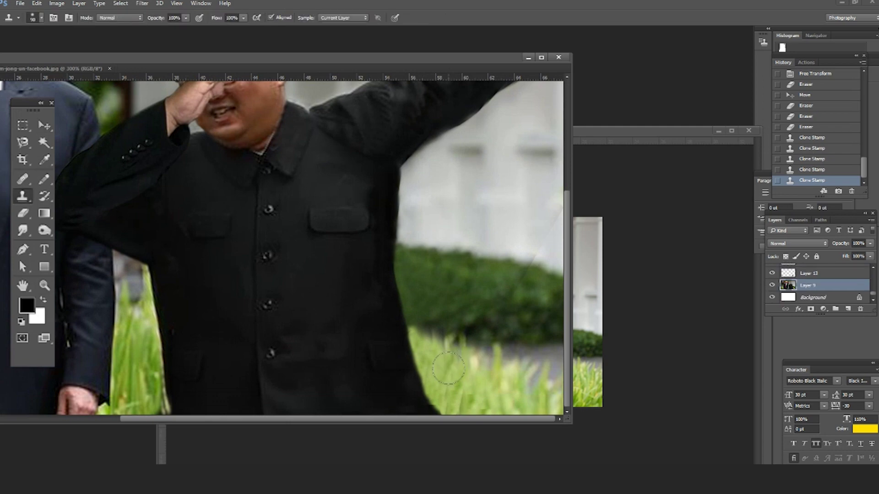
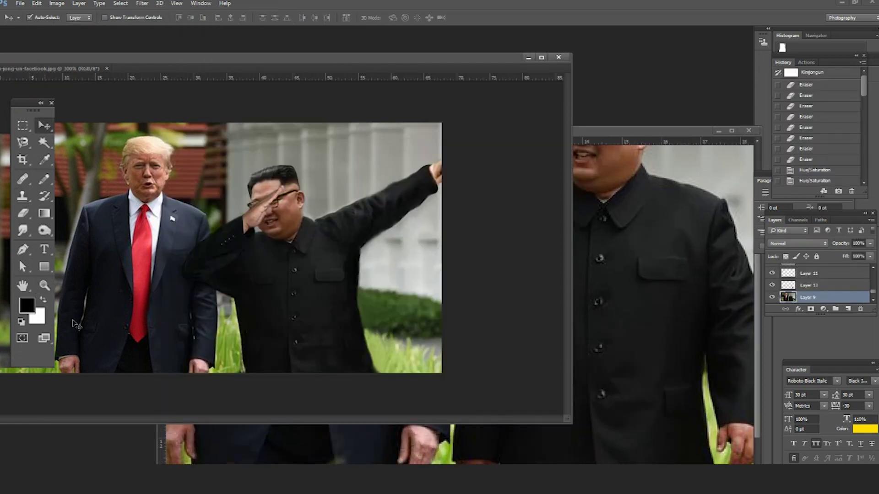
Clone grass over the ragged jacket edge and erase stray pixels along its outline.
{"action": "left_click", "coordinate": [217, 322]}
{"action": "key", "text": "s"}
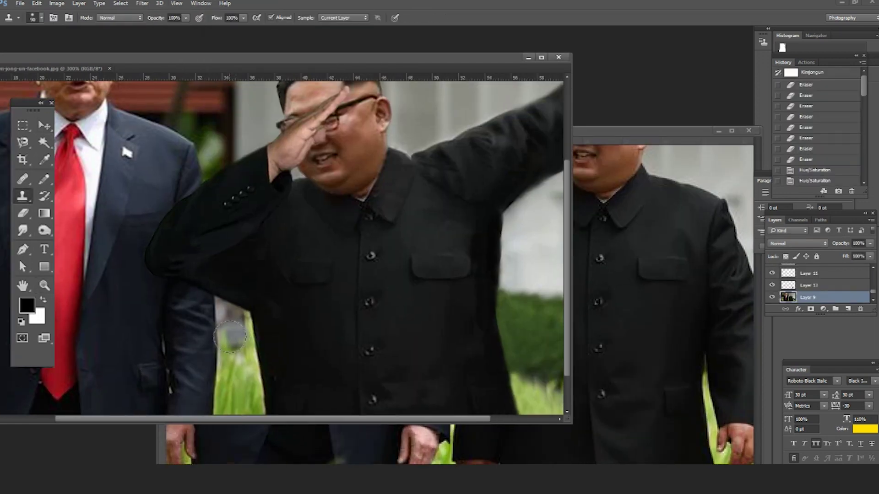
{"action": "left_click", "coordinate": [226, 337]}
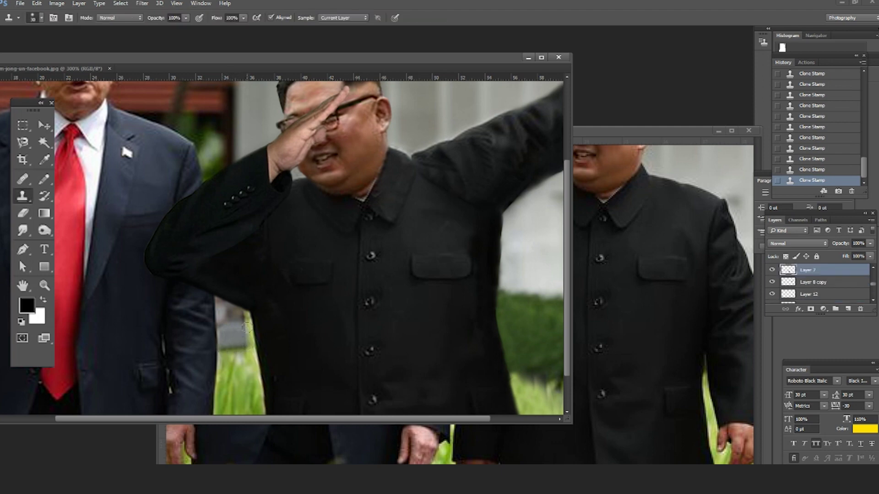
{"action": "key", "text": "e"}
{"action": "left_click", "coordinate": [240, 333]}
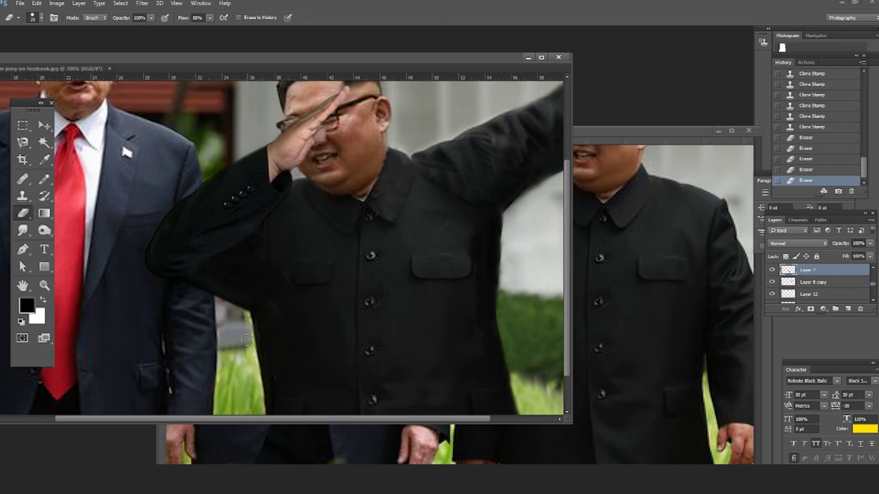
{"action": "key", "text": "s"}
{"action": "key", "text": "alt+bracketleft"}
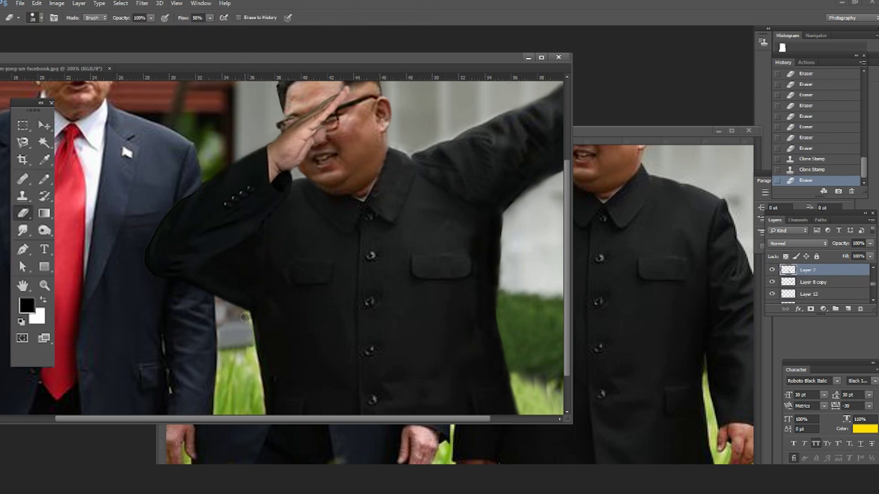
Zoom in on the lower jacket edge and alternate Clone Stamp and Eraser there.
{"action": "key", "text": "z"}
{"action": "left_click_drag", "start_coordinate": [198, 319], "coordinate": [245, 379]}
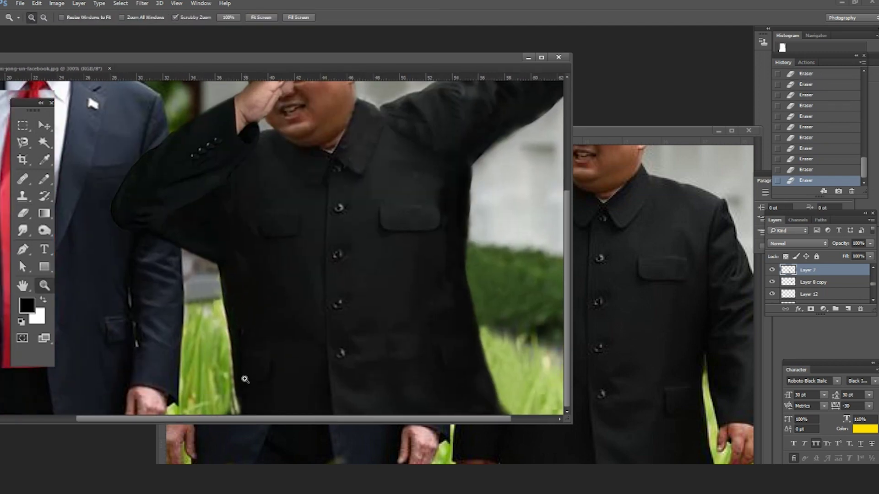
{"action": "left_click", "coordinate": [245, 379]}
{"action": "key", "text": "s"}
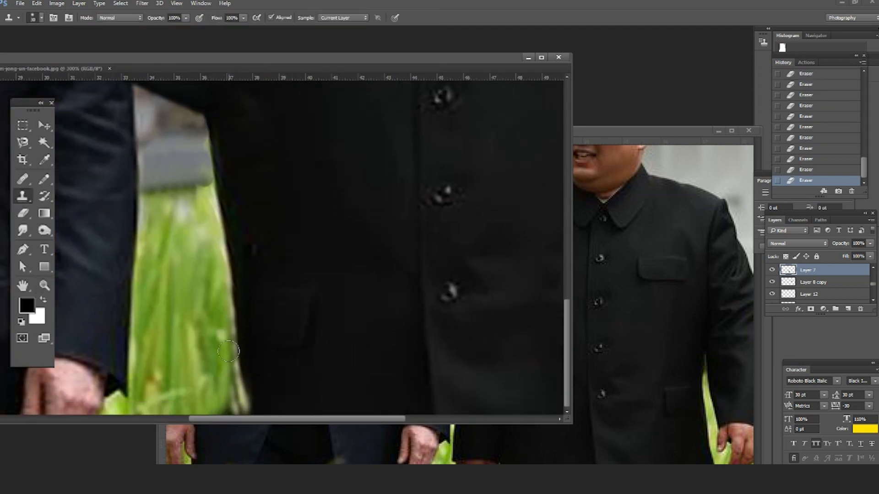
{"action": "key", "text": "e"}
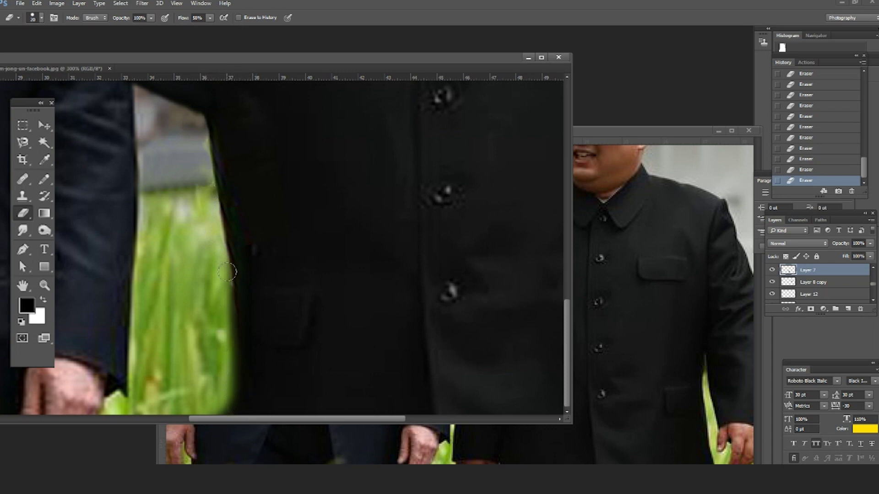
{"action": "key", "text": "s"}
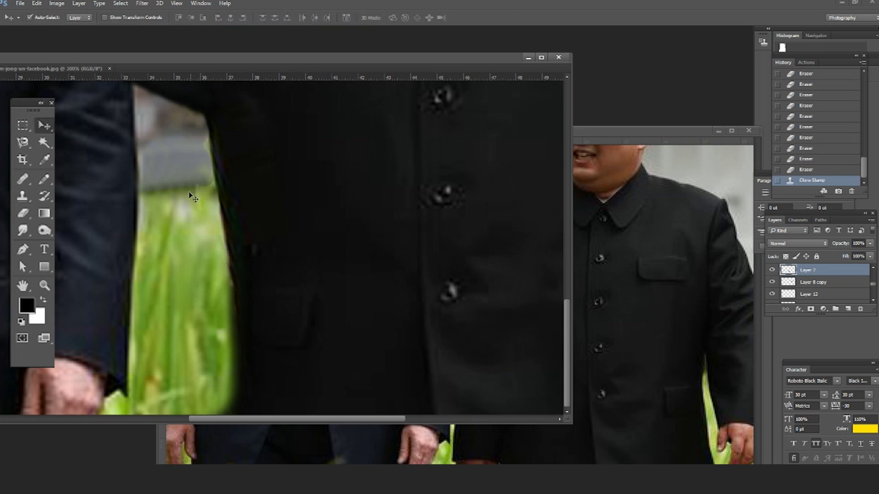
Patch the gap between jacket and grass and erase the rough jacket edge.
{"action": "left_click", "coordinate": [190, 165]}
{"action": "left_click", "coordinate": [195, 167]}
{"action": "key", "text": "e"}
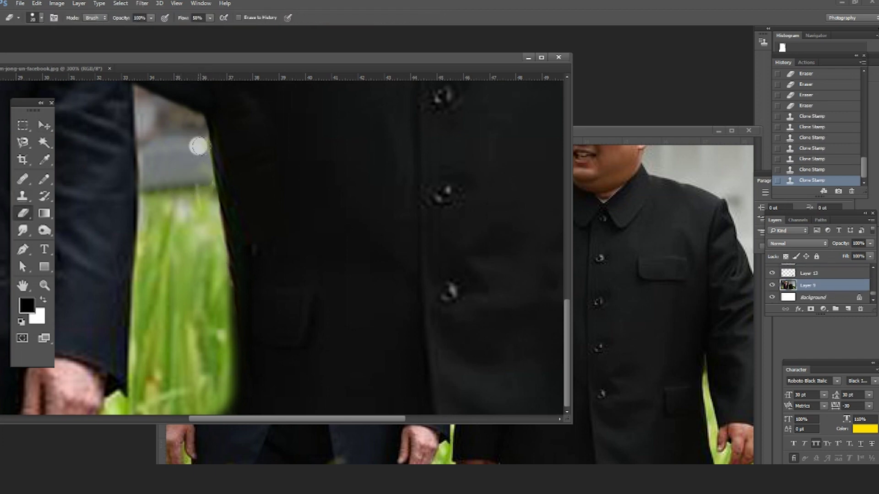
{"action": "left_click_drag", "start_coordinate": [198, 146], "coordinate": [200, 165]}
{"action": "left_click", "coordinate": [203, 170], "text": "ctrl"}
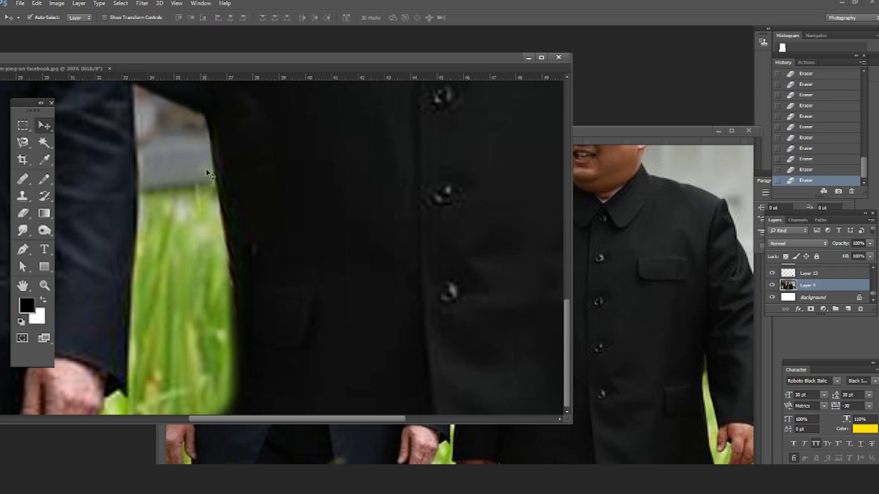
Sample the grey background and clone it over the gap beside the jacket.
{"action": "left_click", "coordinate": [802, 170]}
{"action": "key", "text": "s"}
{"action": "left_click", "coordinate": [202, 171]}
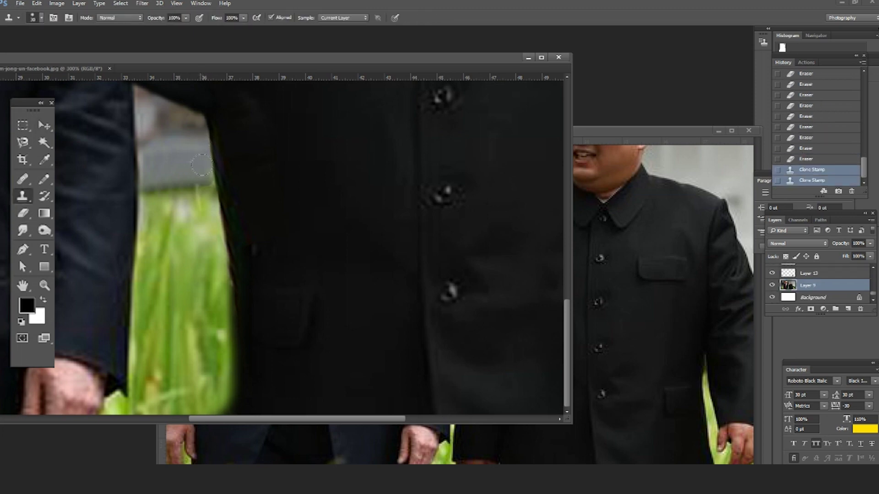
{"action": "left_click_drag", "start_coordinate": [209, 171], "coordinate": [179, 189]}
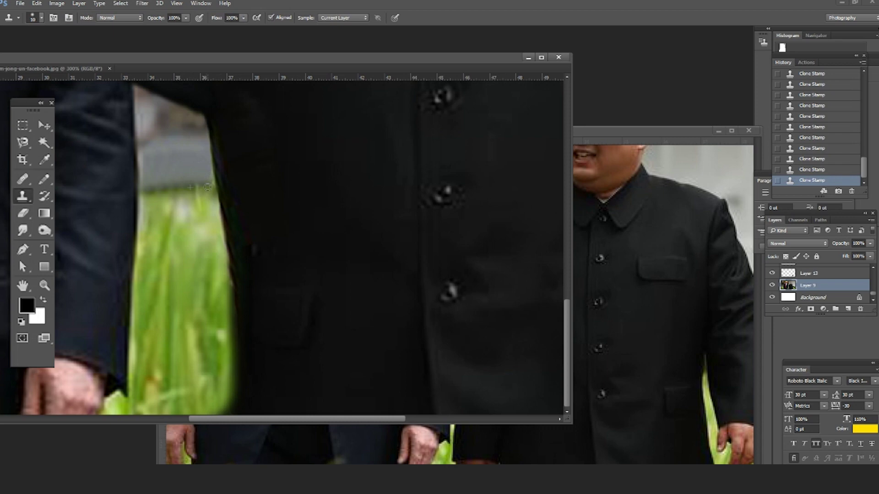
{"action": "key", "text": "e"}
{"action": "key", "text": "ctrl+alt+z"}
{"action": "key", "text": "ctrl+alt+z"}
{"action": "key", "text": "ctrl+alt+z"}
Zoom out to check the face, raised arm and the whole figure.
{"action": "key", "text": "z"}
{"action": "key", "text": "ctrl+minus"}
{"action": "key", "text": "ctrl+minus"}
{"action": "left_click", "coordinate": [349, 239]}
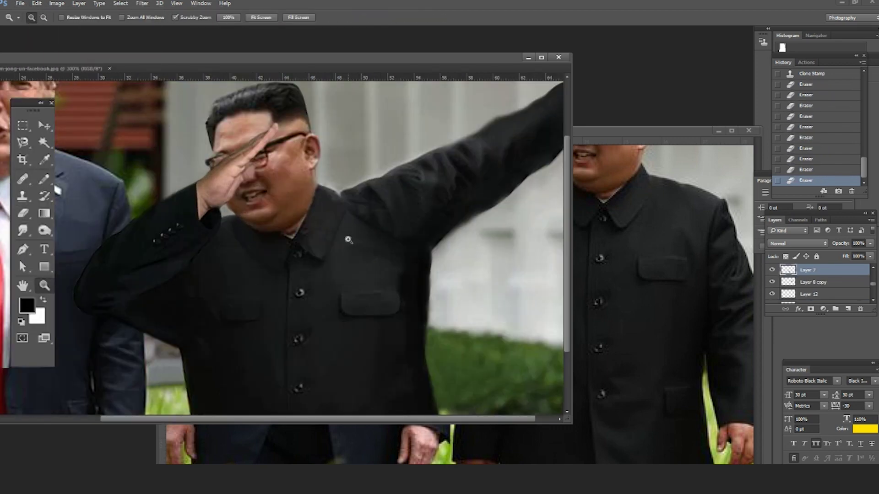
{"action": "left_click", "coordinate": [310, 144]}
{"action": "key", "text": "e"}
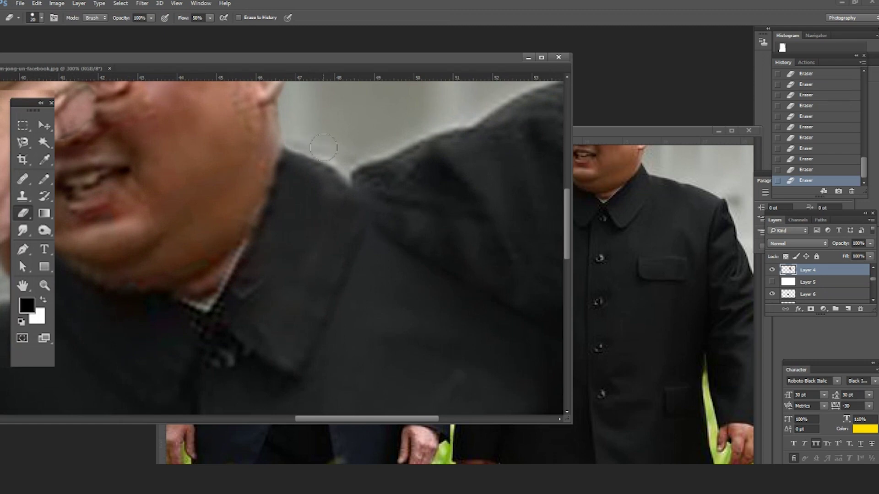
{"action": "key", "text": "z"}
{"action": "key", "text": "ctrl+minus"}
{"action": "key", "text": "ctrl+minus"}
{"action": "left_click", "coordinate": [548, 146]}
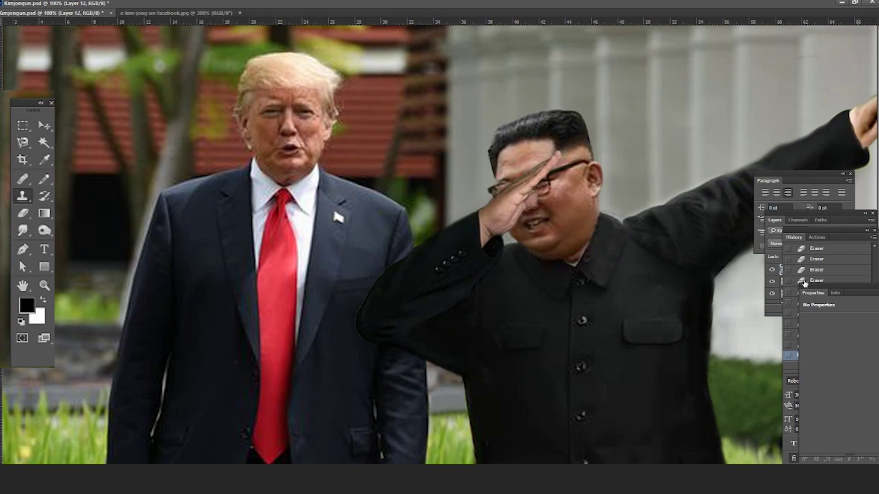
Clone over the top and outline of the raised hand.
{"action": "left_click_drag", "start_coordinate": [796, 289], "coordinate": [796, 361]}
{"action": "left_click", "coordinate": [862, 118]}
{"action": "left_click", "coordinate": [862, 118]}
{"action": "left_click", "coordinate": [863, 118]}
{"action": "left_click", "coordinate": [863, 119]}
{"action": "left_click", "coordinate": [863, 119]}
{"action": "left_click", "coordinate": [863, 119]}
{"action": "left_click", "coordinate": [863, 120]}
{"action": "left_click", "coordinate": [864, 120]}
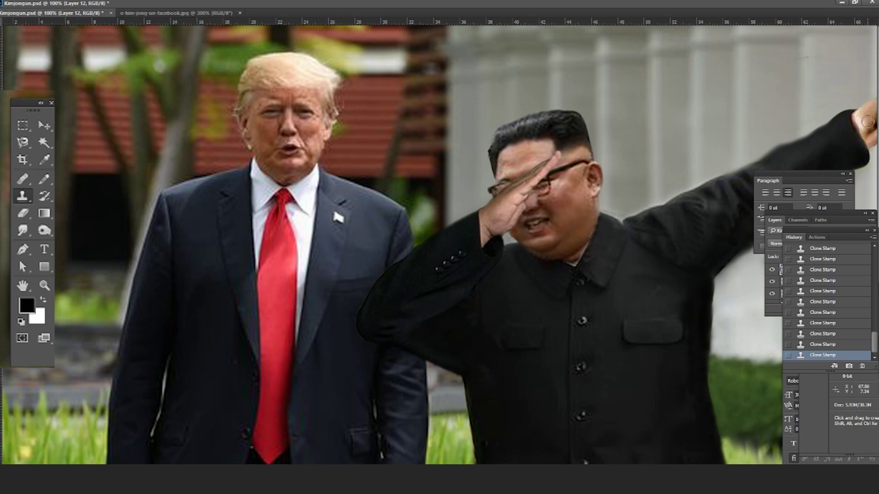
Undo the latest cloning strokes on the raised hand.
{"action": "key", "text": "ctrl+alt+z"}
{"action": "key", "text": "ctrl+alt+z"}
{"action": "key", "text": "ctrl+alt+z"}
{"action": "key", "text": "ctrl+alt+z"}
{"action": "key", "text": "ctrl+alt+z"}
{"action": "key", "text": "ctrl+alt+z"}
{"action": "key", "text": "e"}
{"action": "key", "text": "ctrl+alt+z"}
{"action": "key", "text": "ctrl+alt+z"}
{"action": "key", "text": "ctrl+alt+z"}
{"action": "key", "text": "ctrl+alt+z"}
{"action": "key", "text": "ctrl+alt+z"}
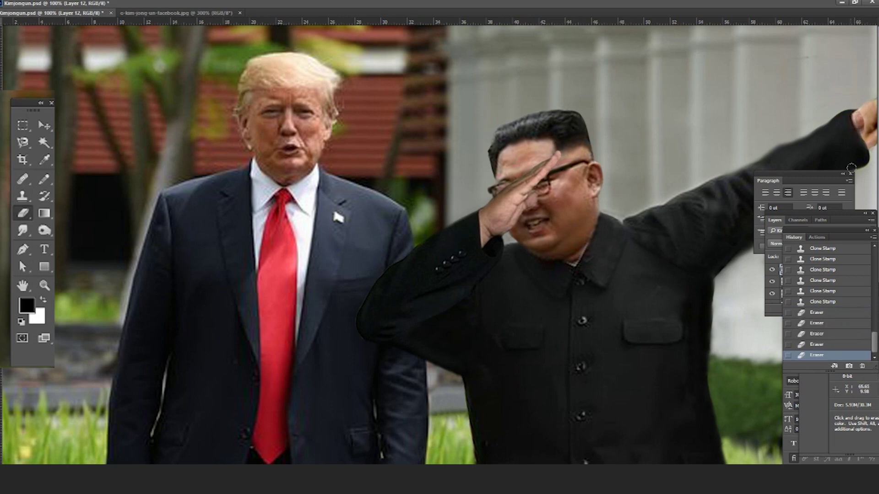
{"action": "key", "text": "ctrl+alt+z"}
{"action": "key", "text": "s"}
{"action": "key", "text": "r"}
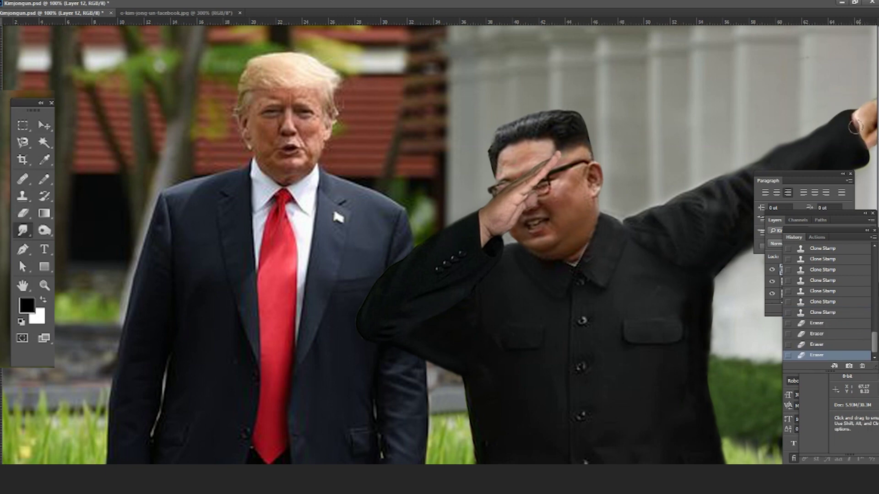
Zoom in on the neck and clone jacket texture over its edge.
{"action": "key", "text": "z"}
{"action": "left_click", "coordinate": [639, 230]}
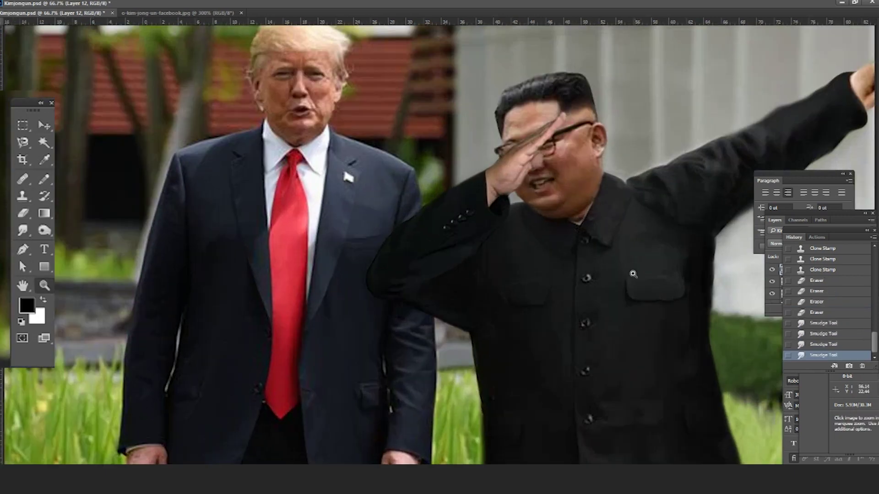
{"action": "key", "text": "ctrl+plus"}
{"action": "key", "text": "s"}
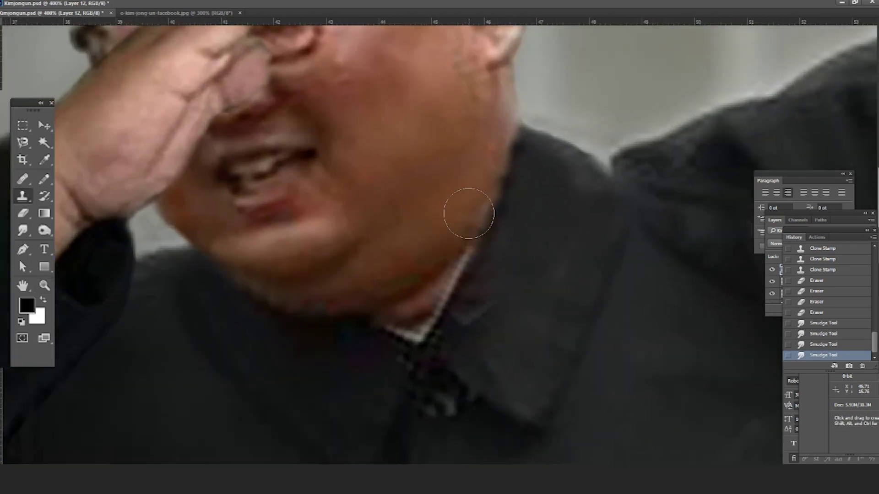
{"action": "left_click", "coordinate": [494, 135]}
On Layer 9, clone background over the figure's edge near the hedge.
{"action": "key", "text": "z"}
{"action": "left_click", "coordinate": [496, 188], "text": "alt"}
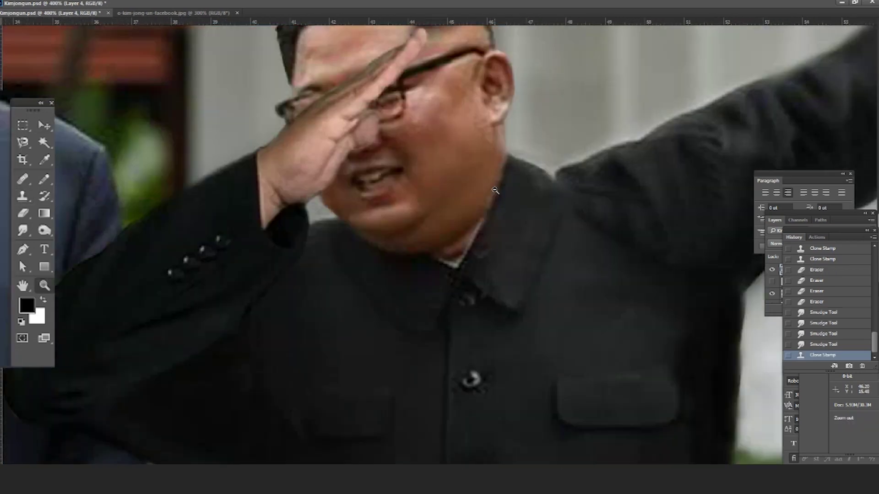
{"action": "left_click", "coordinate": [503, 200], "text": "alt"}
{"action": "key", "text": "v"}
{"action": "left_click", "coordinate": [707, 170]}
{"action": "key", "text": "s"}
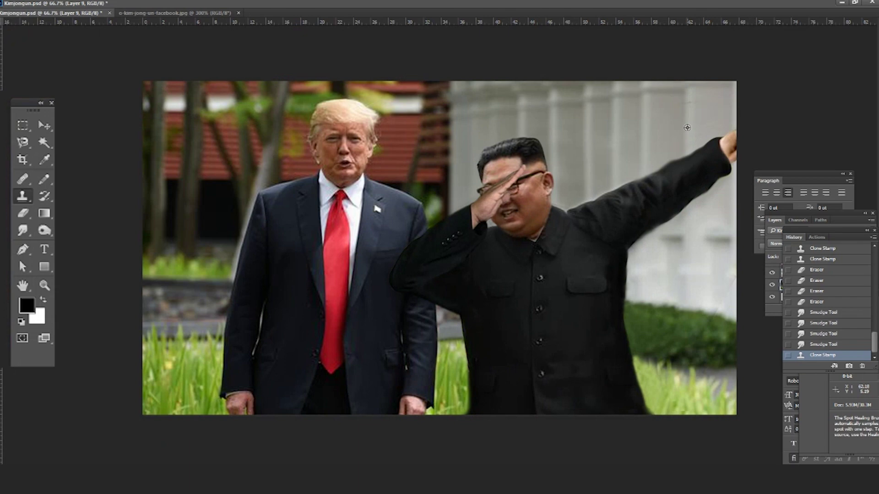
{"action": "left_click", "coordinate": [699, 332]}
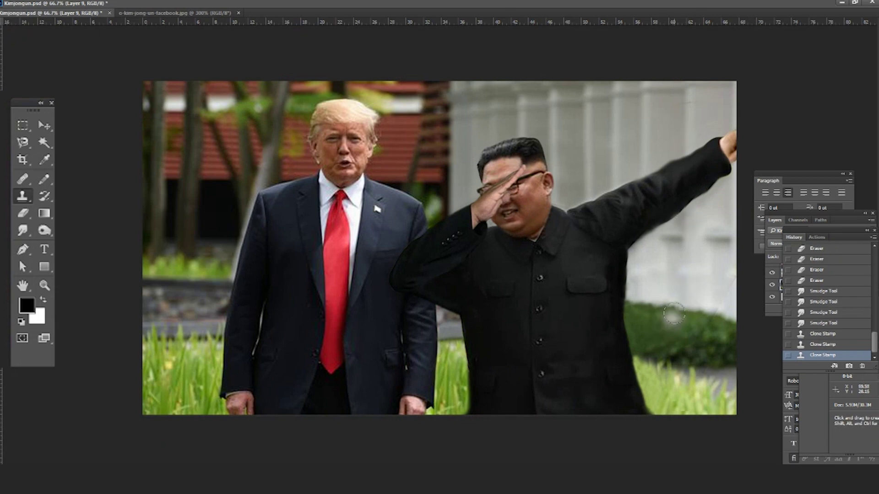
At 100% zoom, clone texture over the figure's outline, then view the whole image.
{"action": "key", "text": "z"}
{"action": "left_click", "coordinate": [606, 313], "text": "alt"}
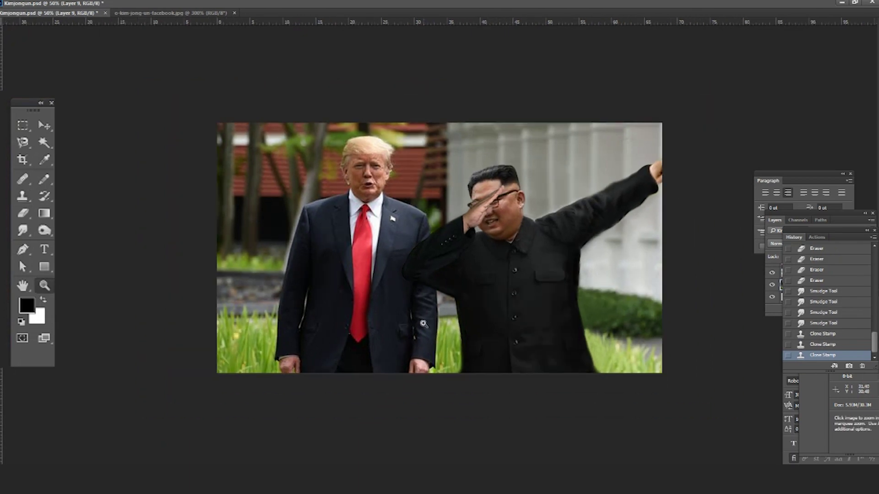
{"action": "left_click", "coordinate": [423, 323], "text": "alt"}
{"action": "left_click", "coordinate": [457, 306]}
{"action": "key", "text": "s"}
{"action": "left_click", "coordinate": [677, 332]}
{"action": "key", "text": "z"}
{"action": "left_click", "coordinate": [636, 356], "text": "alt"}
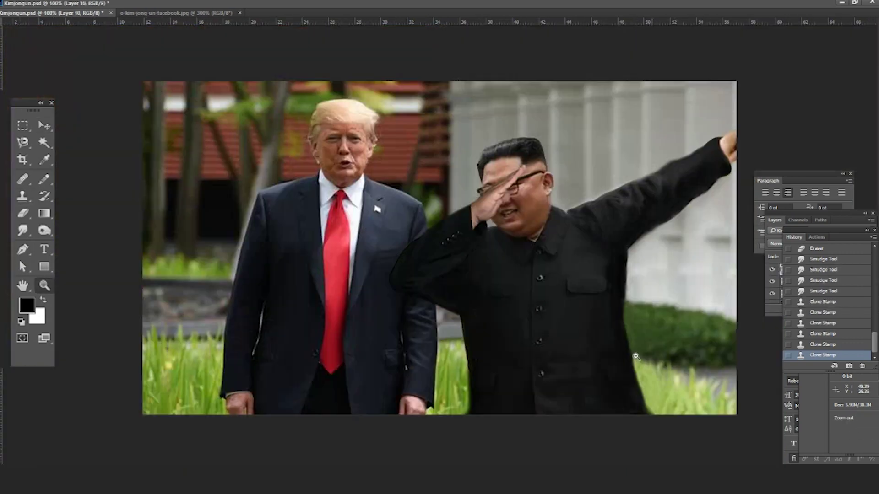
Erase the leftover patch at the neck, then revert it via History.
{"action": "key", "text": "s"}
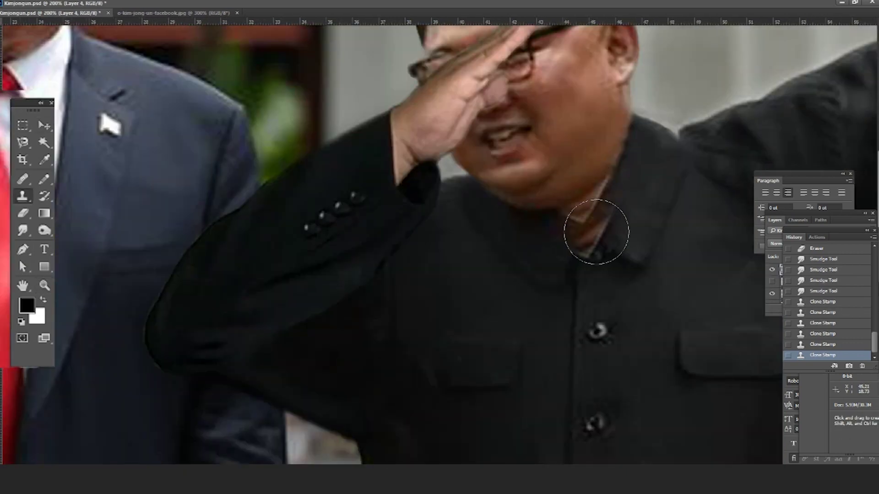
{"action": "key", "text": "e"}
{"action": "left_click_drag", "start_coordinate": [624, 212], "coordinate": [621, 176]}
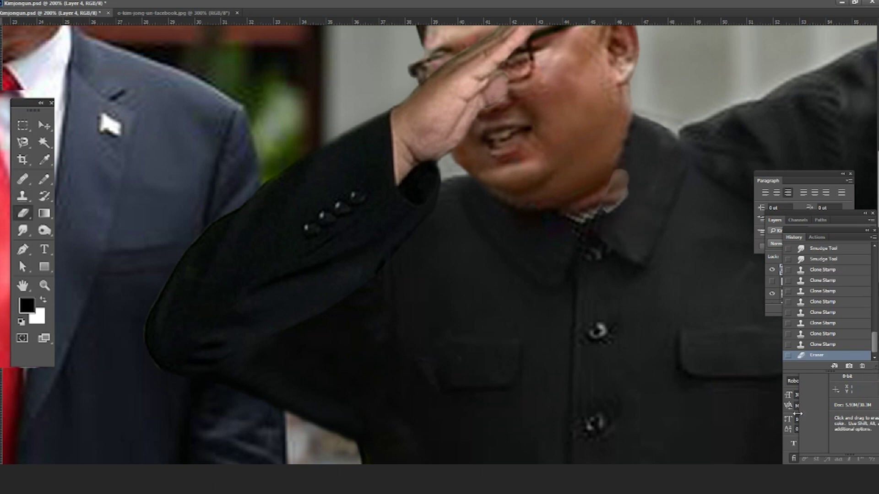
{"action": "left_click", "coordinate": [774, 219]}
{"action": "left_click_drag", "start_coordinate": [629, 151], "coordinate": [625, 207]}
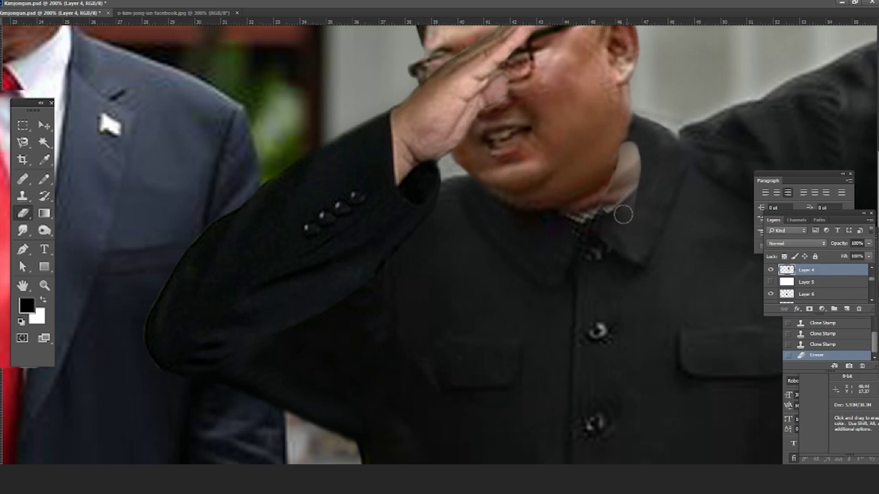
{"action": "left_click", "coordinate": [817, 344]}
{"action": "left_click", "coordinate": [816, 322]}
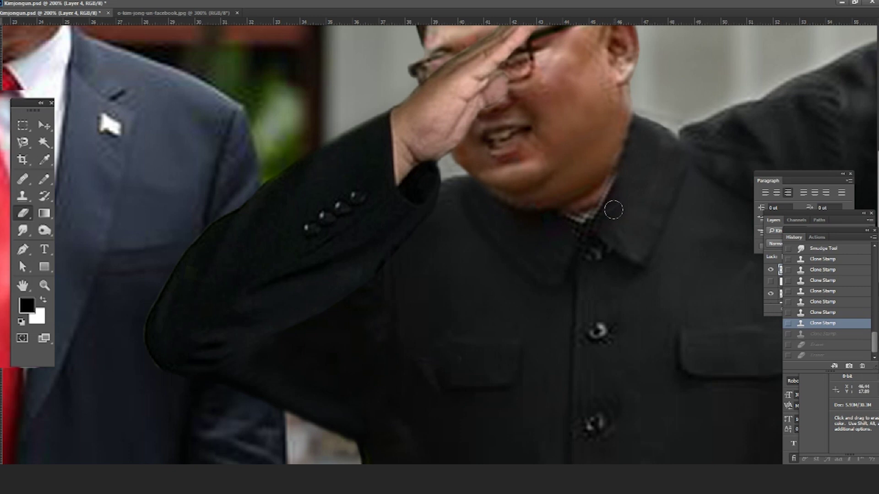
Undo the accidental layer shift and clone jacket texture over the neck seam.
{"action": "key", "text": "v"}
{"action": "left_click_drag", "start_coordinate": [496, 178], "coordinate": [454, 183]}
{"action": "key", "text": "ctrl+z"}
{"action": "key", "text": "s"}
{"action": "left_click_drag", "start_coordinate": [597, 208], "coordinate": [621, 183]}
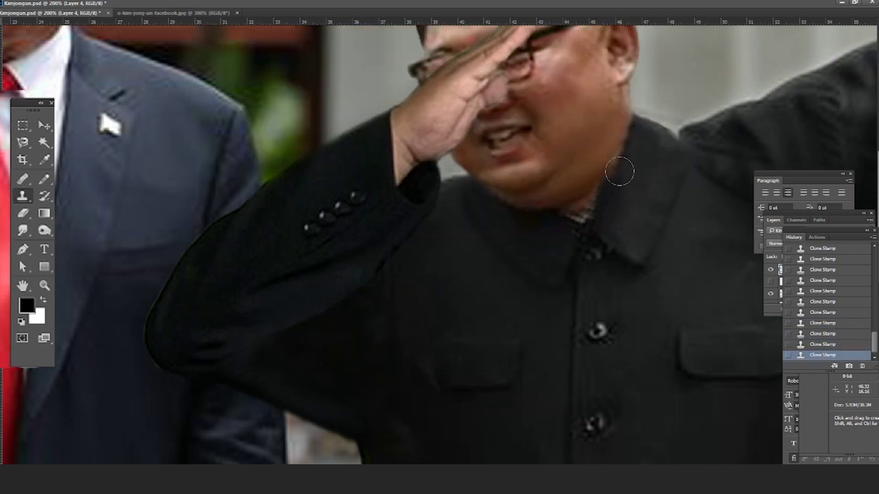
Review the collar and both figures, ending zoomed out to 33.3%.
{"action": "key", "text": "z"}
{"action": "mouse_move", "coordinate": [666, 239]}
{"action": "left_mouse_down"}
{"action": "mouse_move", "coordinate": [606, 238]}
{"action": "mouse_move", "coordinate": [571, 190]}
{"action": "left_mouse_up"}
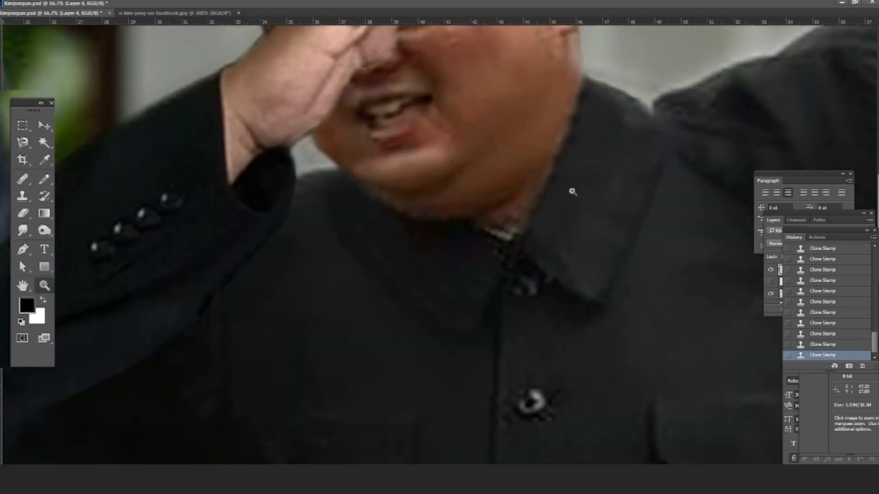
{"action": "key", "text": "s"}
{"action": "key", "text": "z"}
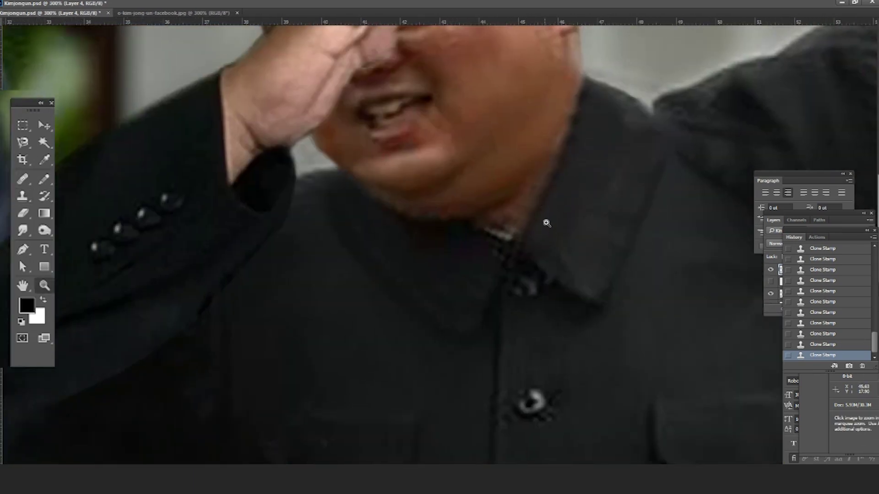
{"action": "left_click", "coordinate": [544, 222], "text": "alt"}
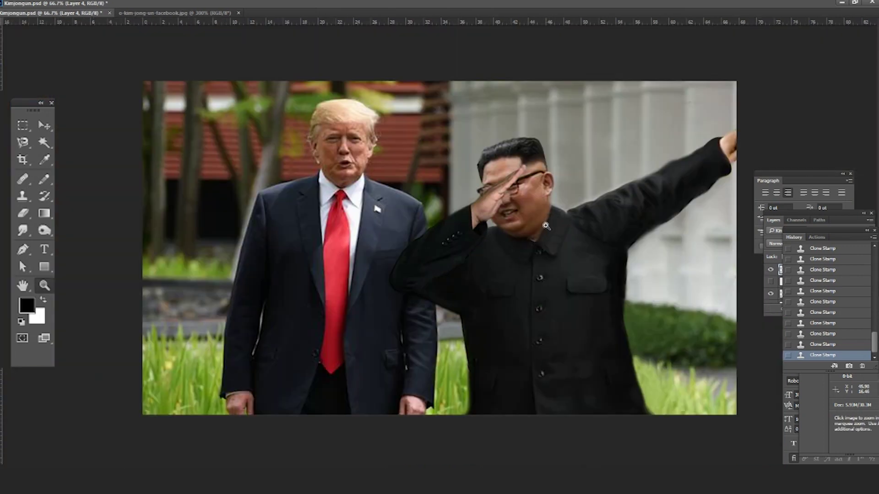
{"action": "key", "text": "s"}
{"action": "key", "text": "alt+bracketleft"}
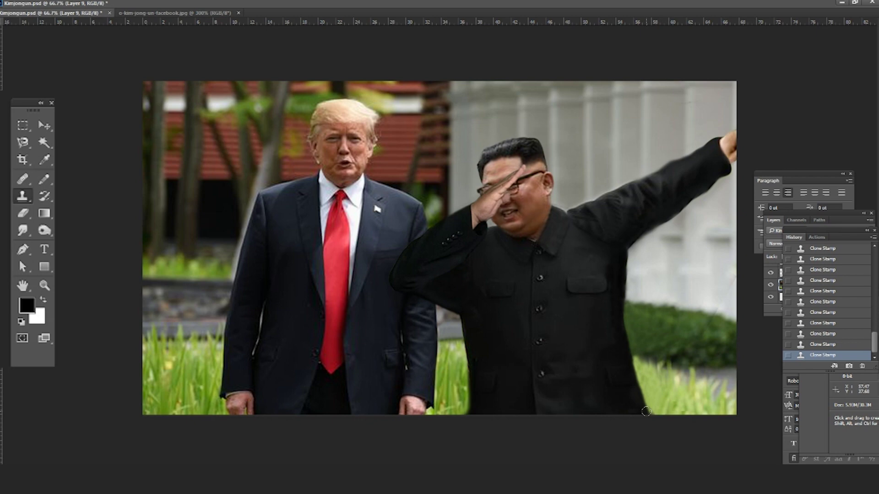
{"action": "key", "text": "z"}
{"action": "left_click", "coordinate": [653, 426], "text": "alt"}
{"action": "left_click", "coordinate": [604, 351], "text": "alt"}
Save the composite document with Maximize Compatibility.
{"action": "key", "text": "v"}
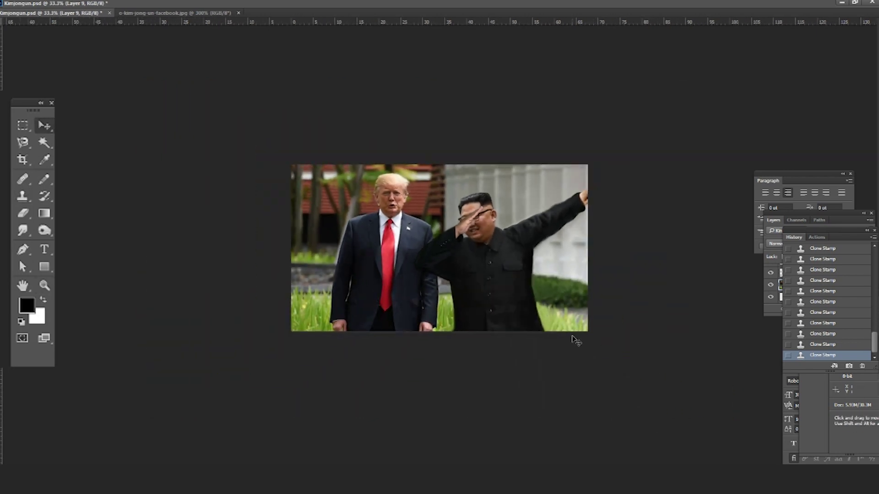
{"action": "key", "text": "ctrl+s"}
{"action": "key", "text": "Return"}
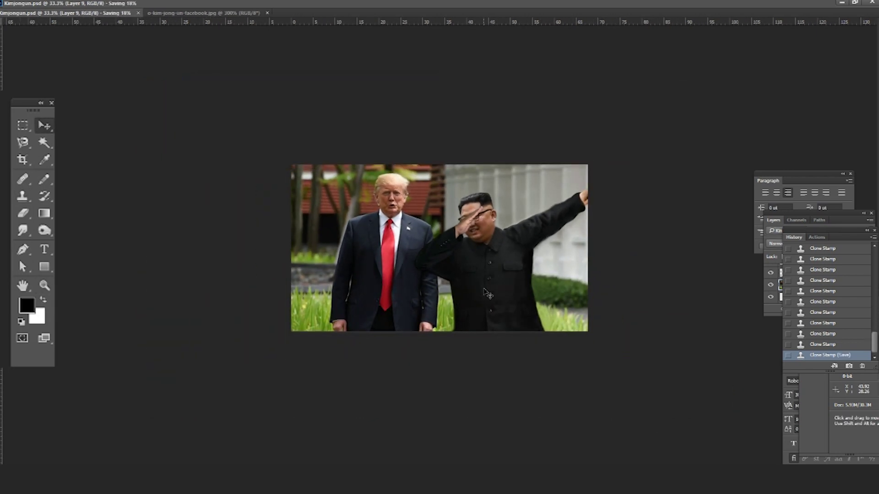
Save a JPEG copy of the composite with the default quality settings.
{"action": "key", "text": "ctrl+shift+s"}
{"action": "left_click", "coordinate": [280, 301]}
{"action": "left_click", "coordinate": [101, 373]}
{"action": "key", "text": "Return"}
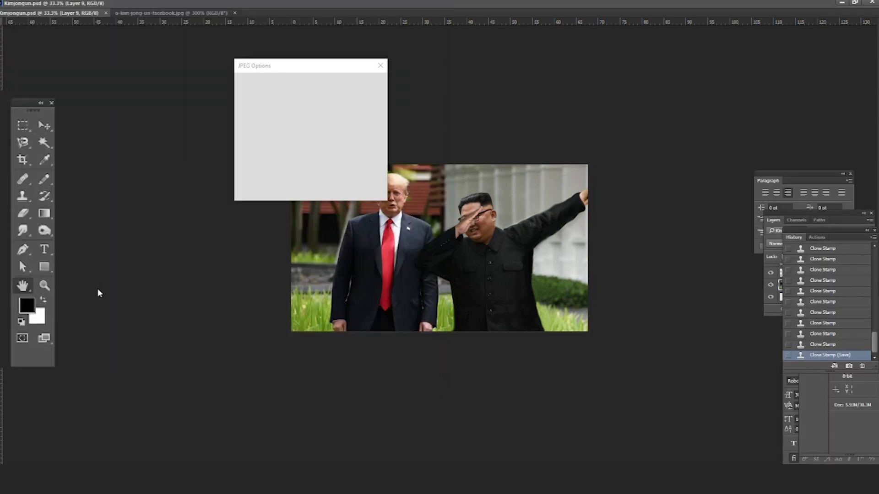
{"action": "key", "text": "Return"}
Zoom back to 66.7% and ready Layer 8 for more clone touch-ups.
{"action": "key", "text": "z"}
{"action": "left_click", "coordinate": [440, 230]}
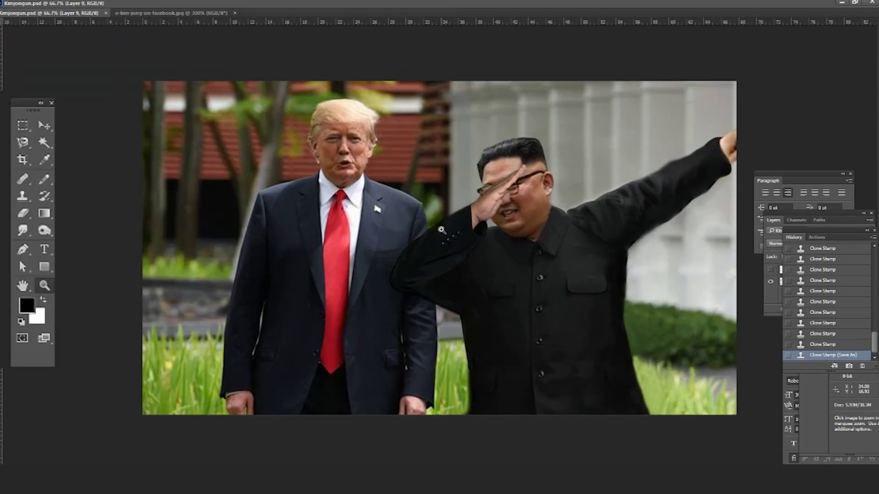
{"action": "left_click", "coordinate": [530, 233], "text": "ctrl"}
{"action": "key", "text": "s"}
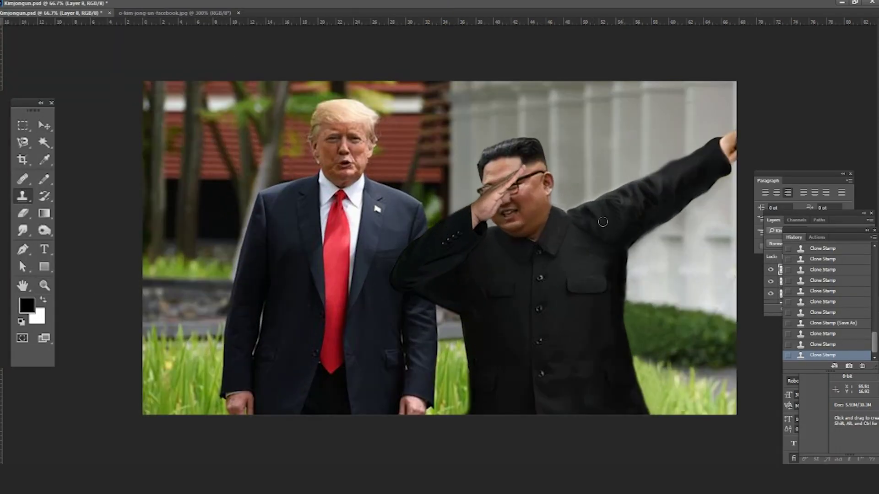